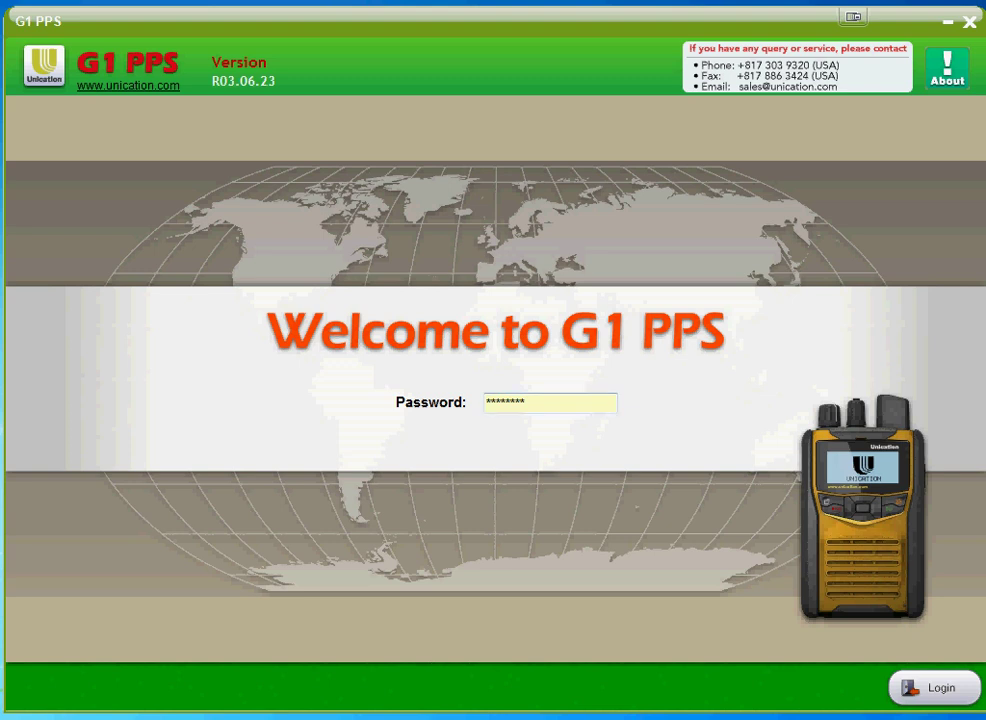
# - Log in and open the most recently modified codeplug file in the Pager Profiles folder for programming
pyautogui.press('Return')
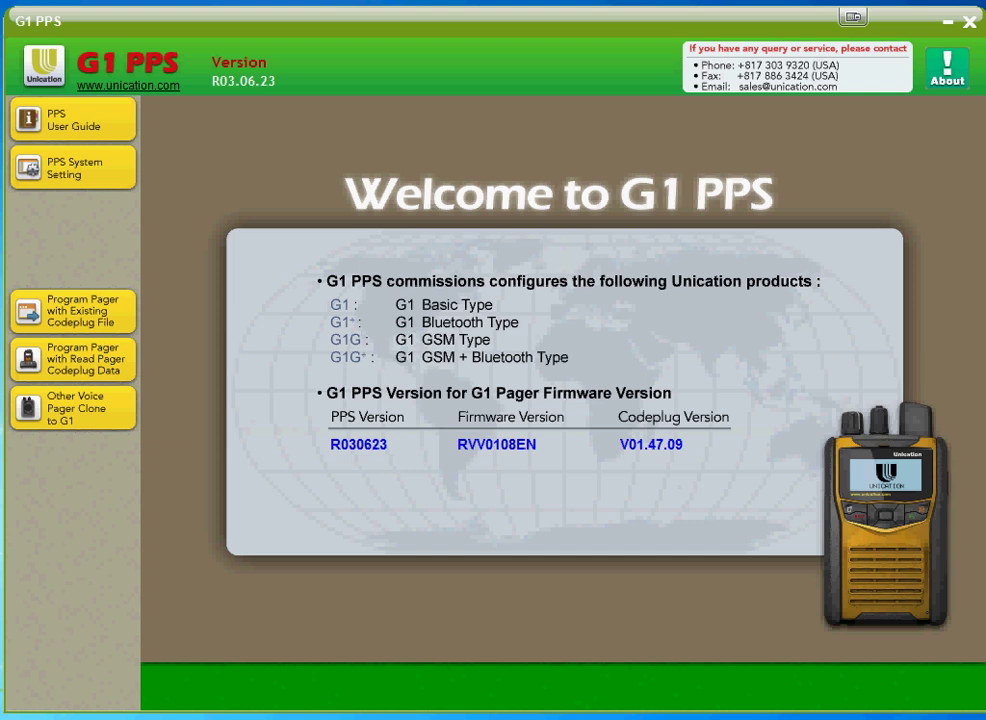
pyautogui.click(73, 310)
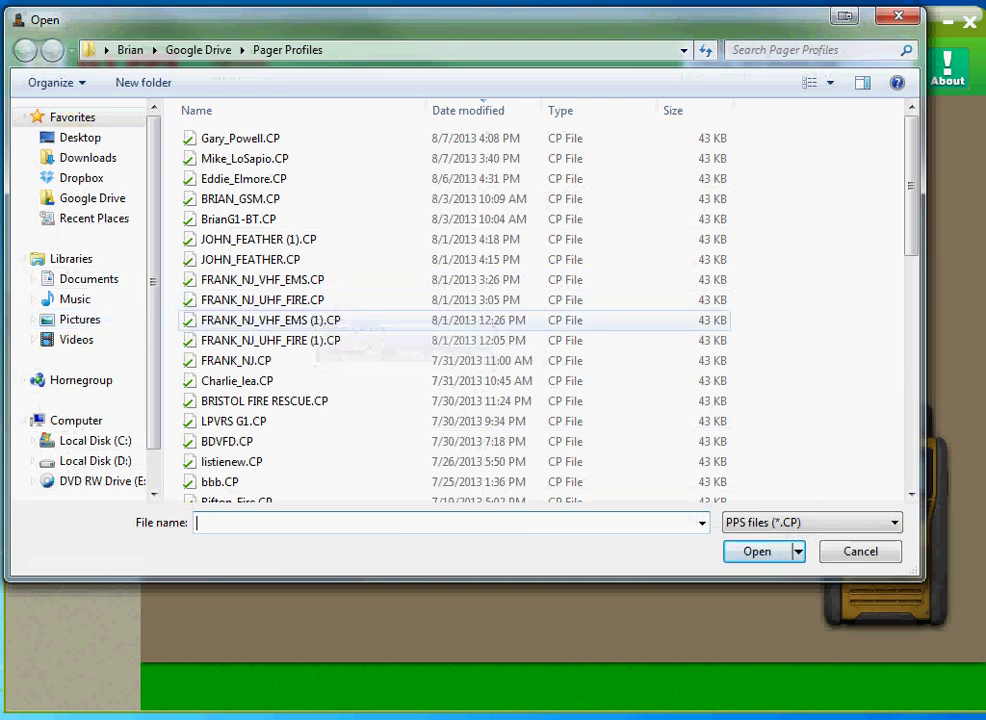
pyautogui.scroll(-6, 540, 300)
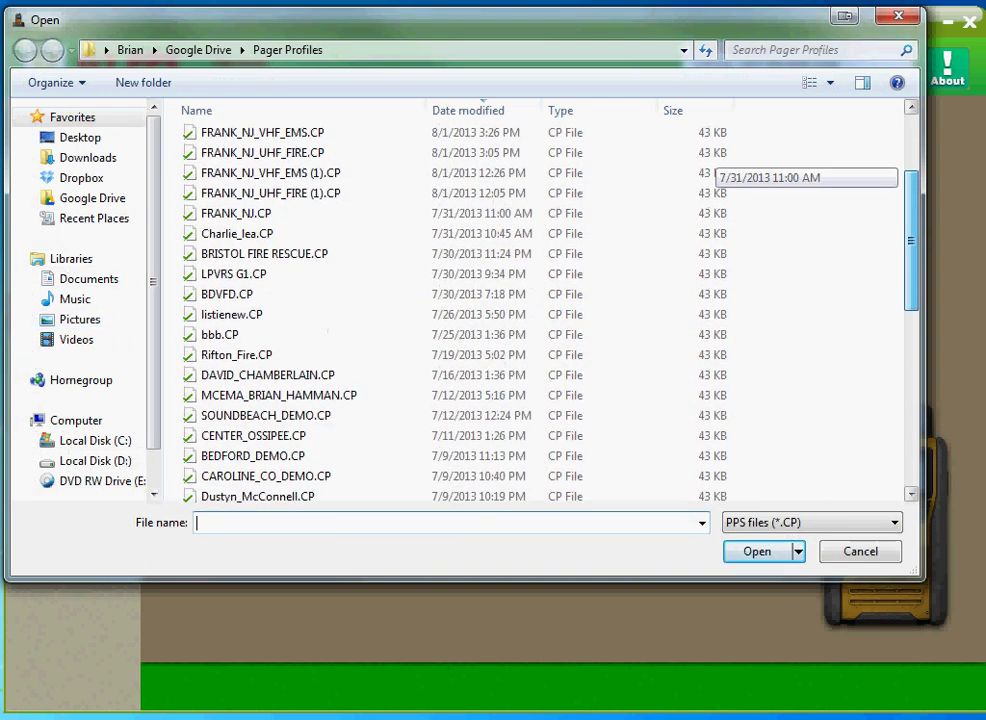
pyautogui.scroll(-3, 540, 300)
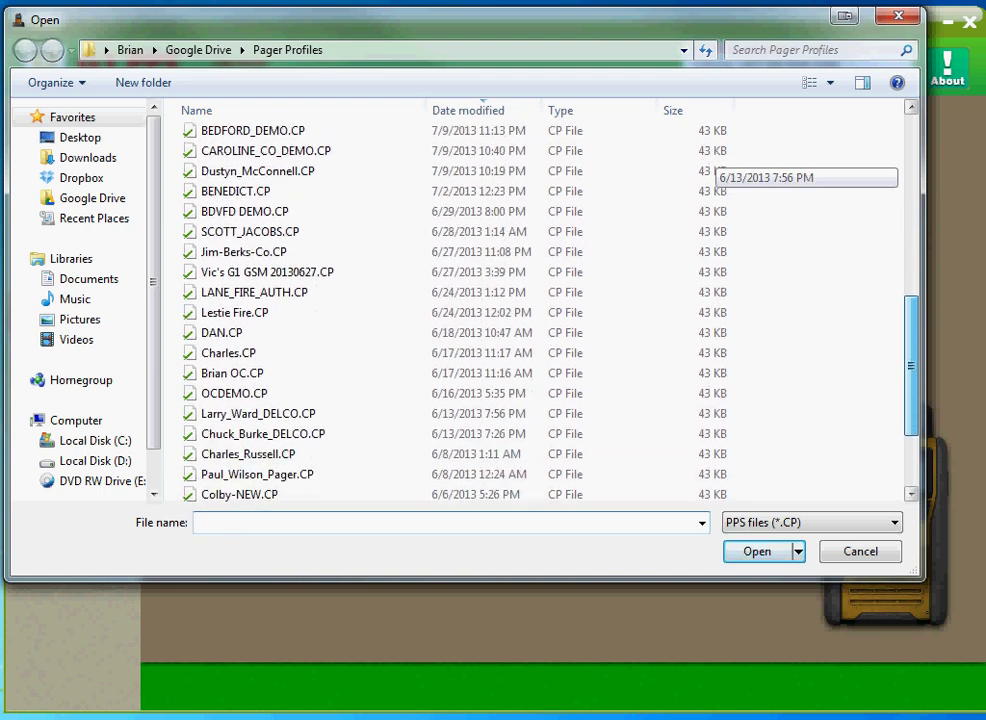
pyautogui.scroll(9, 540, 300)
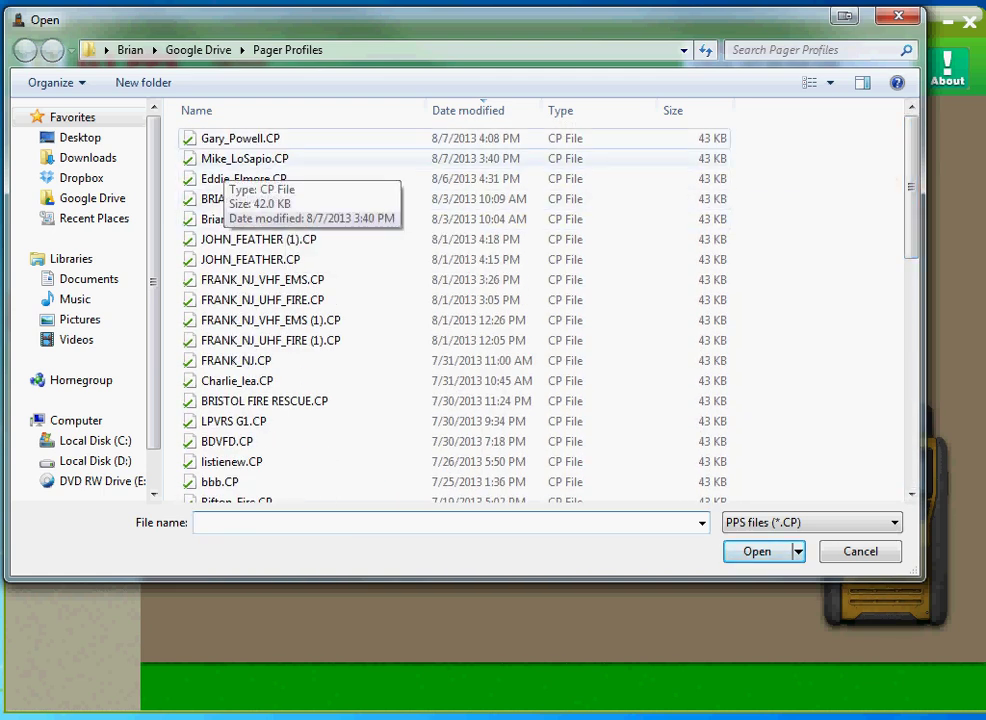
pyautogui.doubleClick(240, 158)
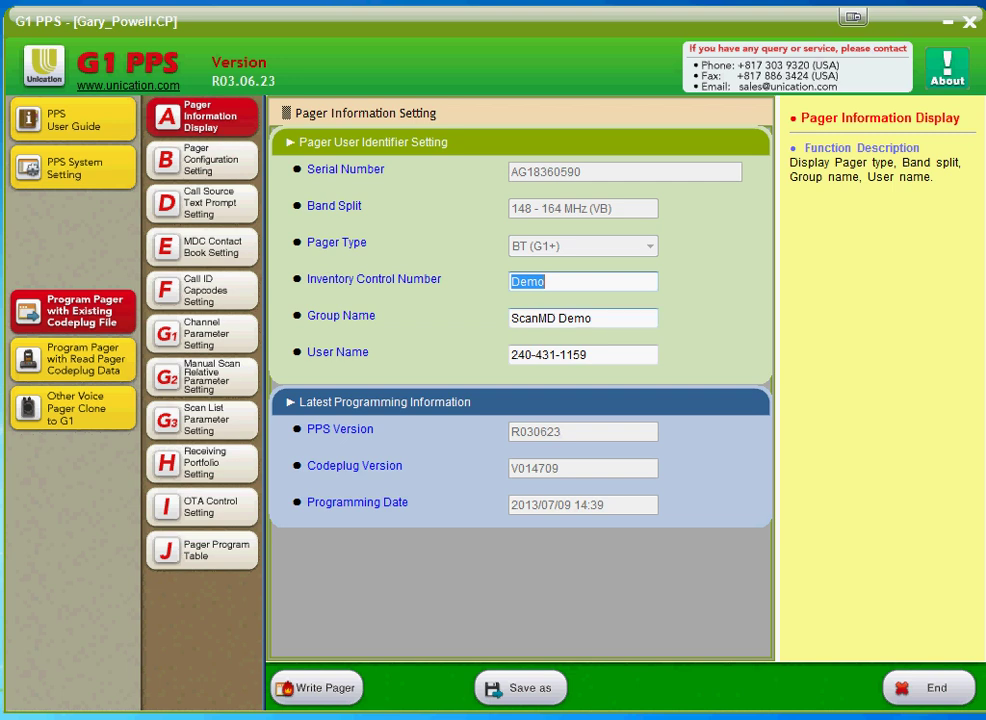
# - Open the Pager Configuration Setting page and set the Default Zone to 1
pyautogui.press('Tab')
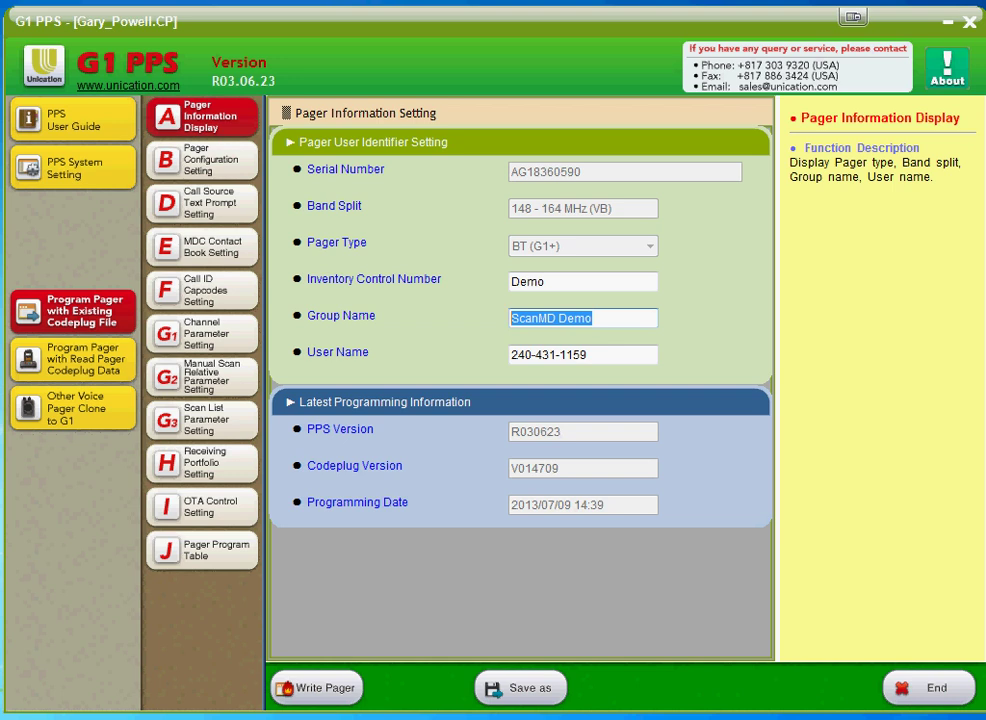
pyautogui.click(201, 159)
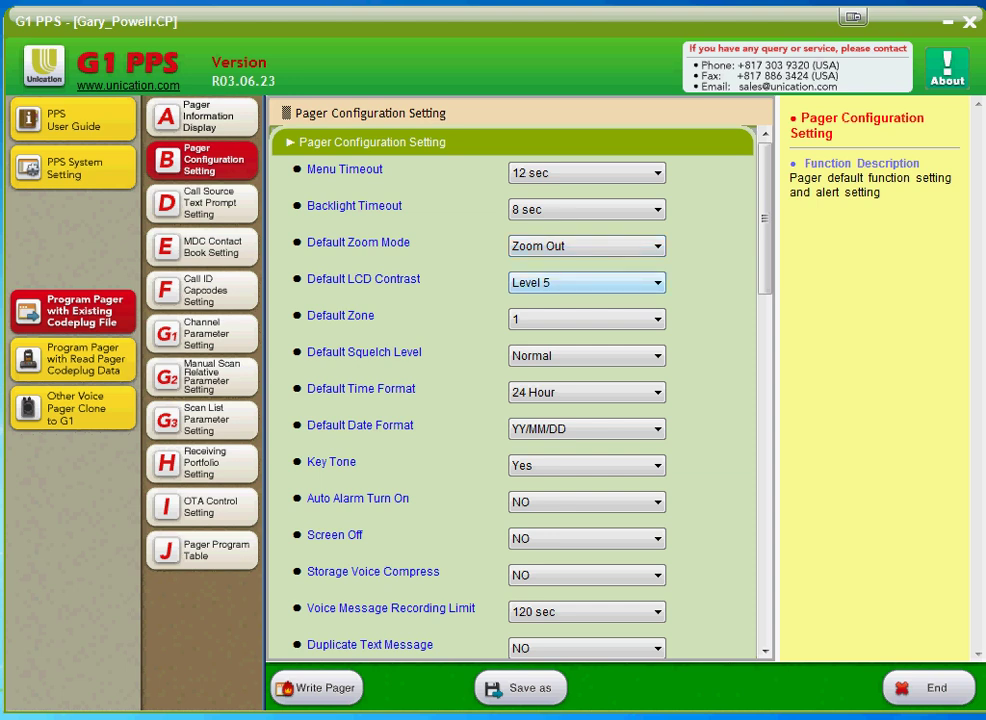
pyautogui.click(656, 283)
pyautogui.click(656, 283)
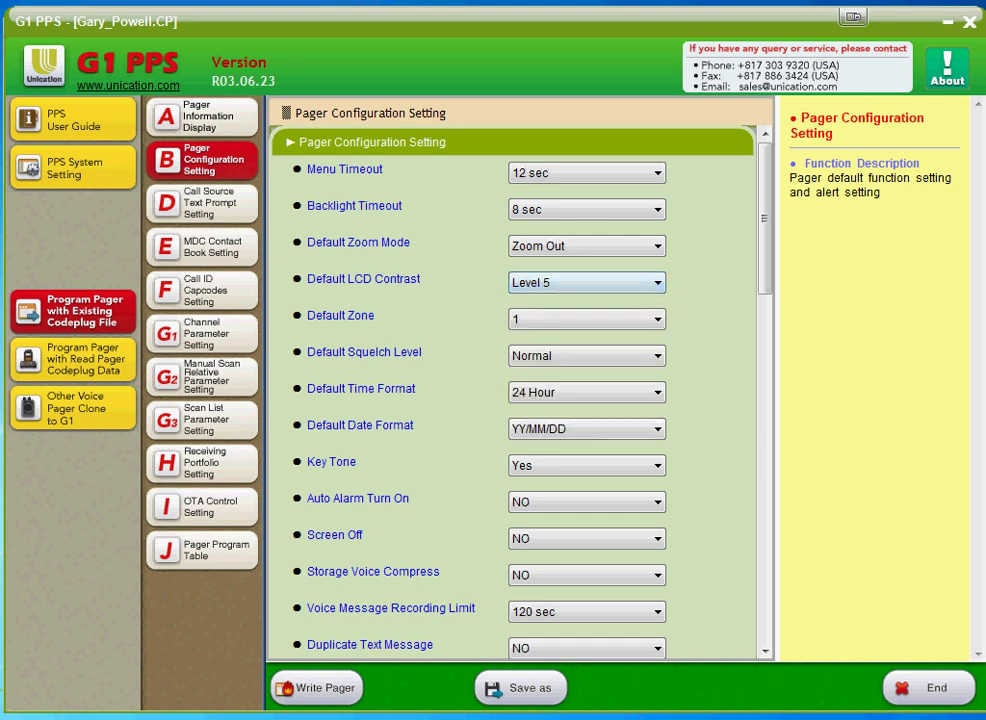
pyautogui.click(657, 319)
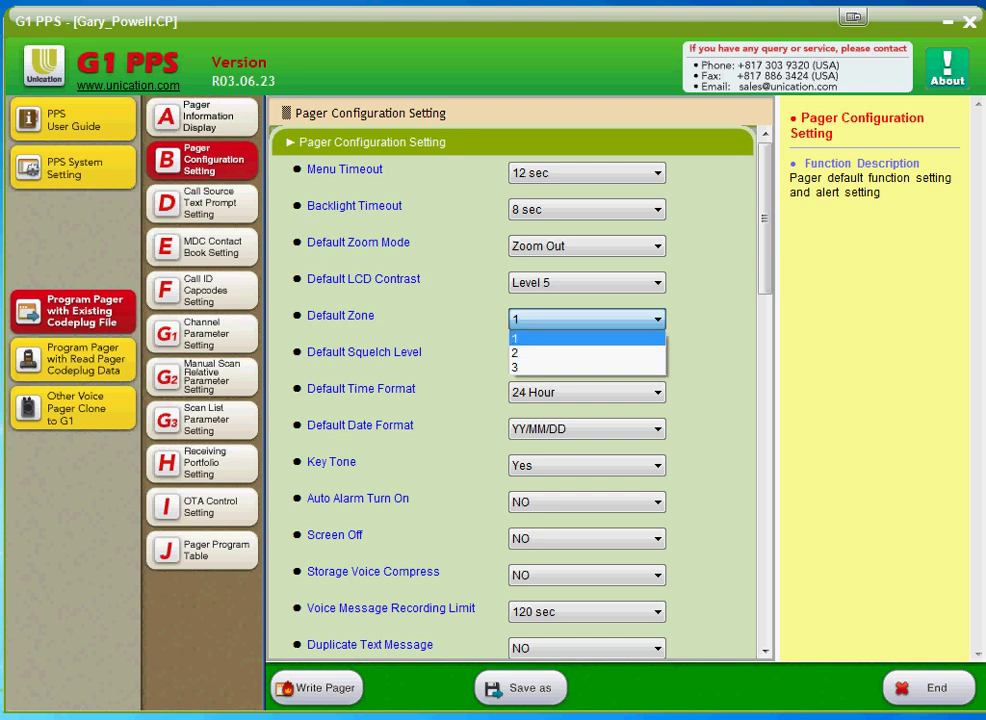
pyautogui.click(570, 339)
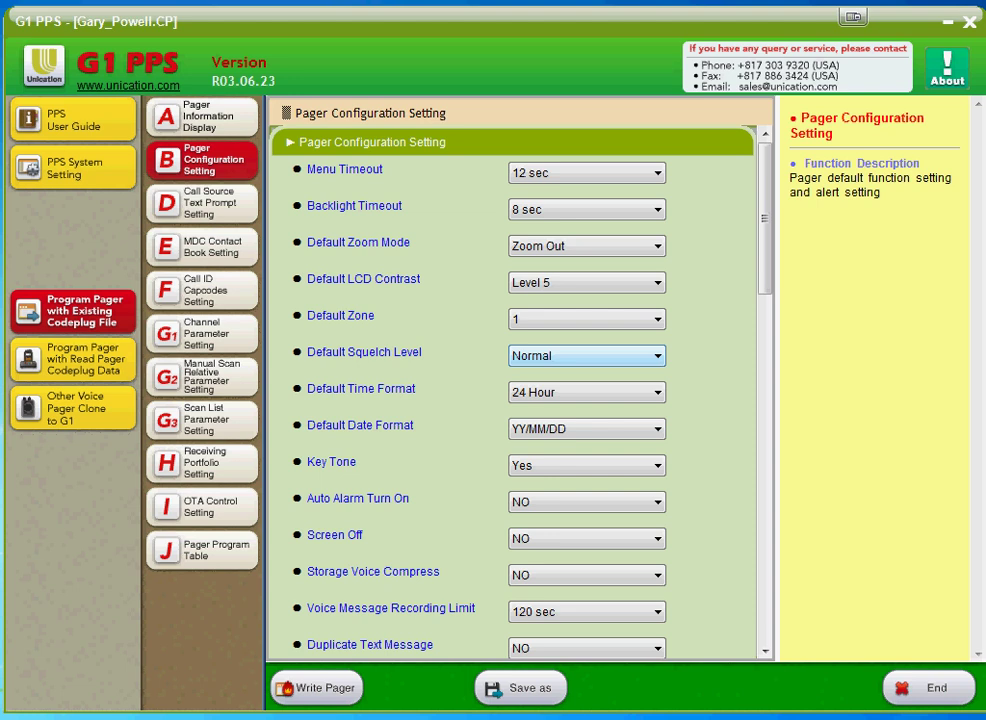
# - Set the Default Squelch Level to Normal and the Default Time Format to 24 Hour
pyautogui.click(586, 355)
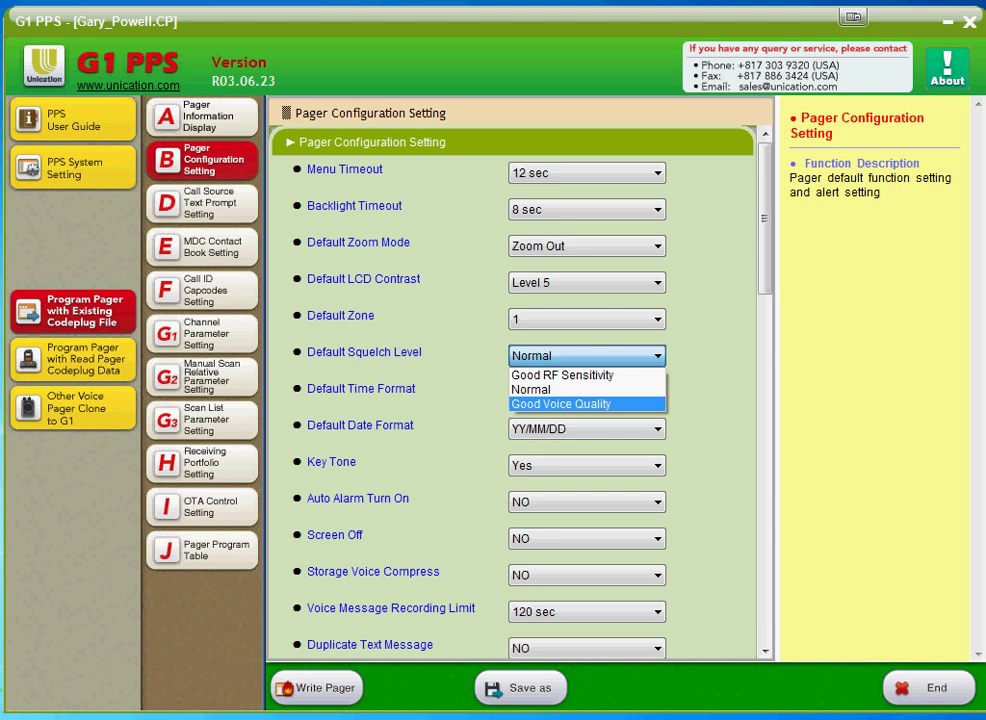
pyautogui.click(566, 390)
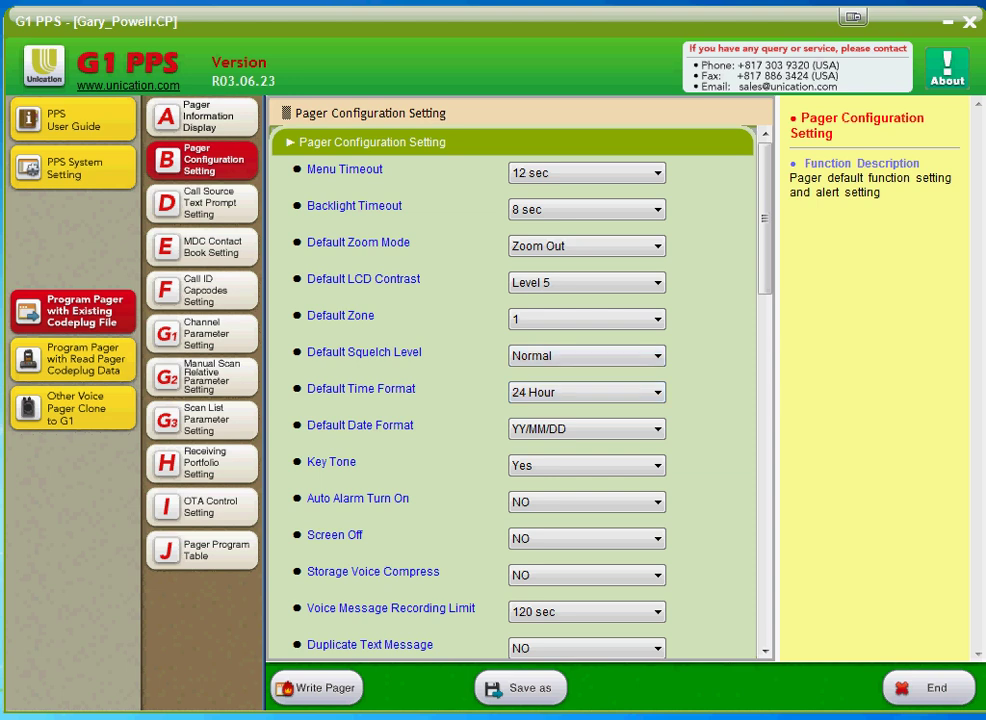
pyautogui.scroll(-1, 515, 390)
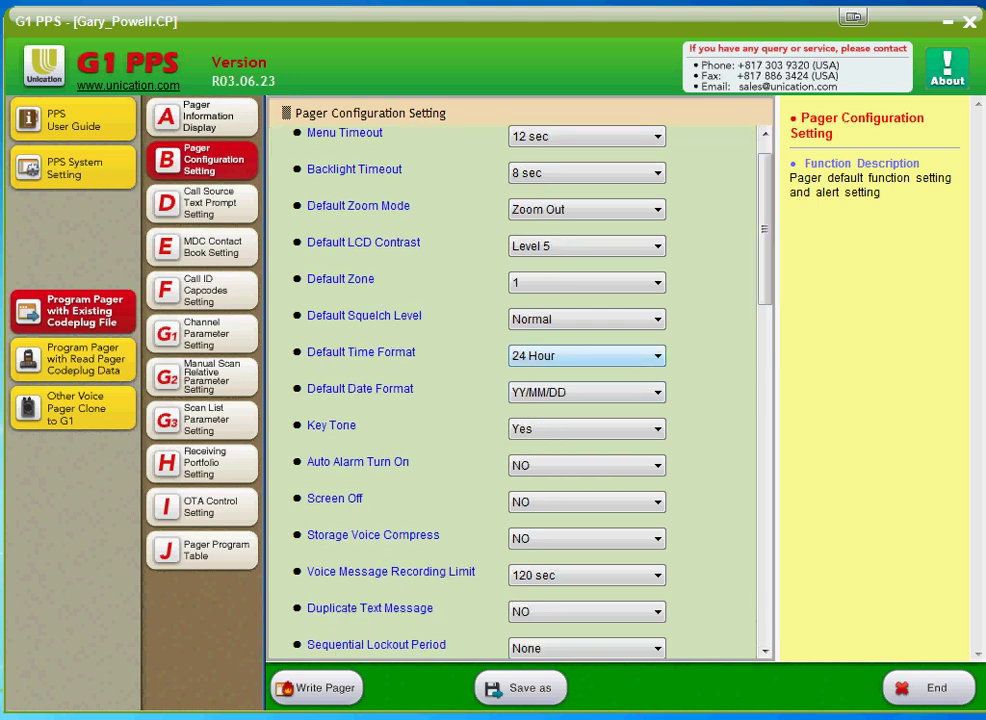
pyautogui.click(585, 356)
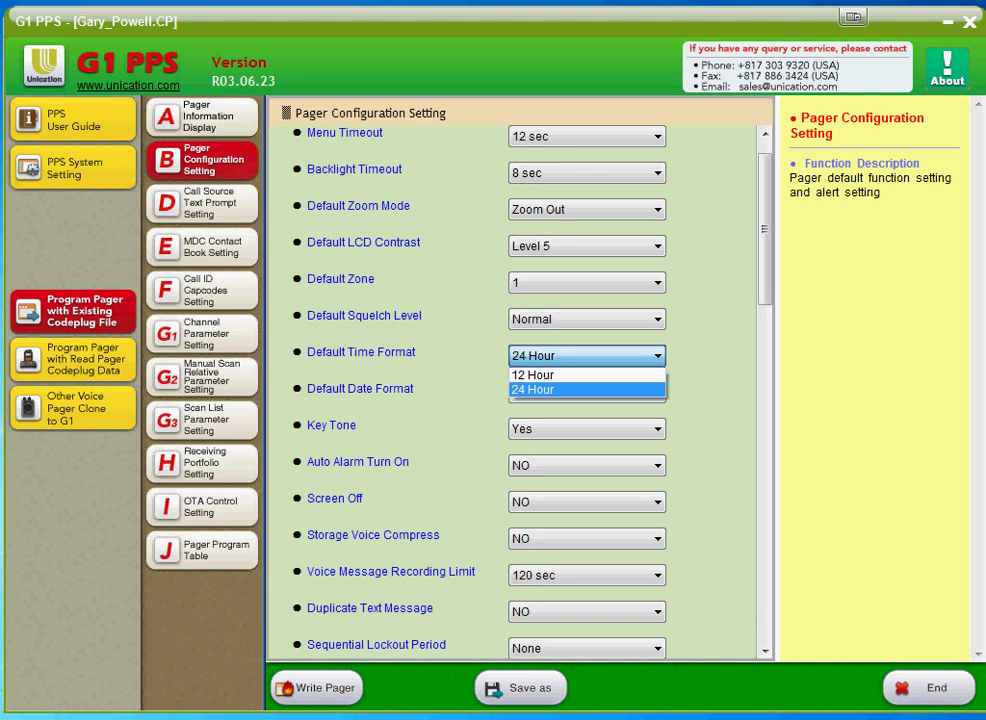
pyautogui.click(585, 389)
pyautogui.scroll(1, 585, 392)
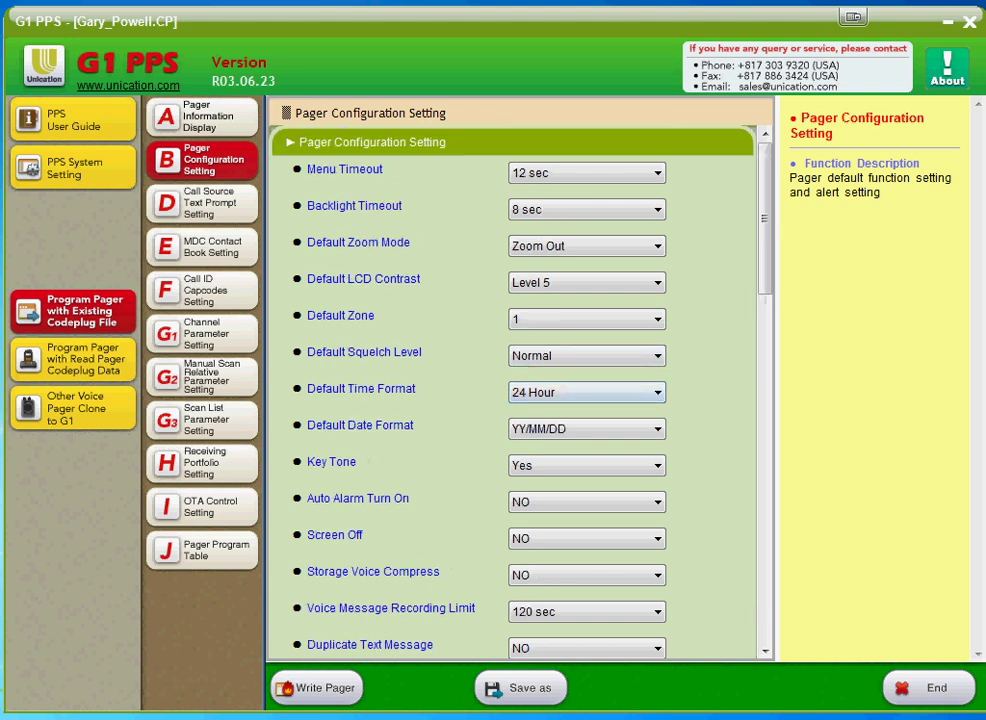
# - Set the Default Date Format to MM/DD/YY and Key Tone to NO
pyautogui.scroll(-5, 585, 392)
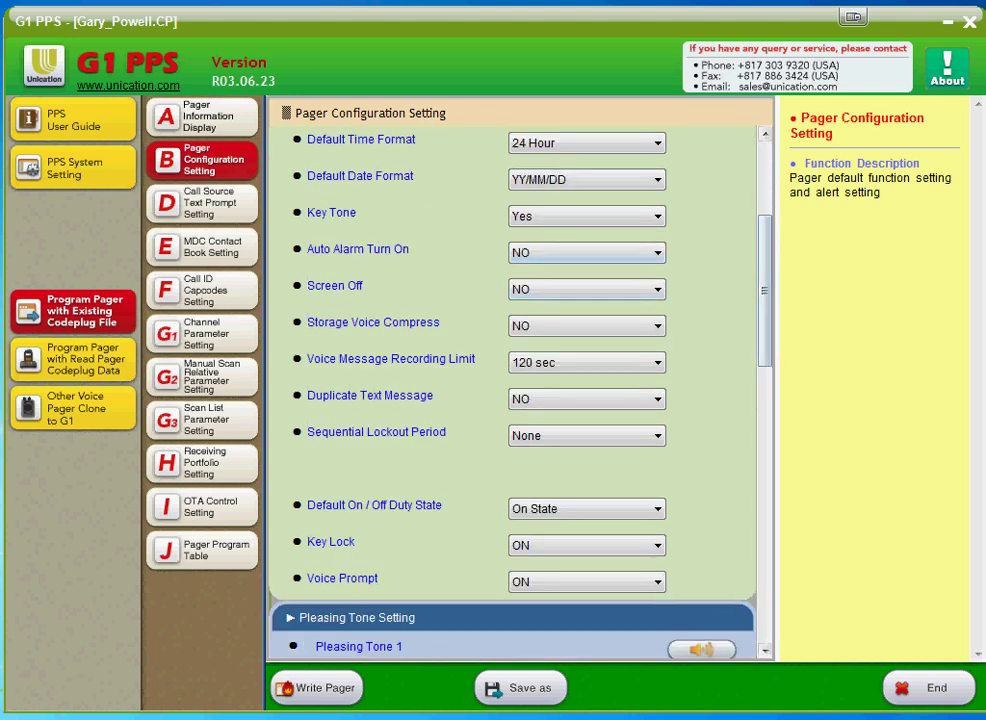
pyautogui.click(586, 179)
pyautogui.click(560, 211)
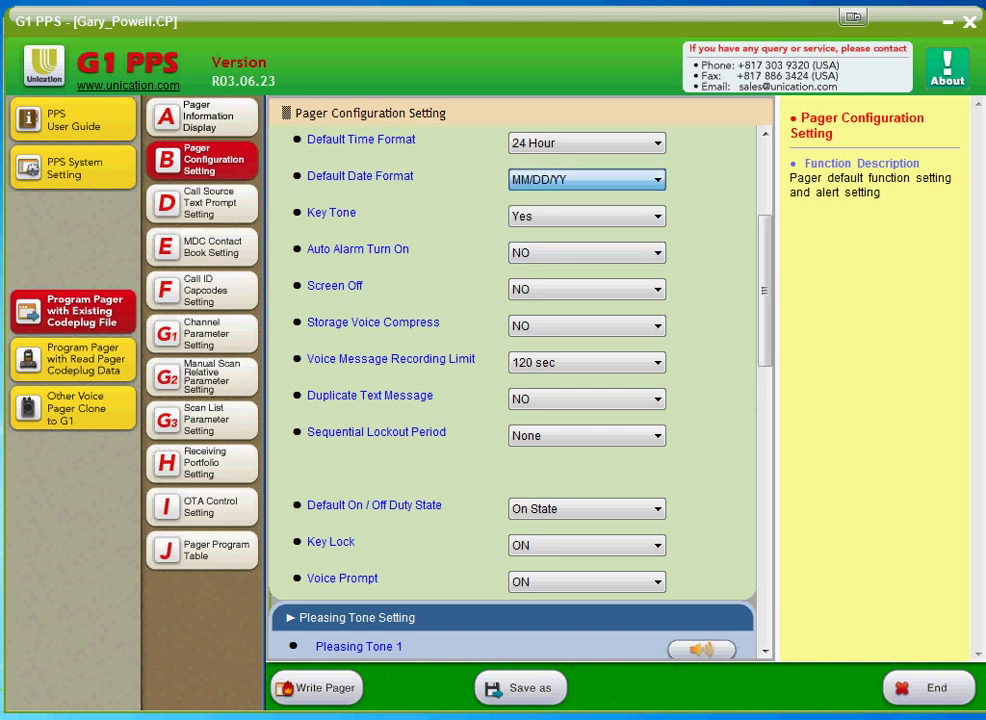
pyautogui.click(586, 216)
pyautogui.scroll(4, 515, 390)
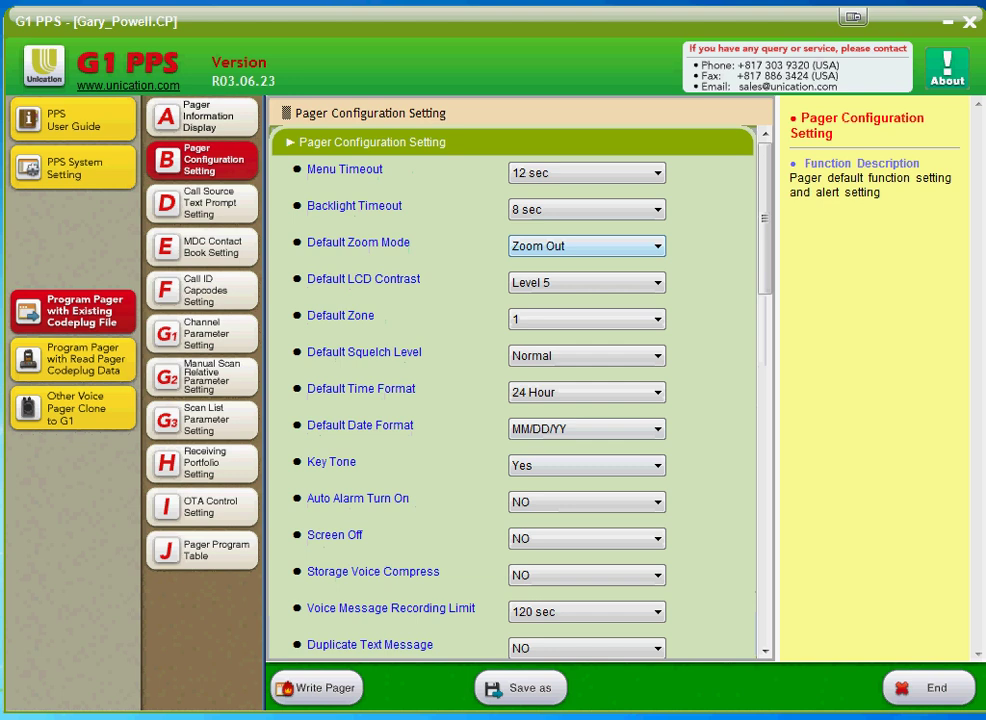
pyautogui.scroll(-3, 515, 390)
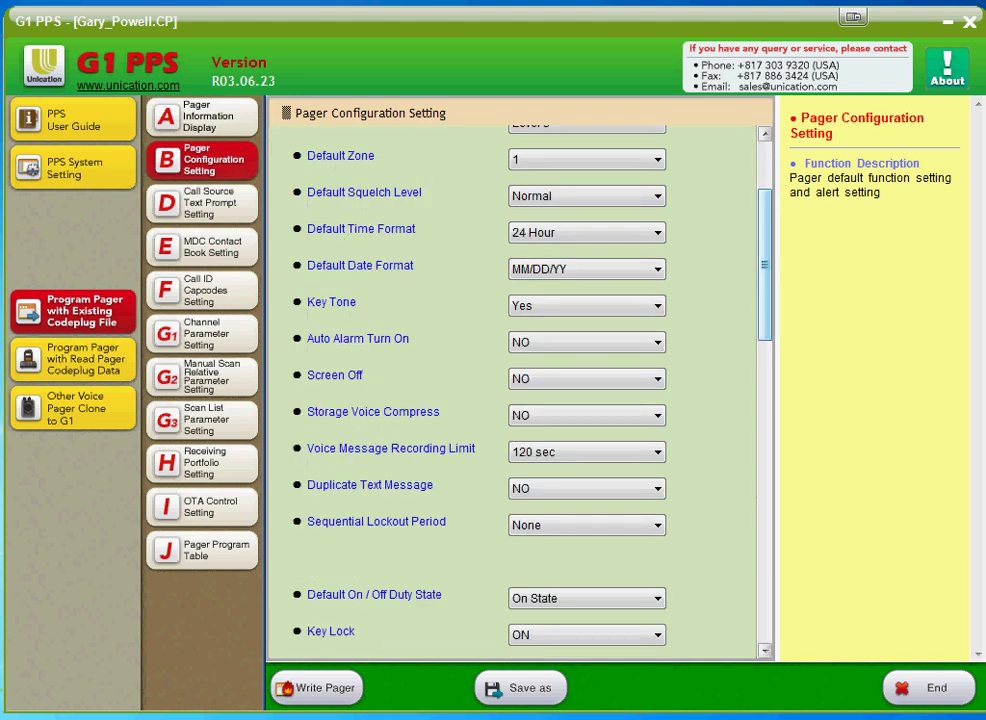
pyautogui.scroll(-1, 515, 390)
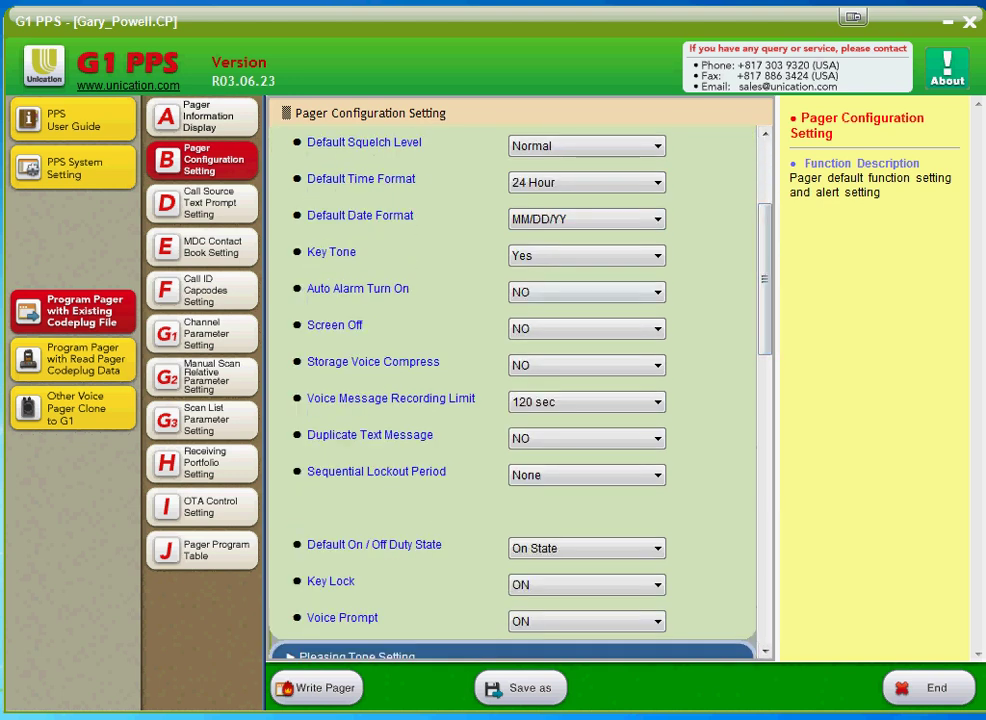
pyautogui.click(587, 255)
pyautogui.click(560, 273)
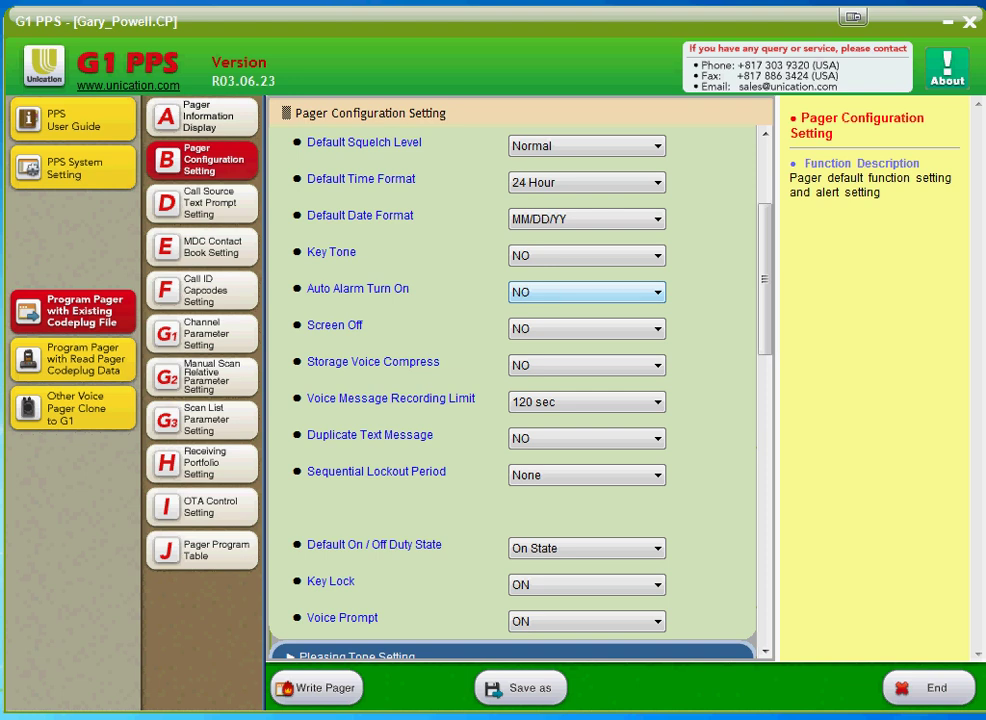
# - Set both Screen Off and Storage Voice Compress to Yes in the pager configuration
pyautogui.scroll(-1, 587, 300)
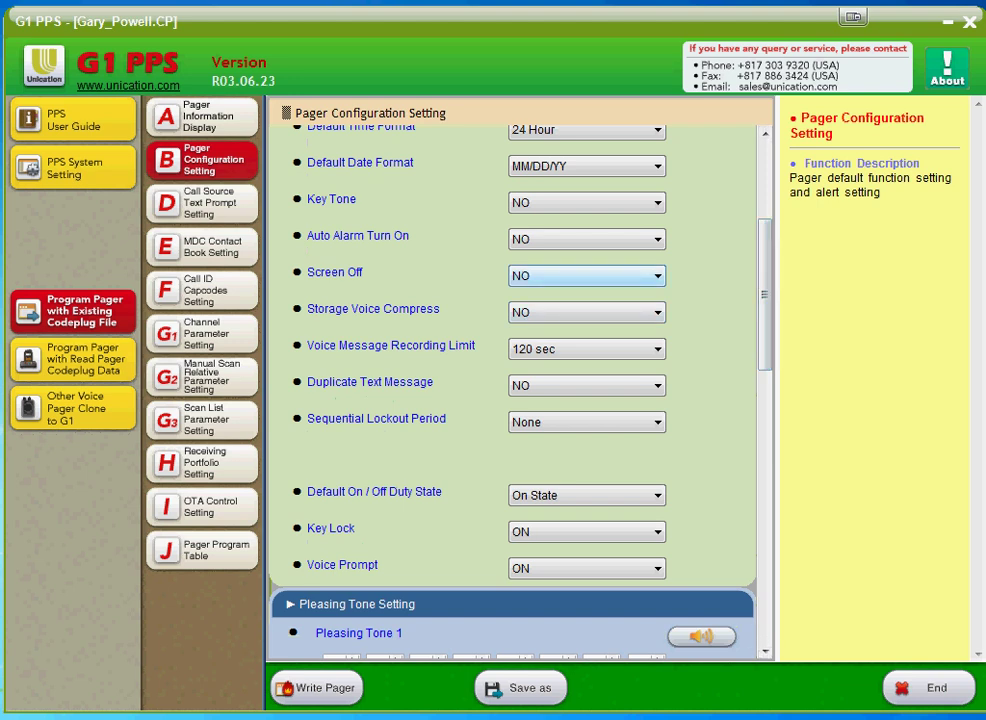
pyautogui.click(587, 276)
pyautogui.click(587, 306)
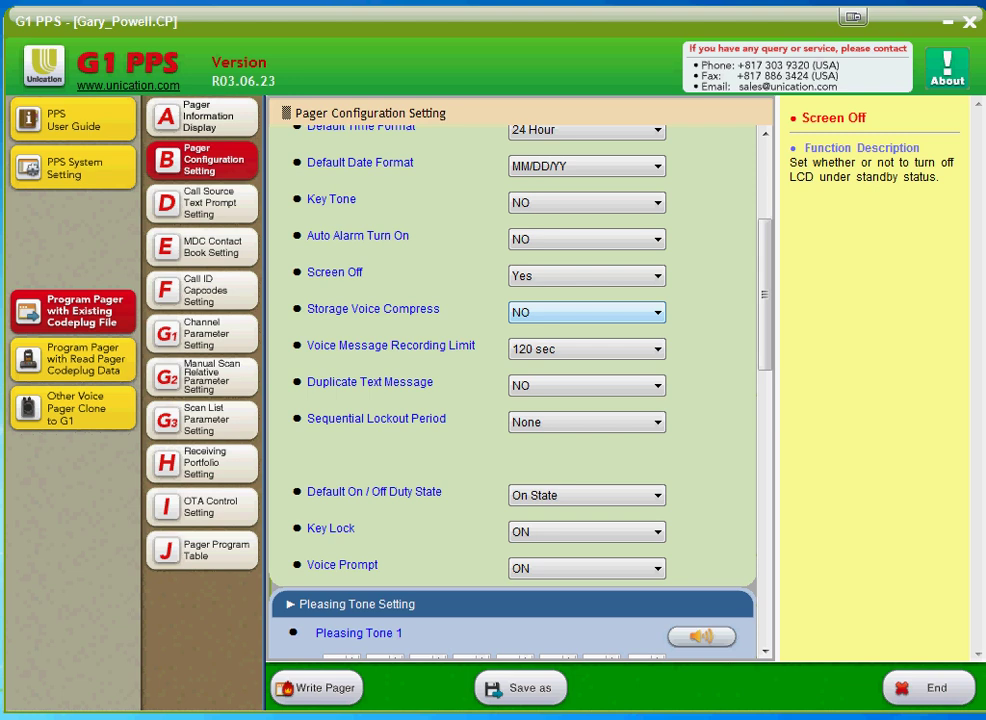
pyautogui.click(587, 312)
pyautogui.click(587, 346)
pyautogui.scroll(3, 587, 350)
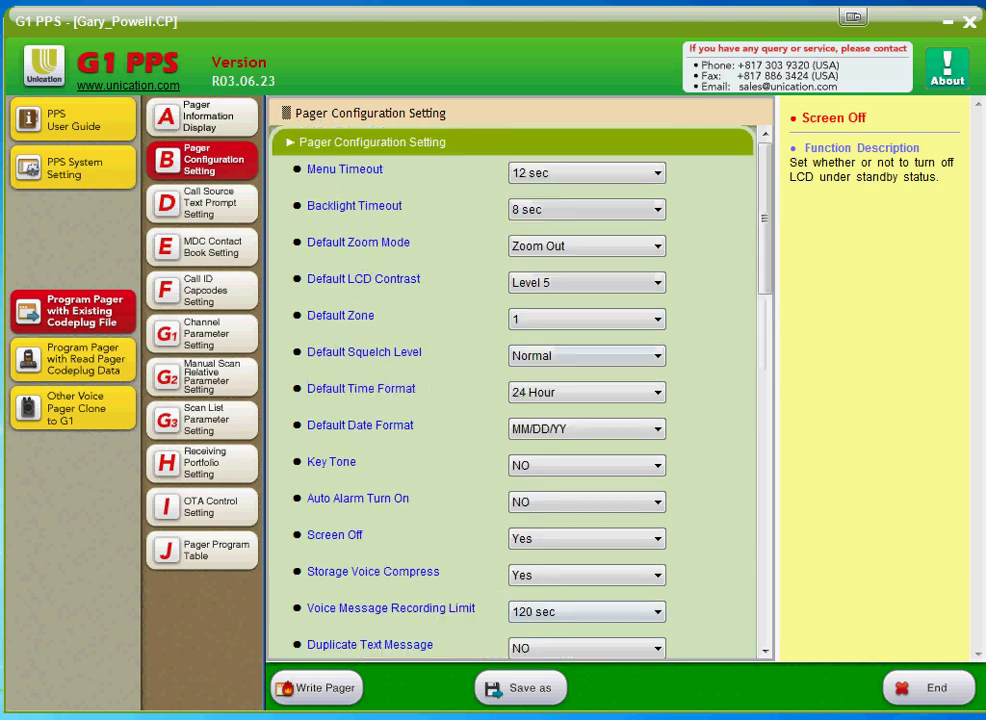
# - Set the Voice Message Recording Limit to 60 sec and Duplicate Text Message to NO
pyautogui.scroll(-3, 512, 390)
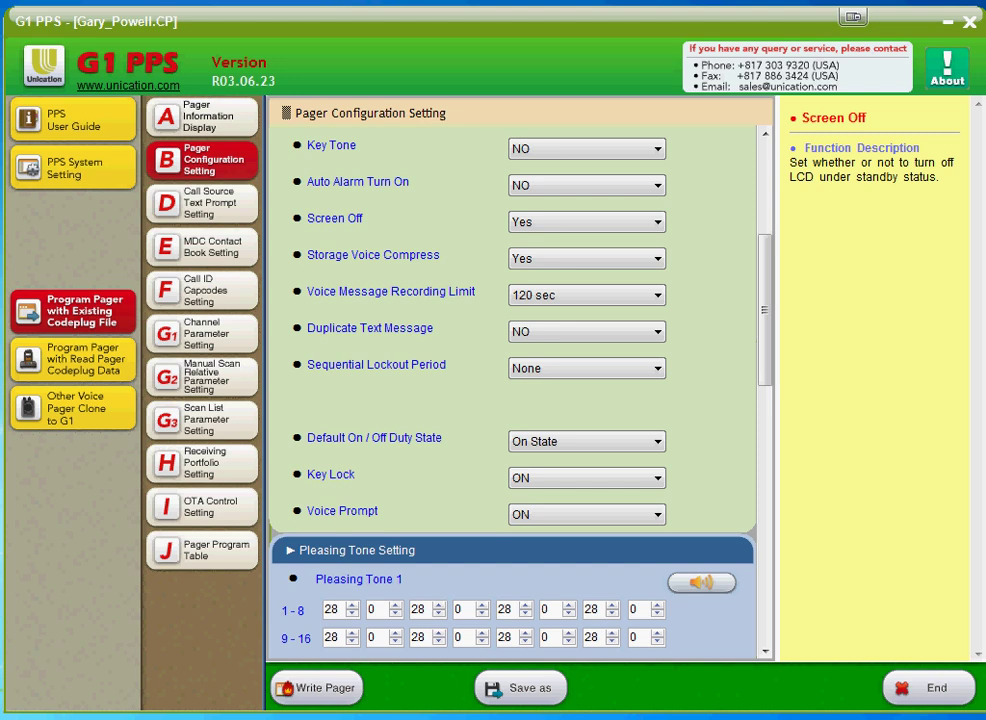
pyautogui.click(586, 295)
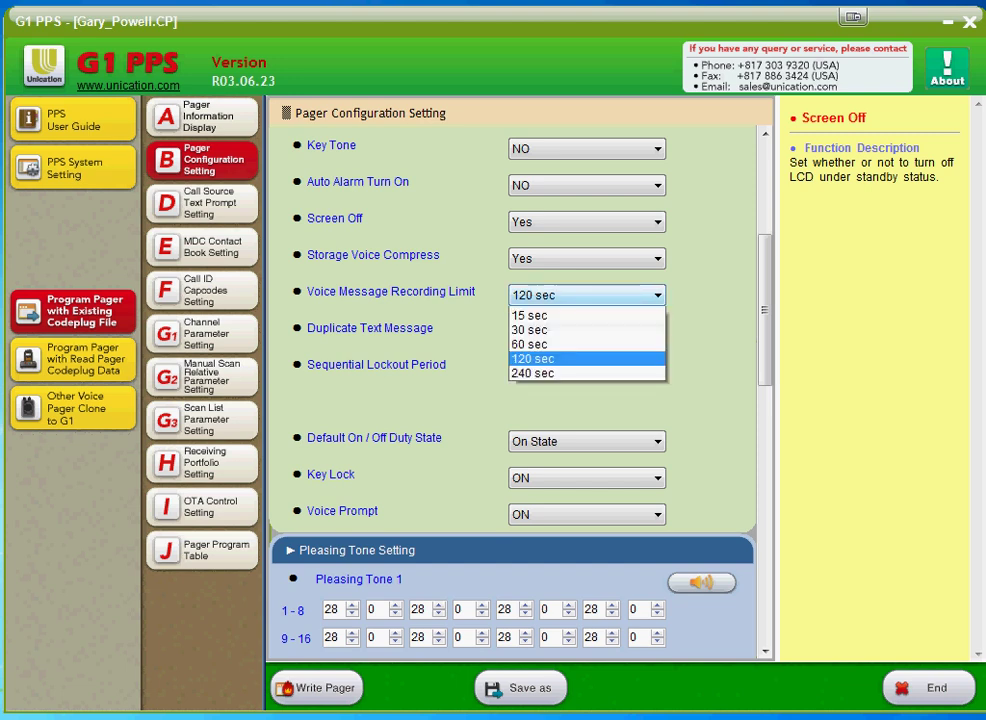
pyautogui.click(586, 358)
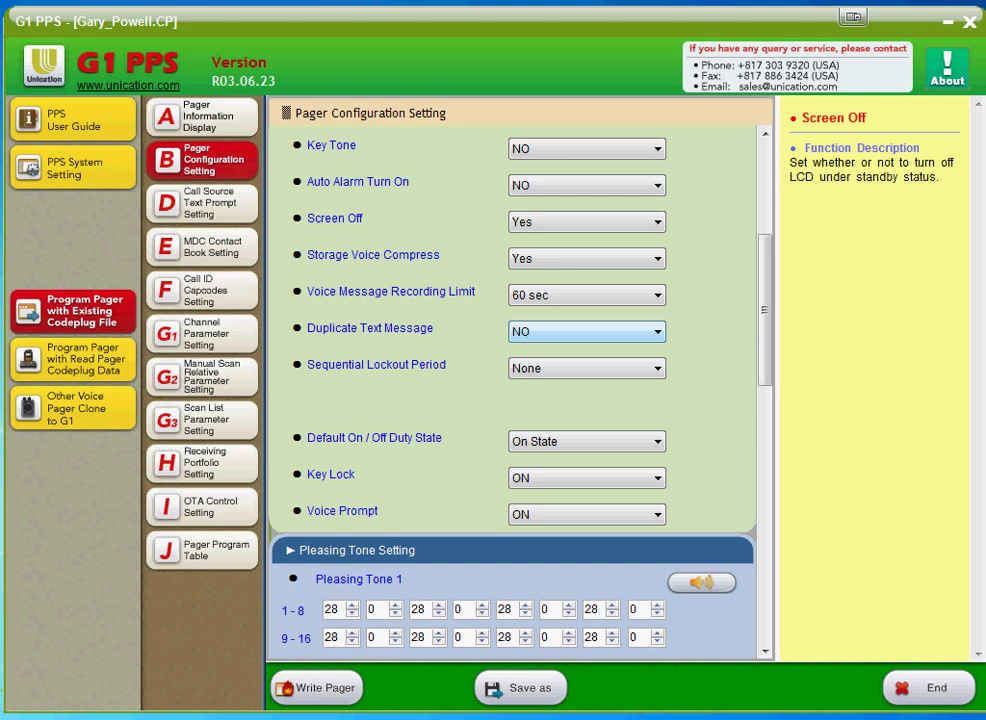
pyautogui.click(656, 332)
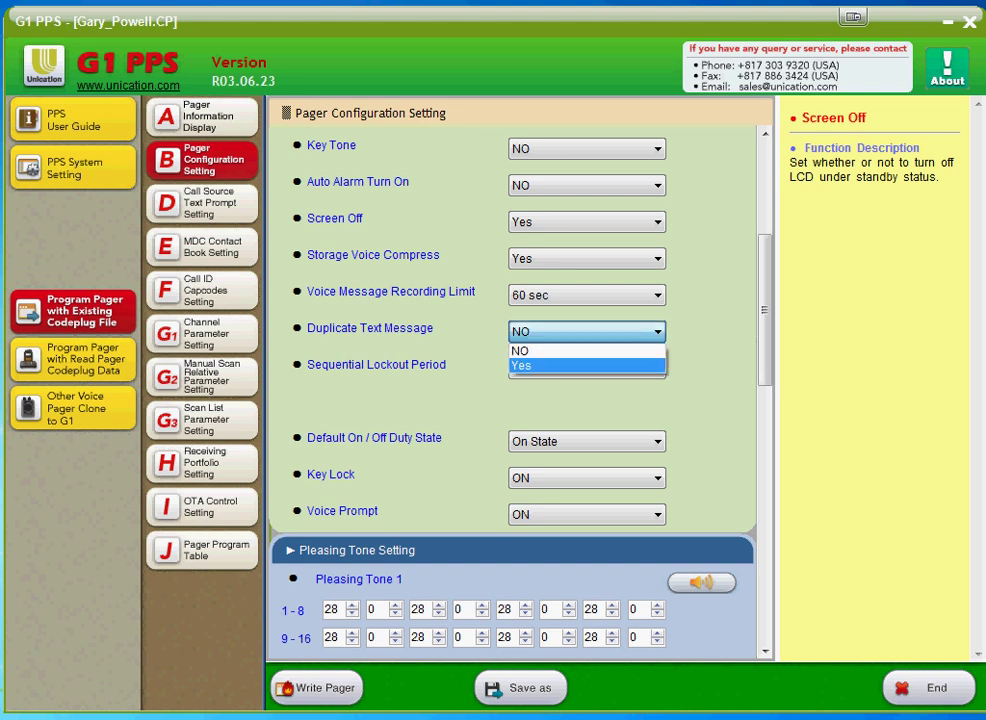
pyautogui.click(560, 351)
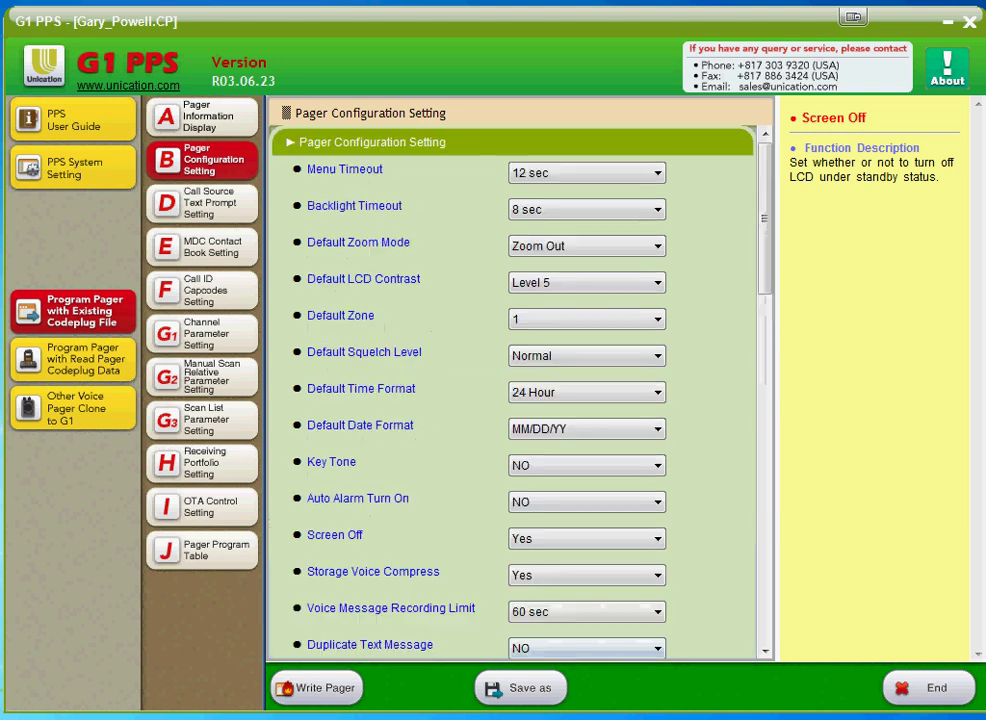
# - Review the choices for Sequential Lockout Period and Default On / Off Duty State, leaving them at None and On State
pyautogui.moveTo(765, 215); pyautogui.dragTo(765, 328)
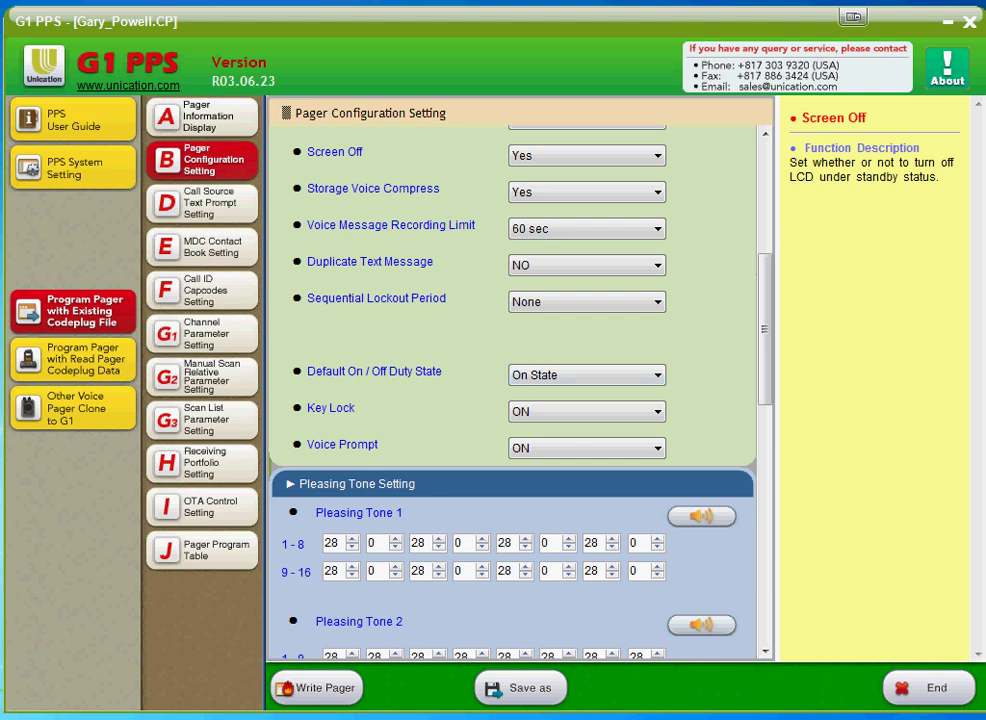
pyautogui.scroll(1, 420, 333)
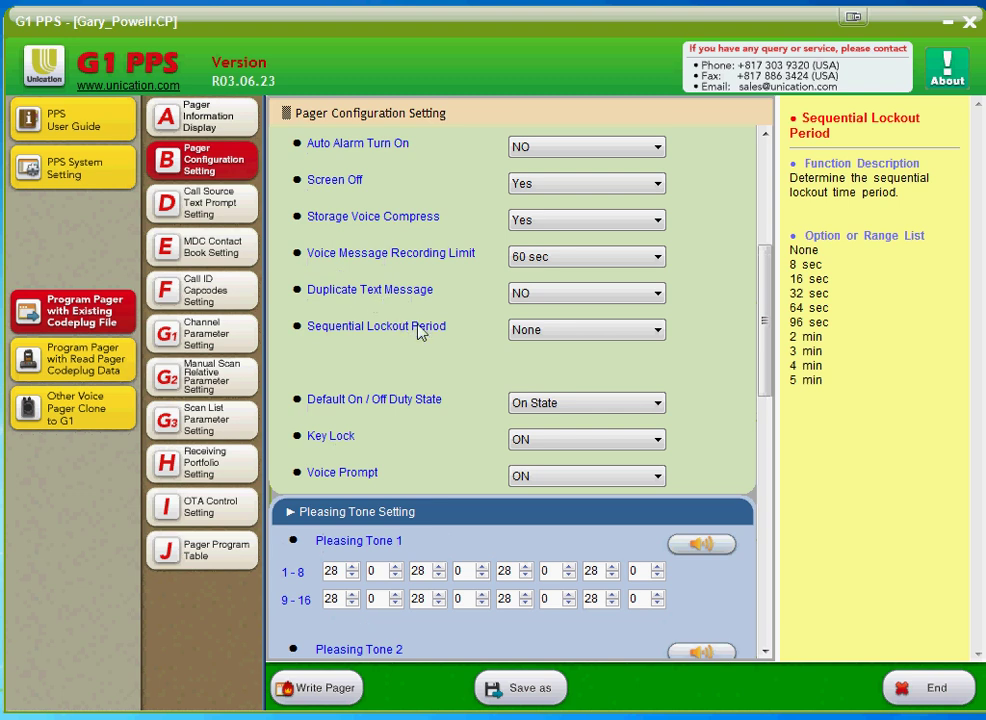
pyautogui.click(568, 333)
pyautogui.click(545, 406)
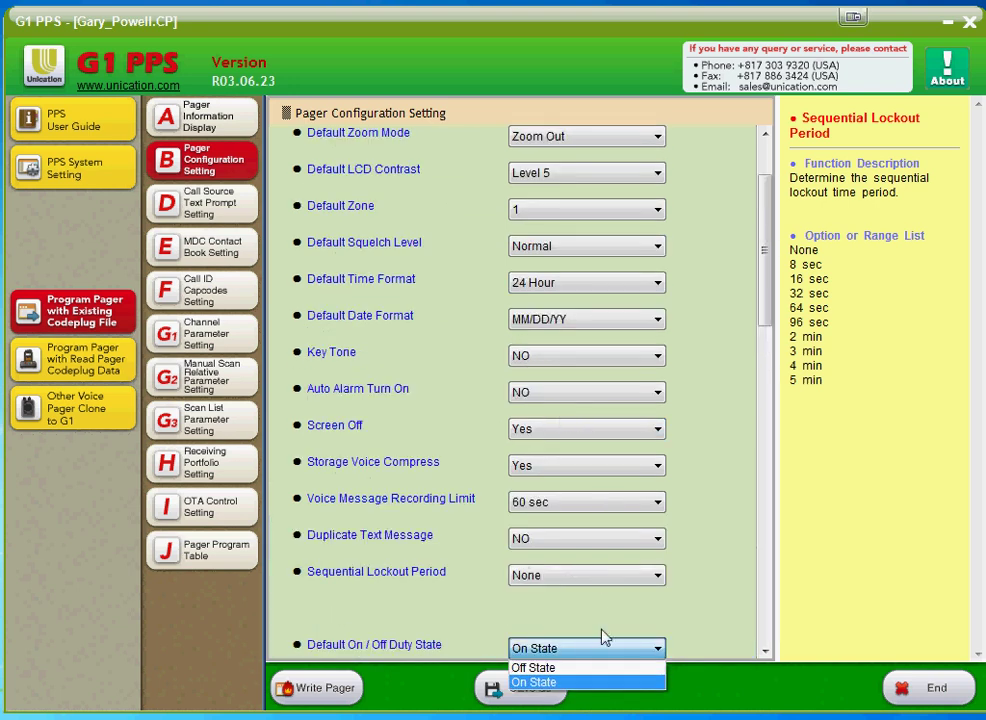
pyautogui.click(598, 647)
pyautogui.moveTo(764, 311); pyautogui.dragTo(767, 383)
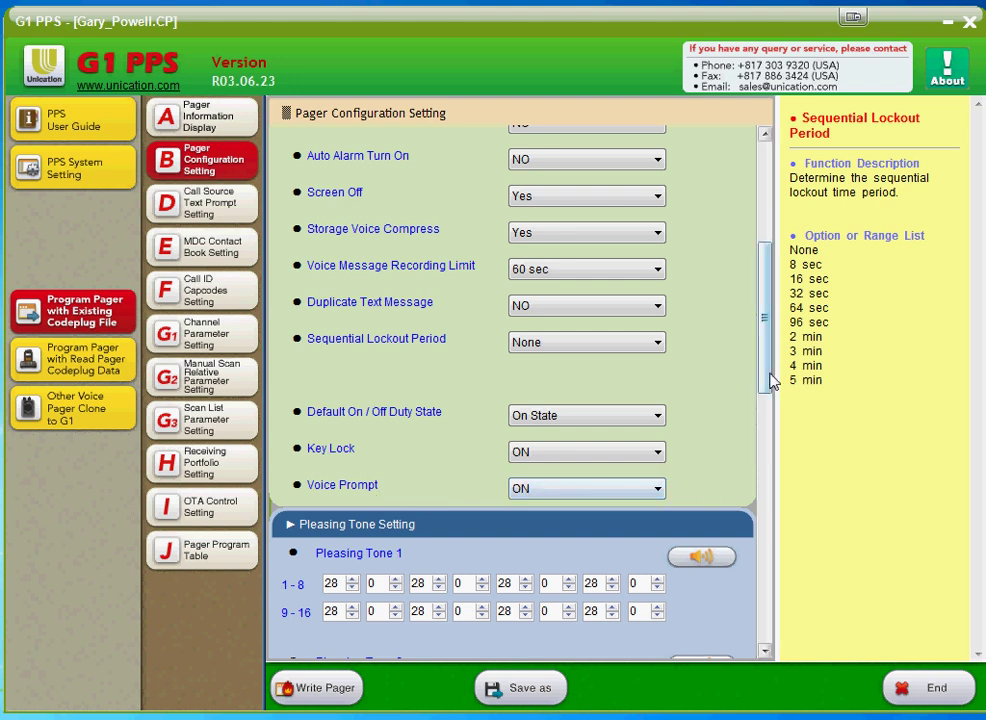
pyautogui.moveTo(764, 378); pyautogui.dragTo(766, 414)
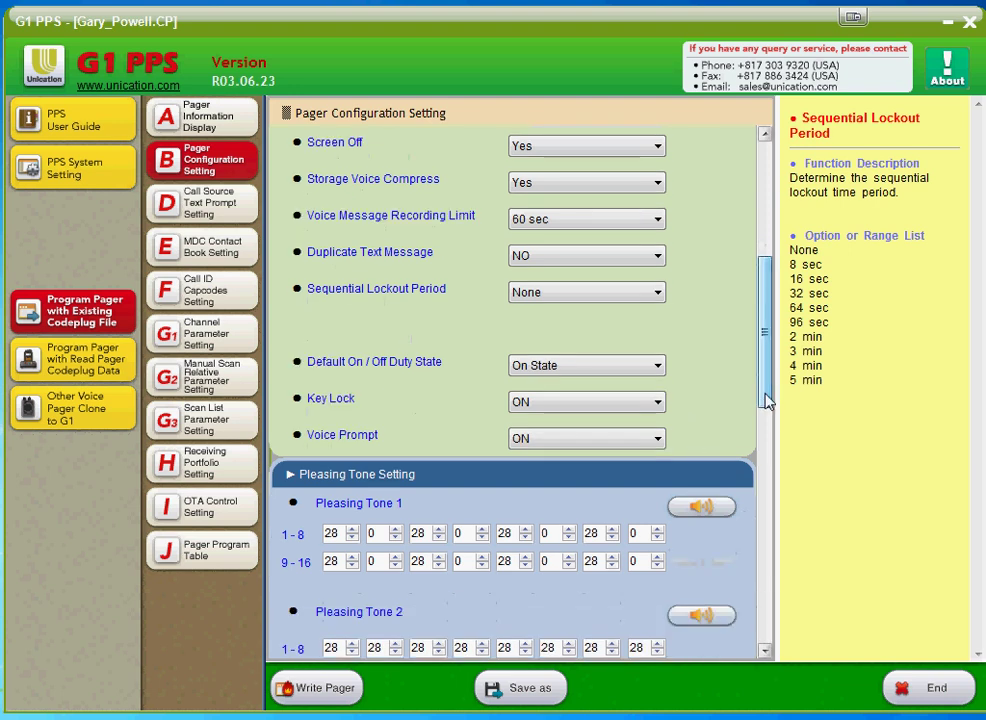
# - Look through the Pleasing Tone settings and the Call Source Text Prompt list, including the All Call Prompt
pyautogui.scroll(-5, 766, 420)
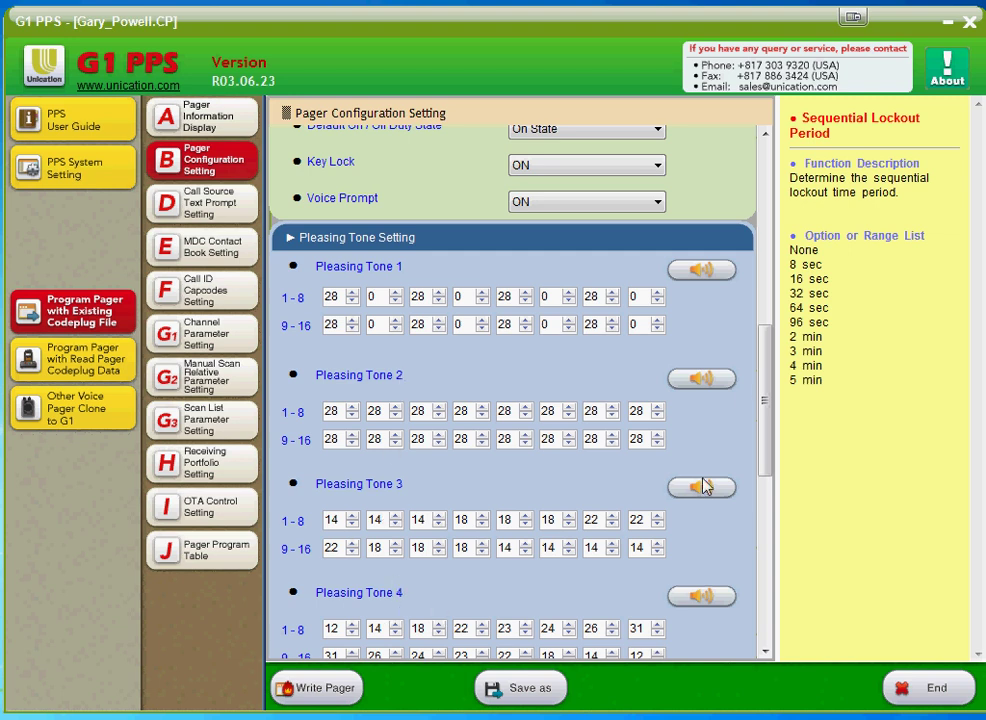
pyautogui.moveTo(766, 400); pyautogui.dragTo(770, 520)
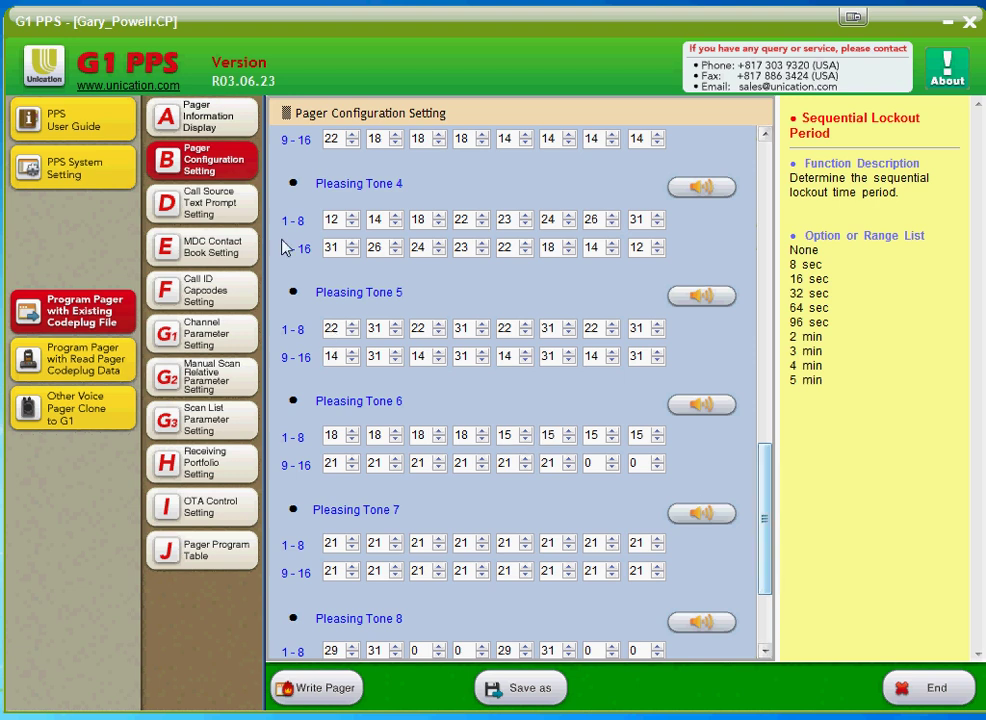
pyautogui.click(210, 212)
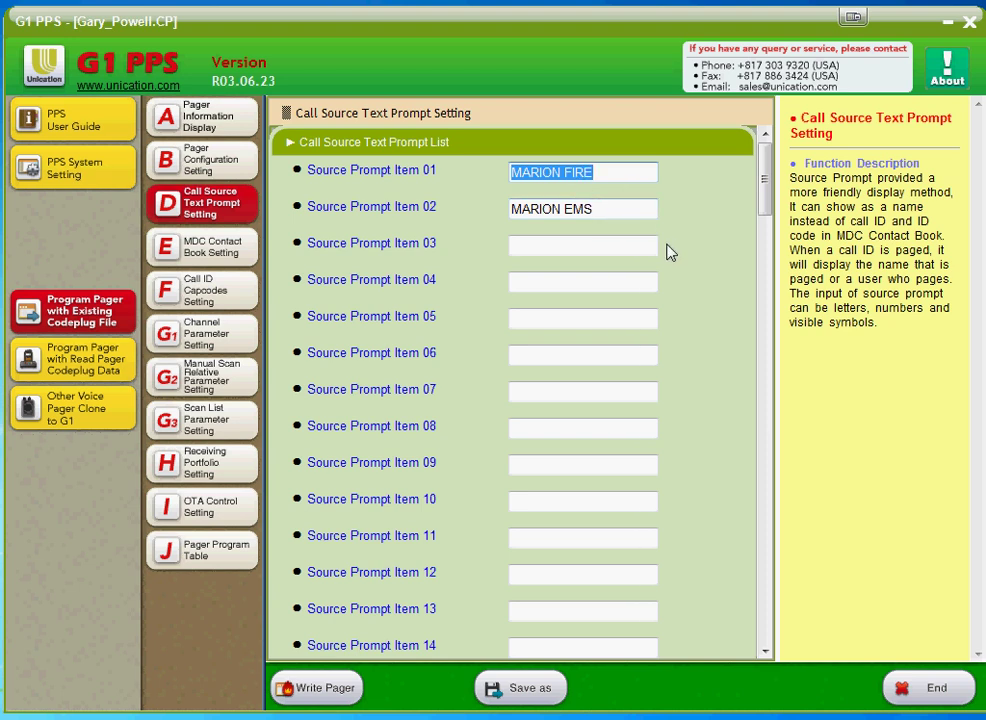
pyautogui.click(621, 180)
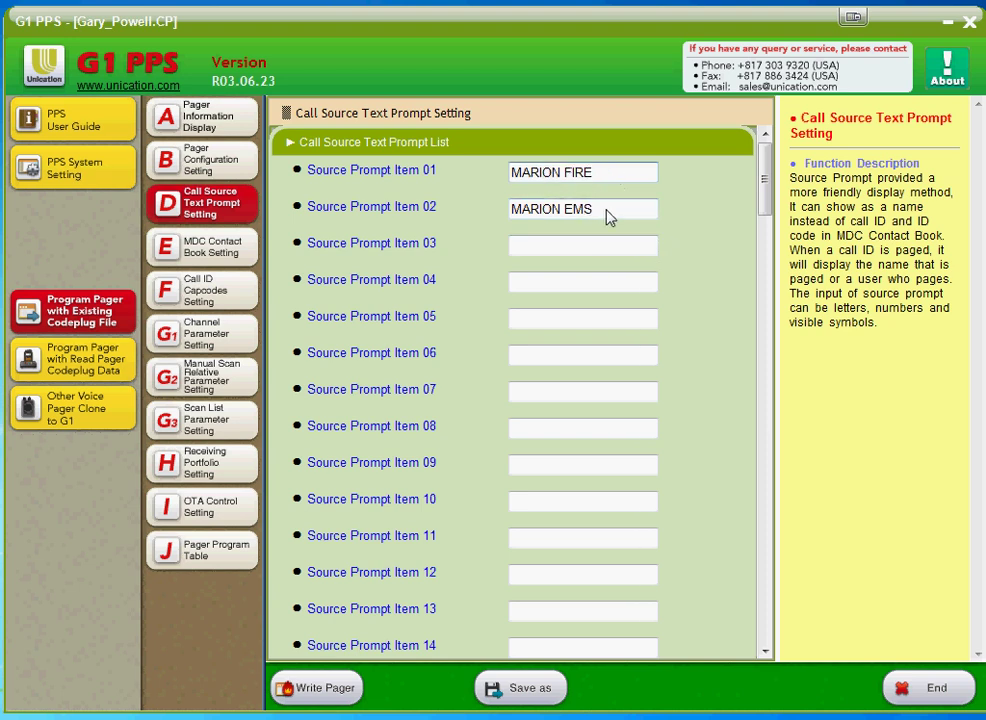
pyautogui.moveTo(530, 210); pyautogui.dragTo(590, 227)
pyautogui.click(595, 255)
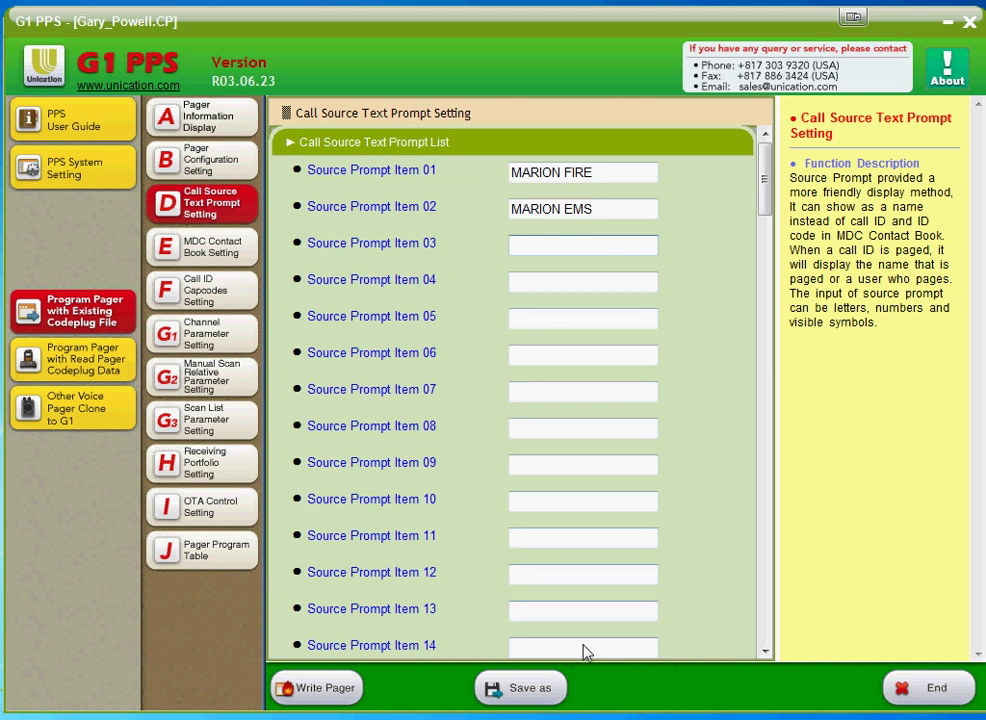
pyautogui.moveTo(768, 200); pyautogui.dragTo(766, 625)
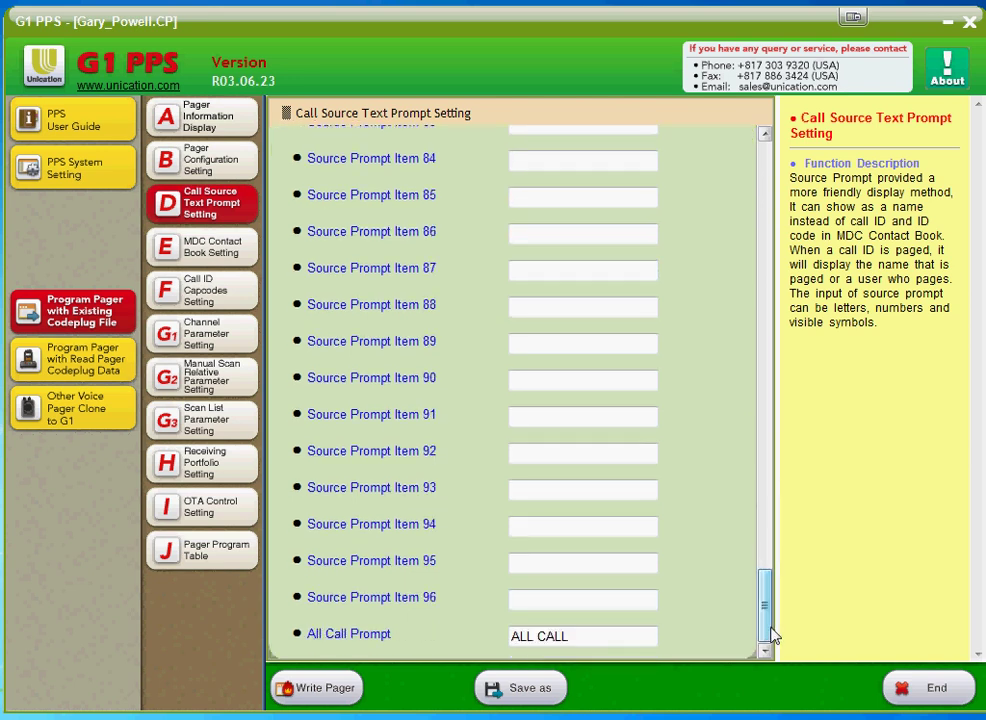
pyautogui.click(587, 638)
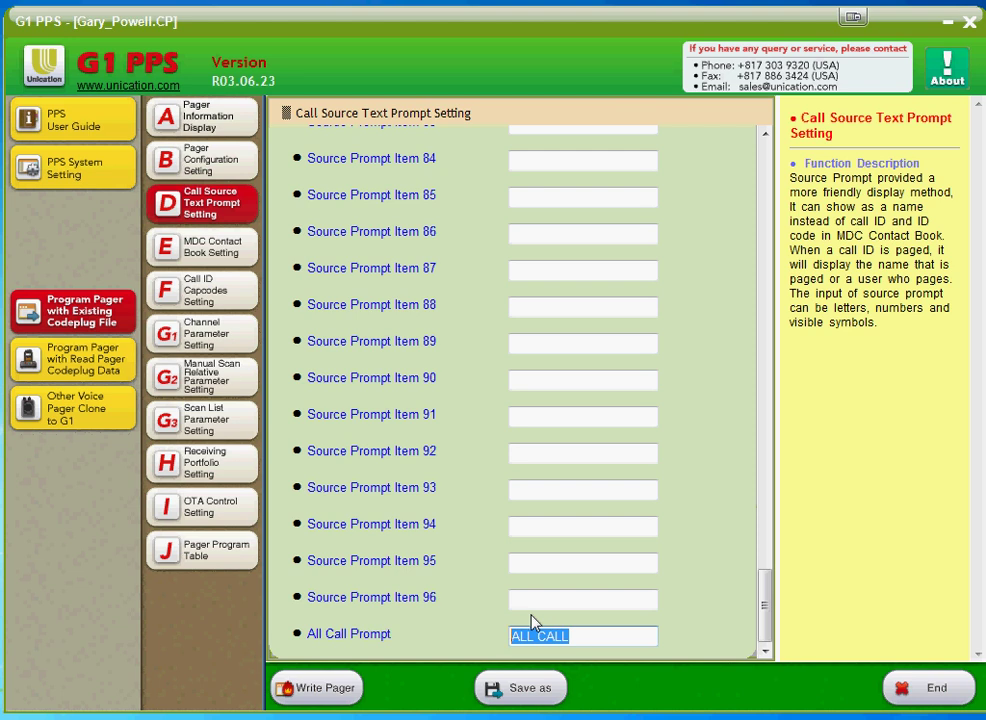
pyautogui.moveTo(766, 623); pyautogui.dragTo(769, 175)
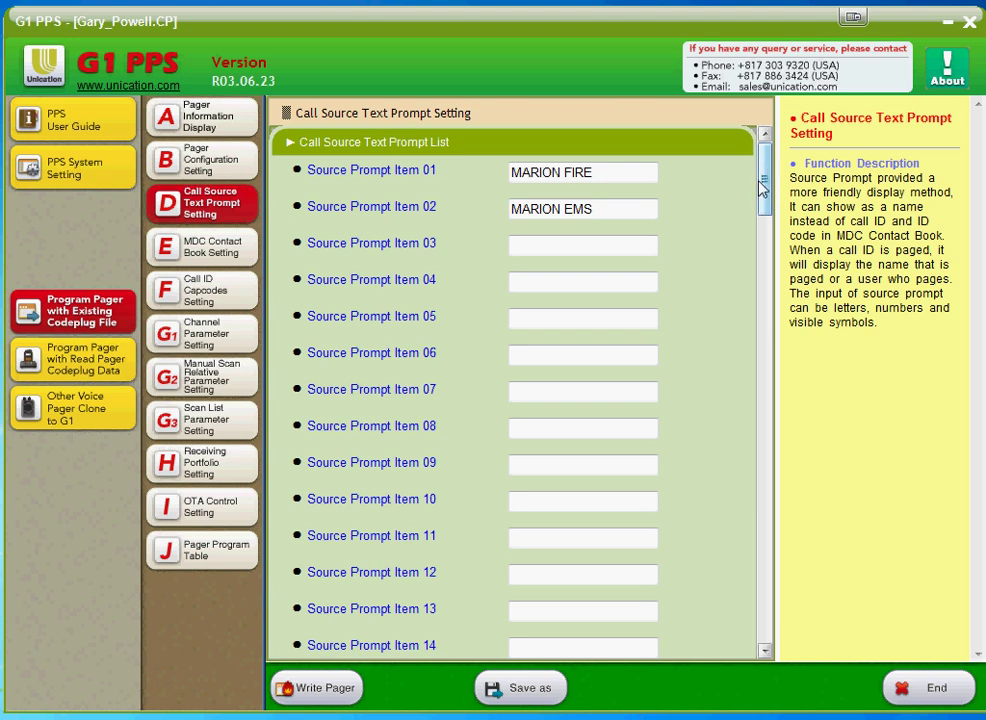
# - View the MDC Contact Book settings, and open Table 1 of the Tone Table List in the Call ID Capcodes settings
pyautogui.click(199, 255)
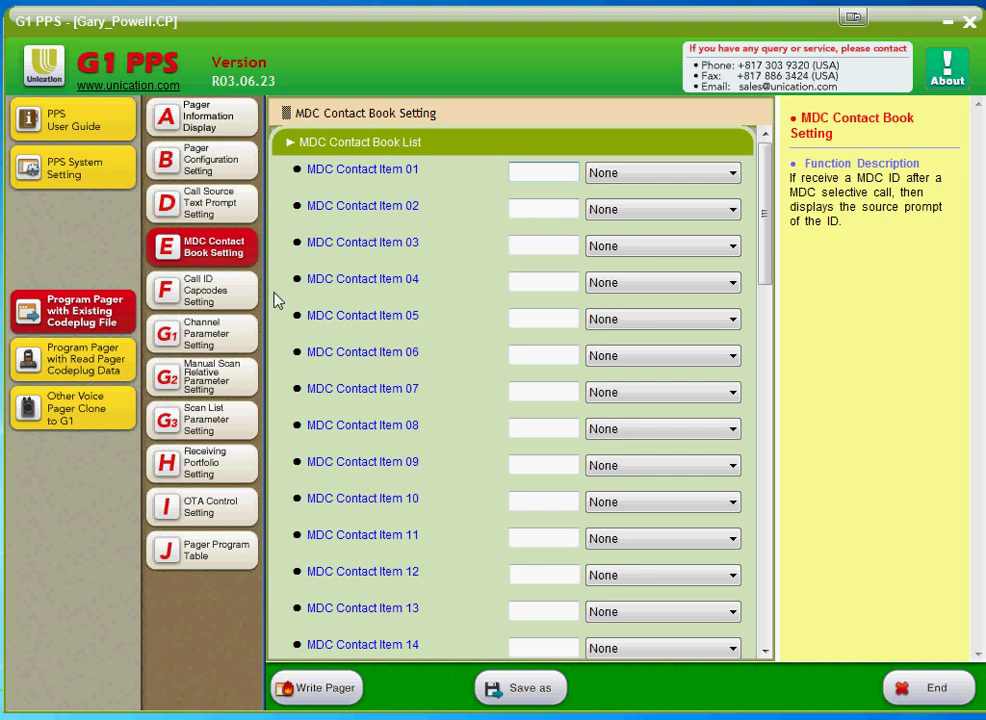
pyautogui.click(203, 296)
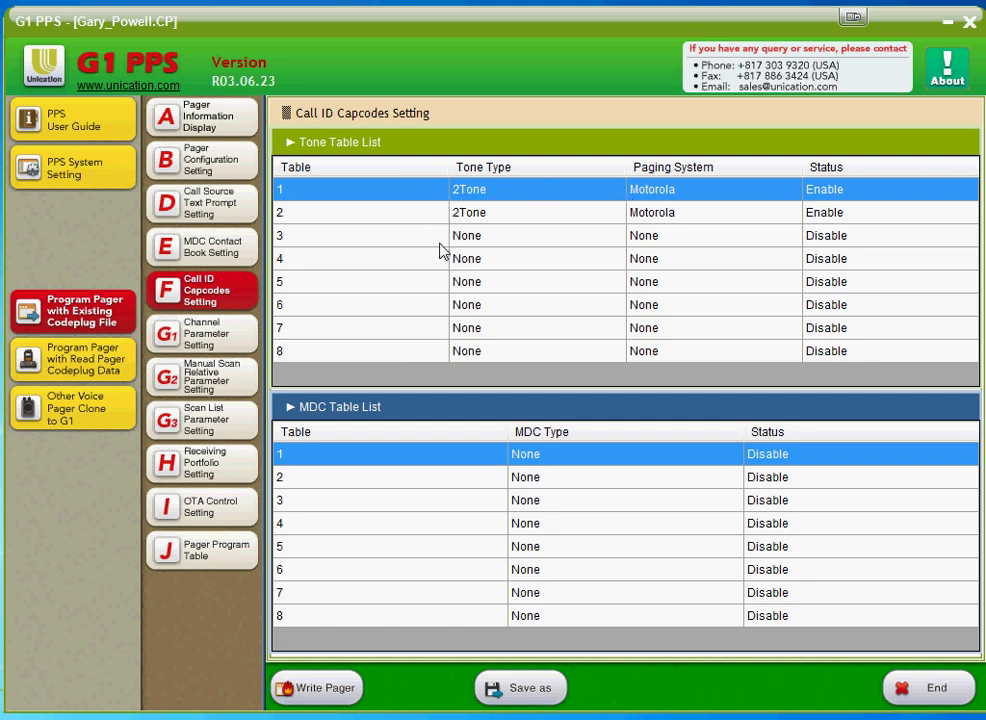
pyautogui.click(421, 218)
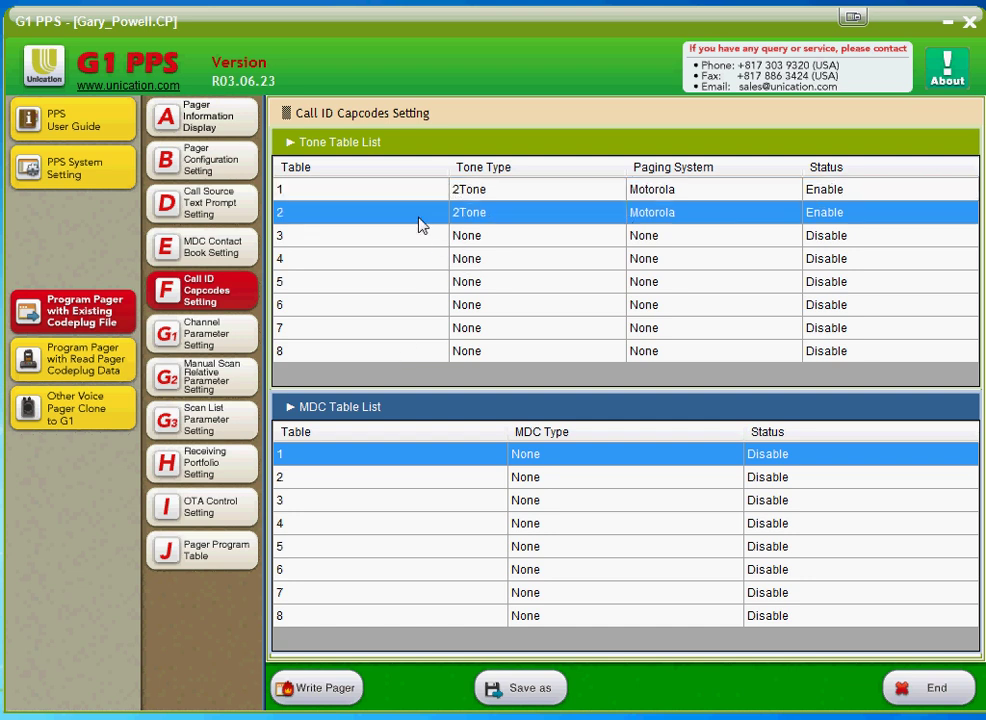
pyautogui.click(416, 193)
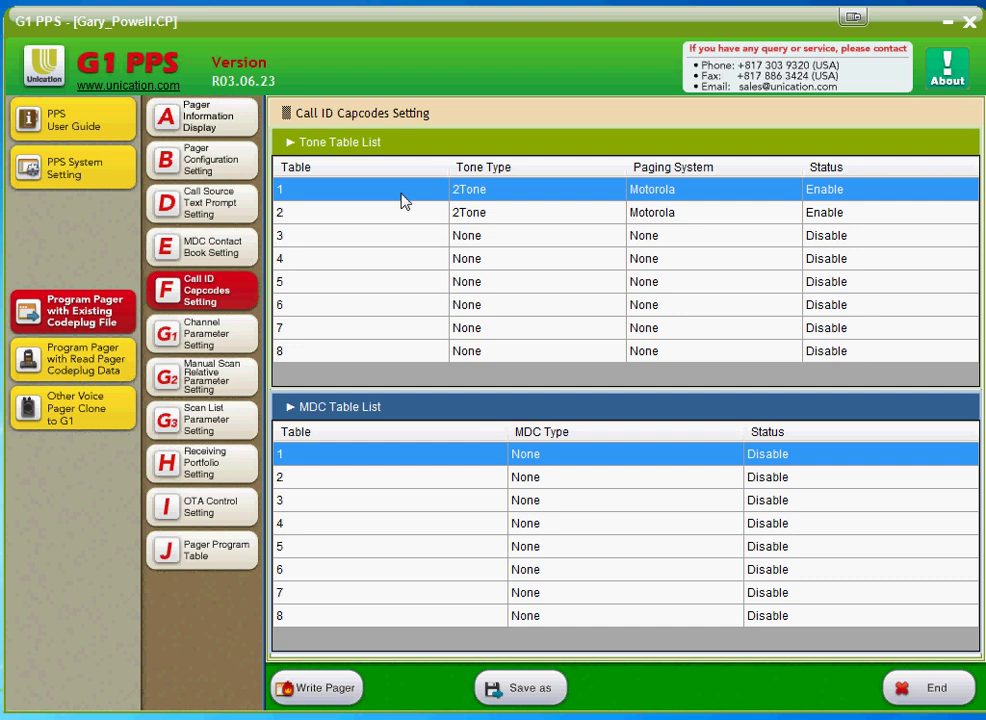
pyautogui.doubleClick(401, 193)
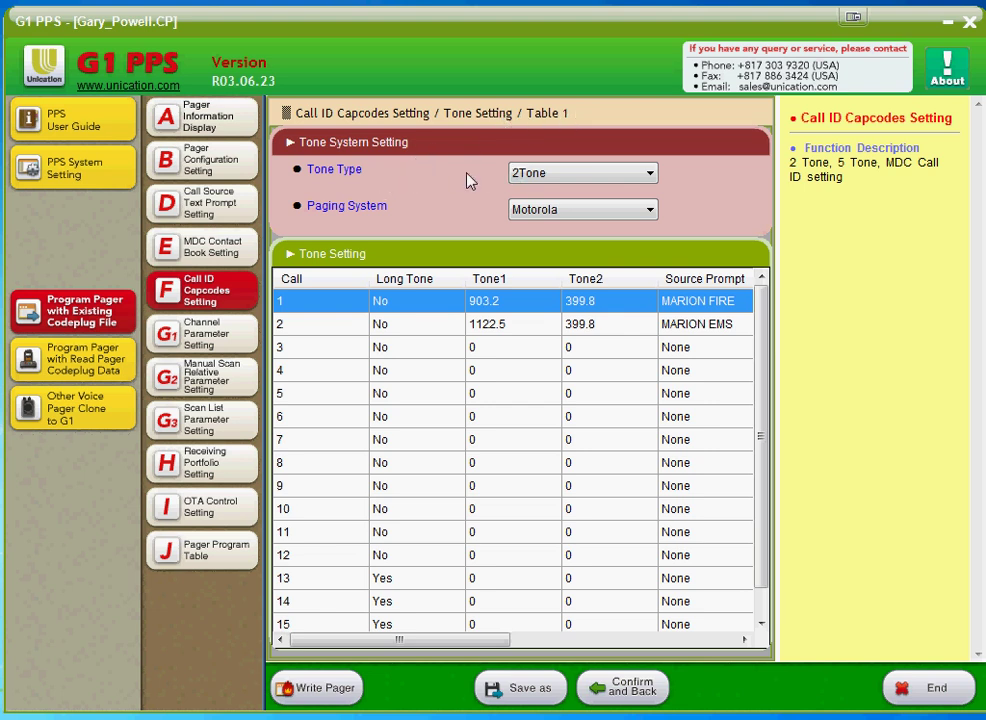
# - Set Tone Table 1's Tone Type to 2Tone and its Paging System to Motorola
pyautogui.click(638, 180)
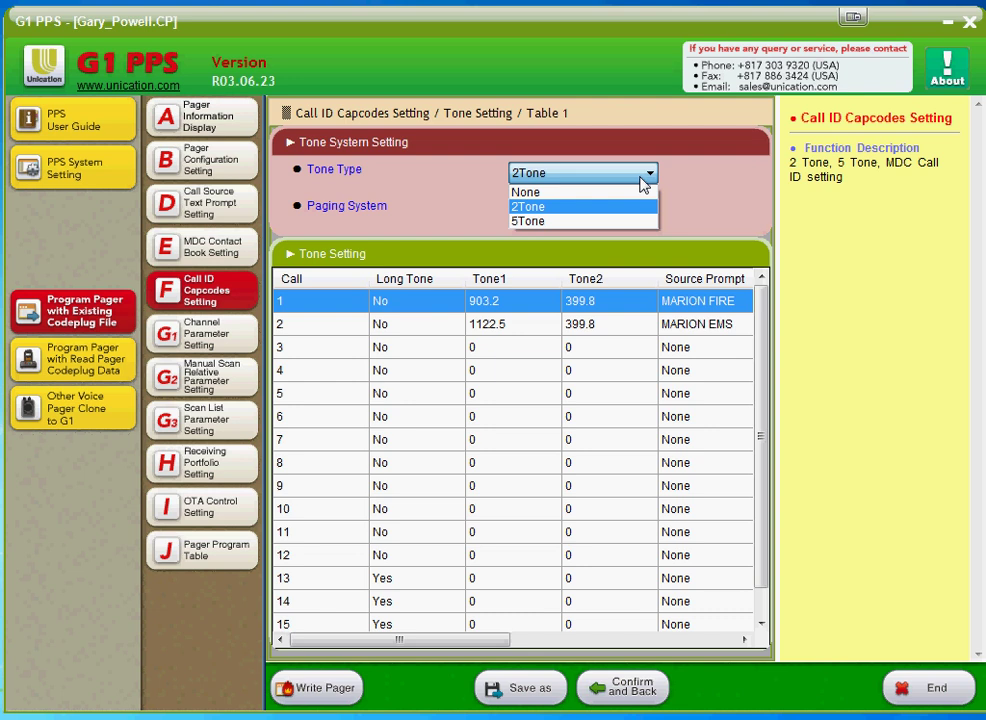
pyautogui.click(558, 211)
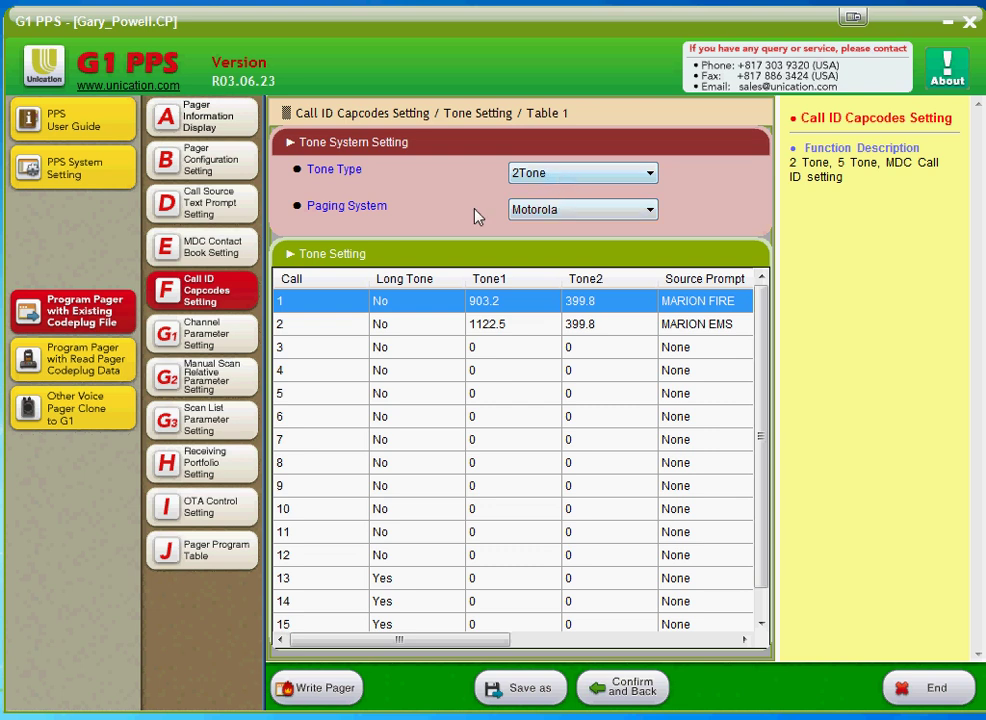
pyautogui.click(650, 212)
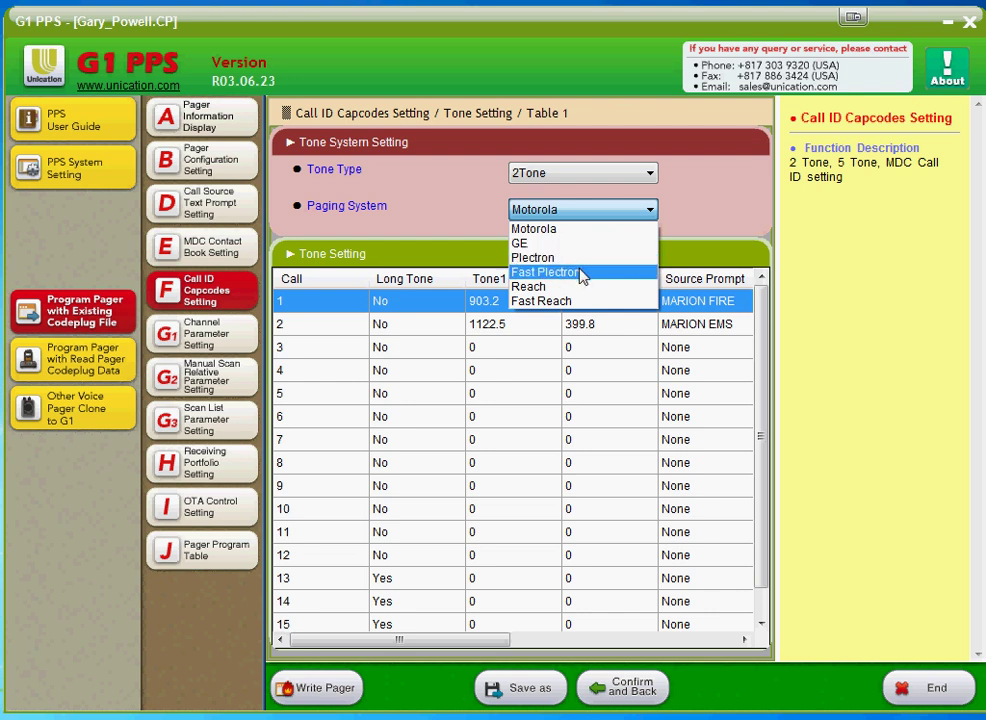
pyautogui.click(585, 229)
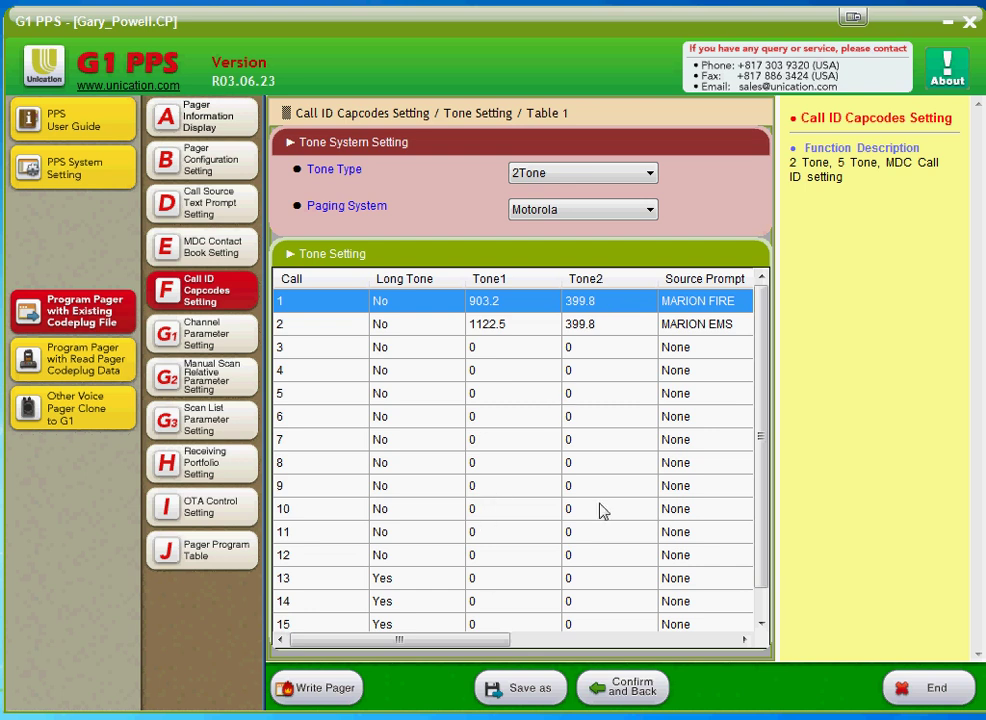
# - Review Table 1's Long Tone entries through Call 16, and open Call 1 to view the Motorola frequencies offered for Tone 1
pyautogui.moveTo(760, 489); pyautogui.dragTo(730, 555)
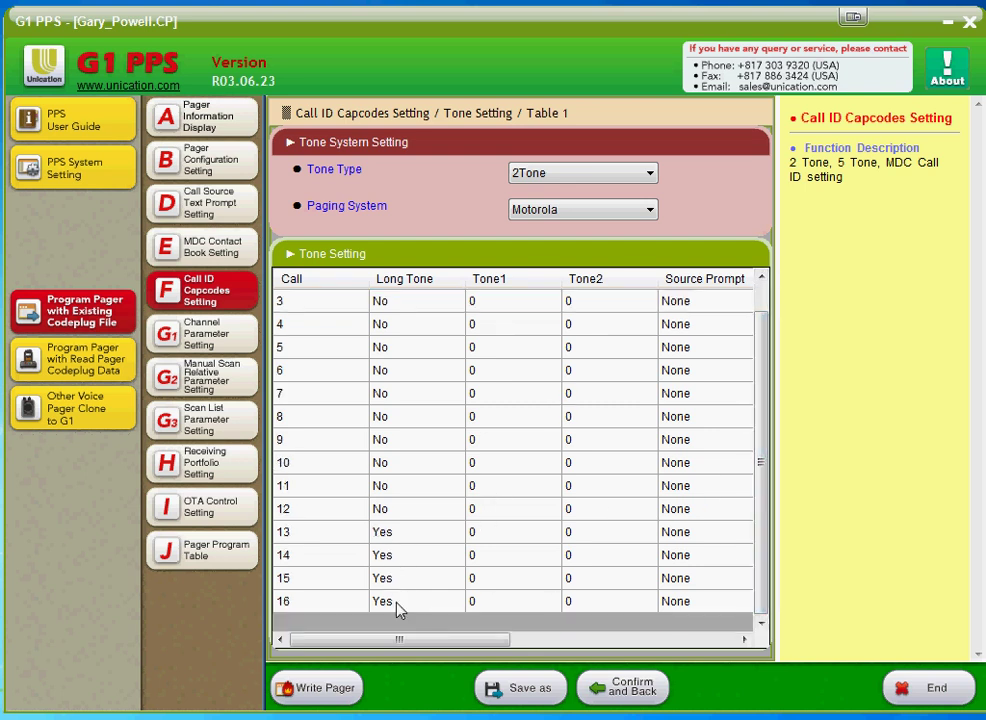
pyautogui.scroll(2, 728, 447)
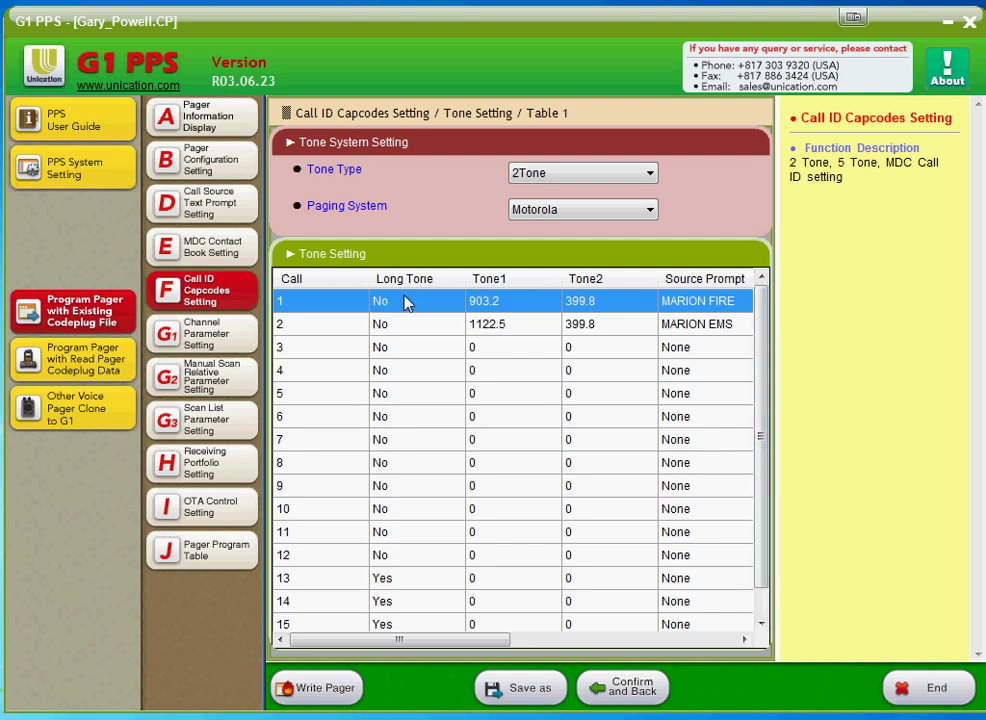
pyautogui.doubleClick(406, 303)
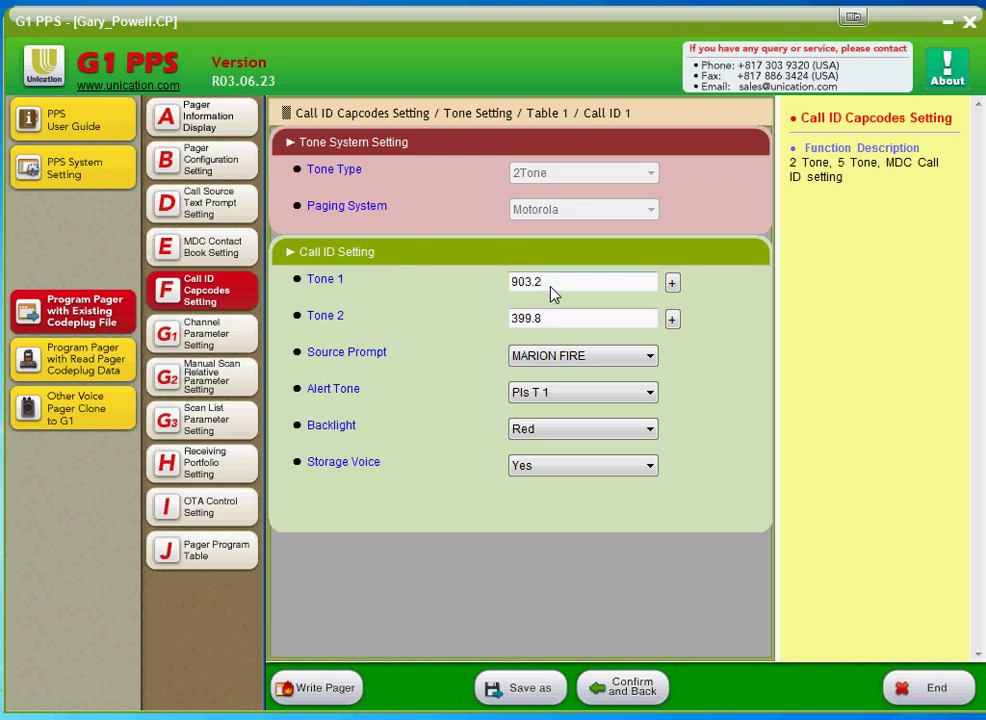
pyautogui.click(673, 285)
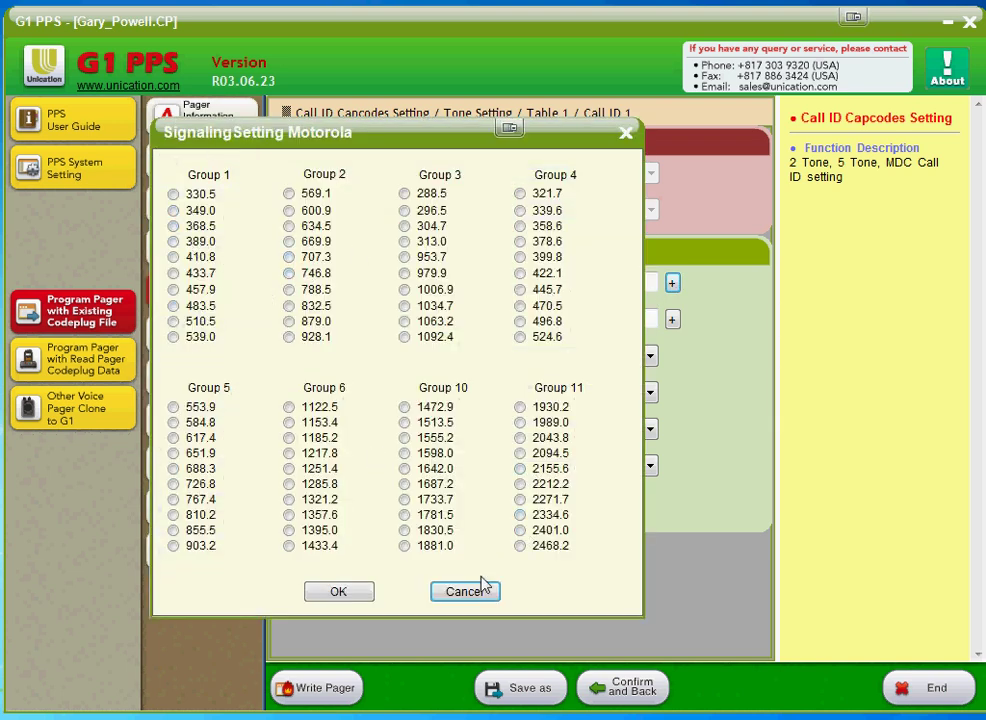
pyautogui.click(338, 591)
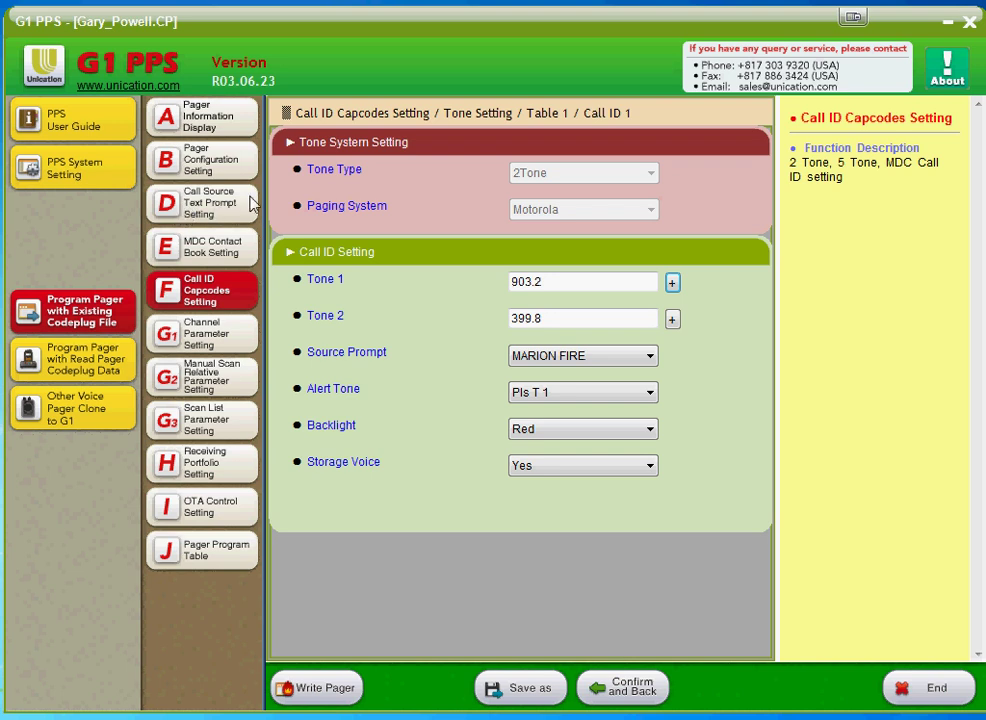
# - Set Call 1's Source Prompt to MARION FIRE, check its Backlight and Alert Tone choices, and confirm the call settings
pyautogui.click(643, 360)
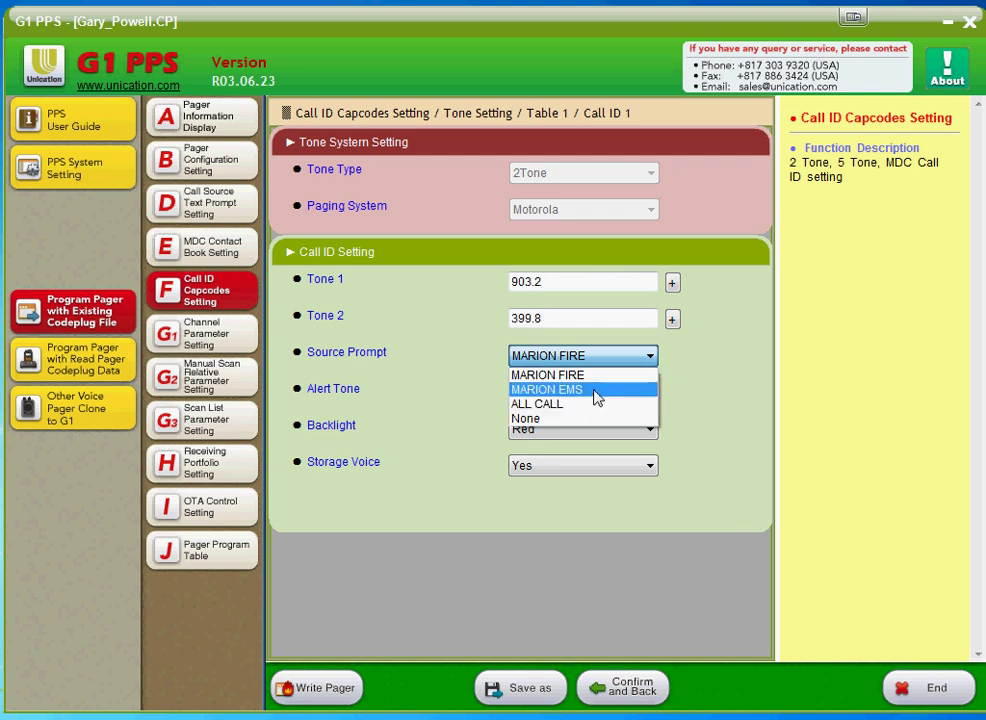
pyautogui.click(590, 375)
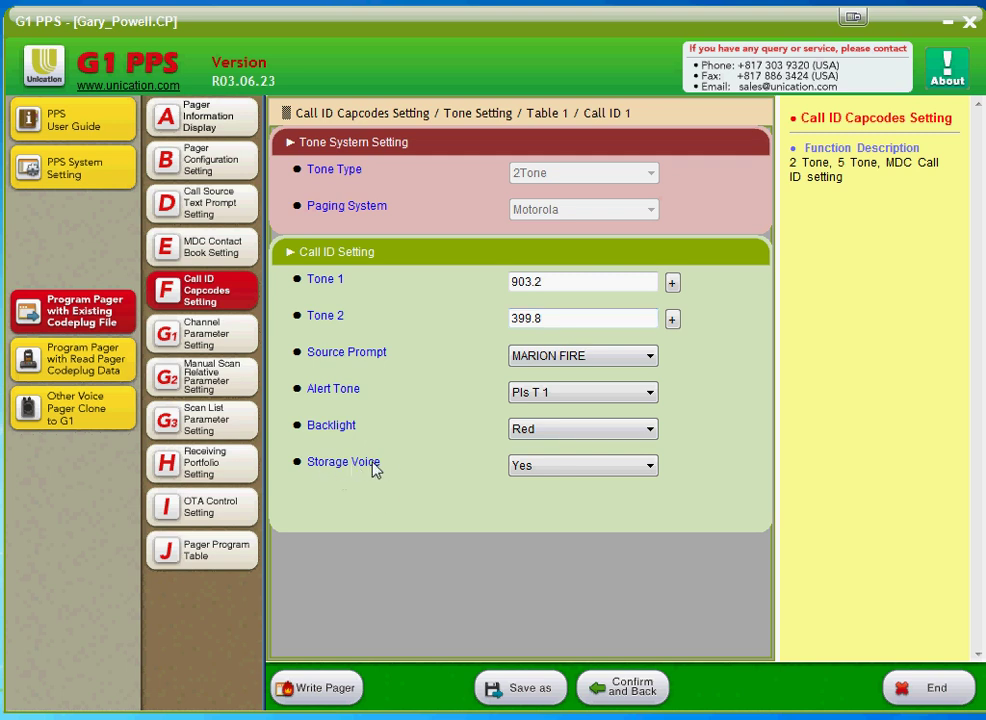
pyautogui.click(649, 429)
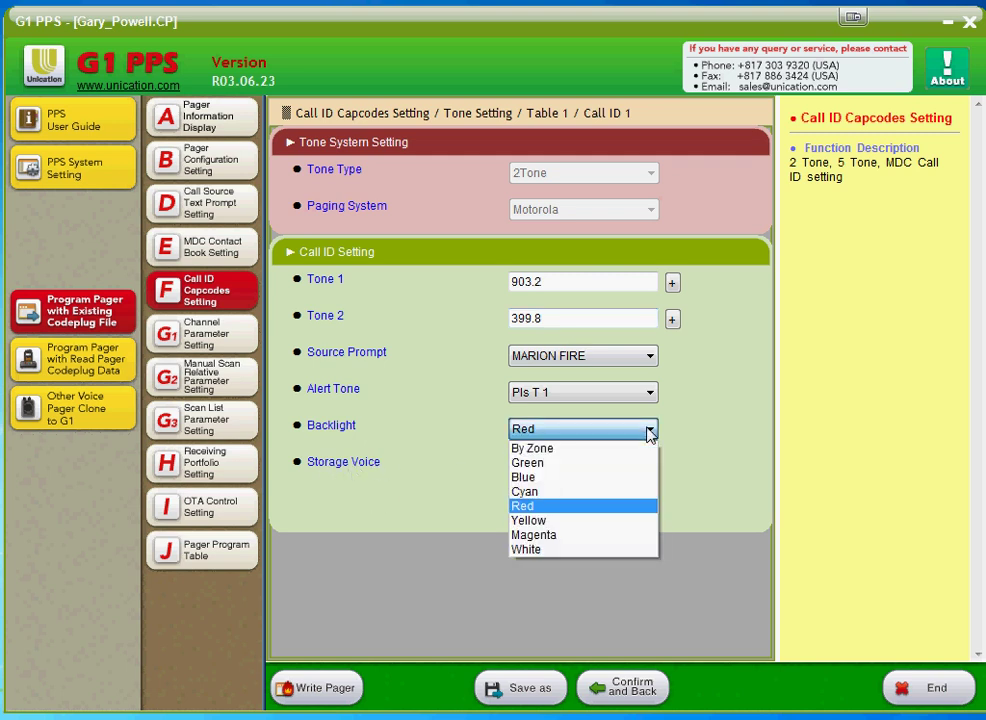
pyautogui.click(649, 424)
pyautogui.click(652, 393)
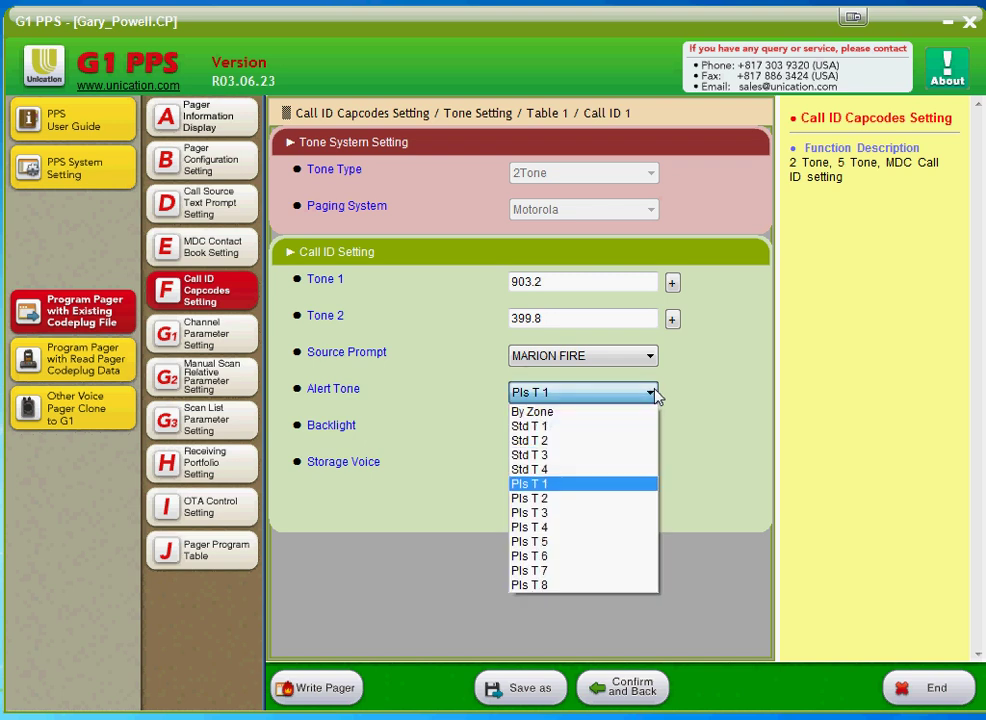
pyautogui.click(654, 393)
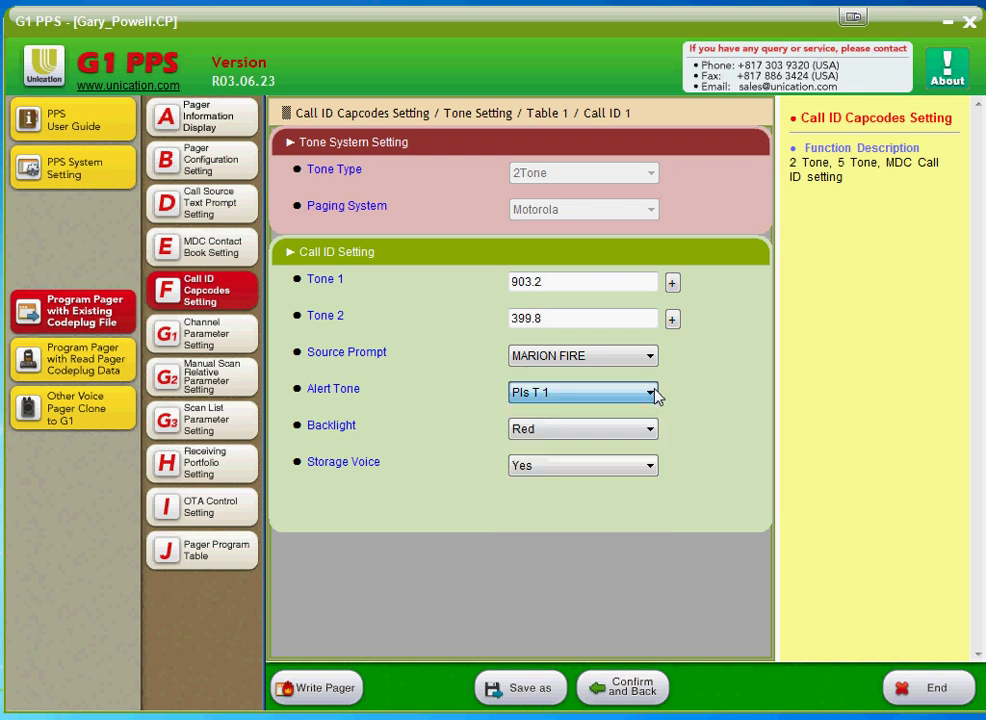
pyautogui.click(628, 690)
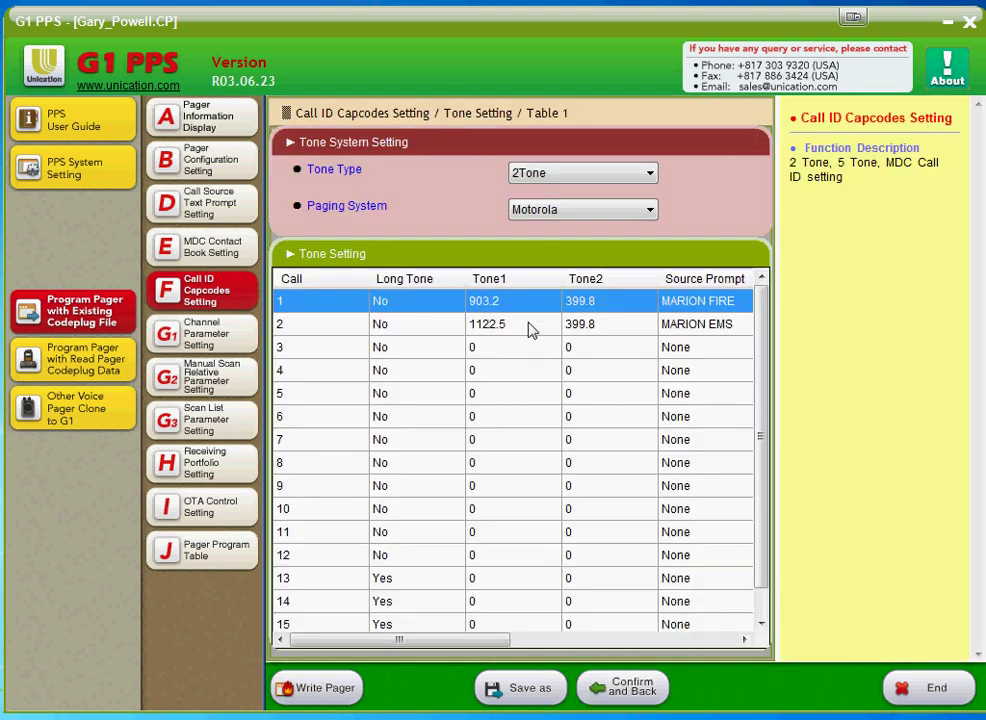
# - Review the Call ID settings of Call 2 in Table 1, including its Source Prompt choices, and return to the Tone Table List
pyautogui.doubleClick(532, 331)
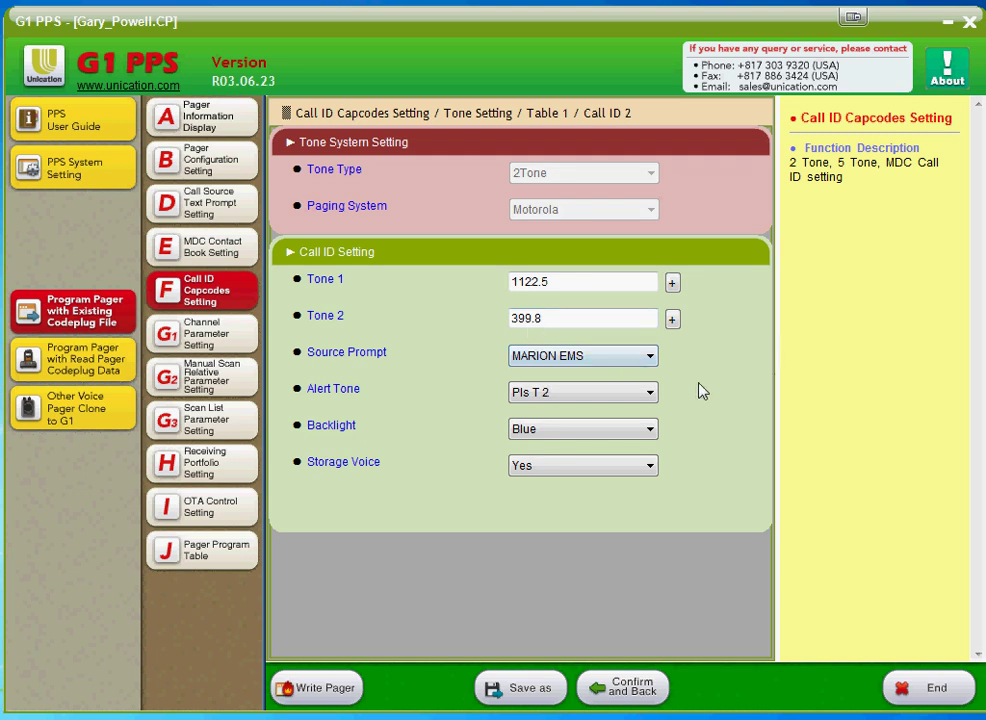
pyautogui.click(647, 364)
pyautogui.click(647, 365)
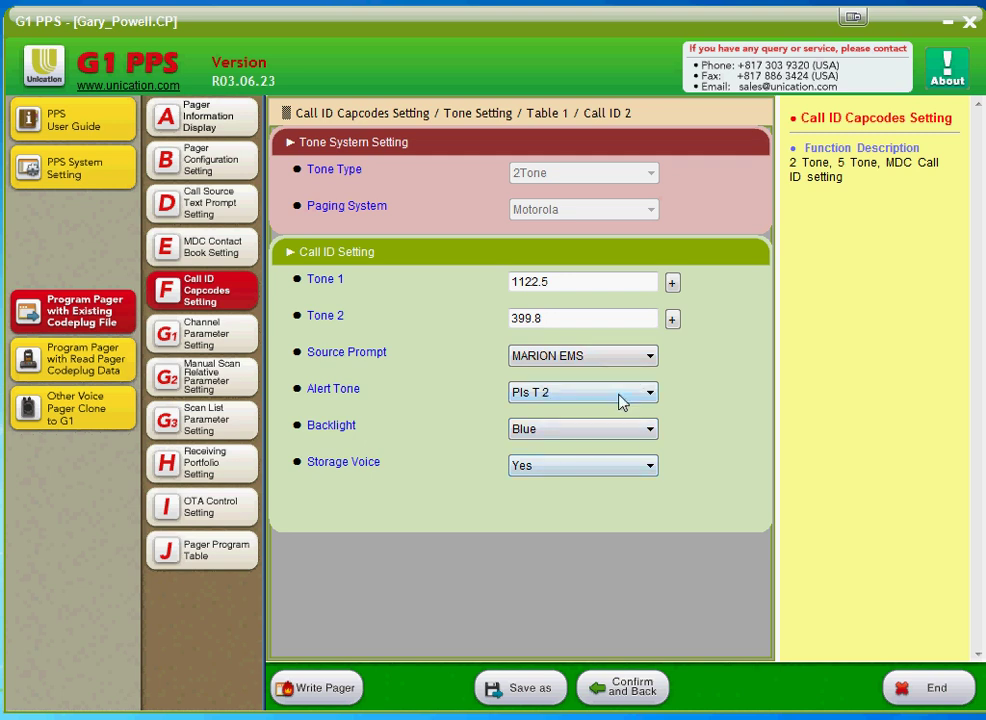
pyautogui.click(624, 697)
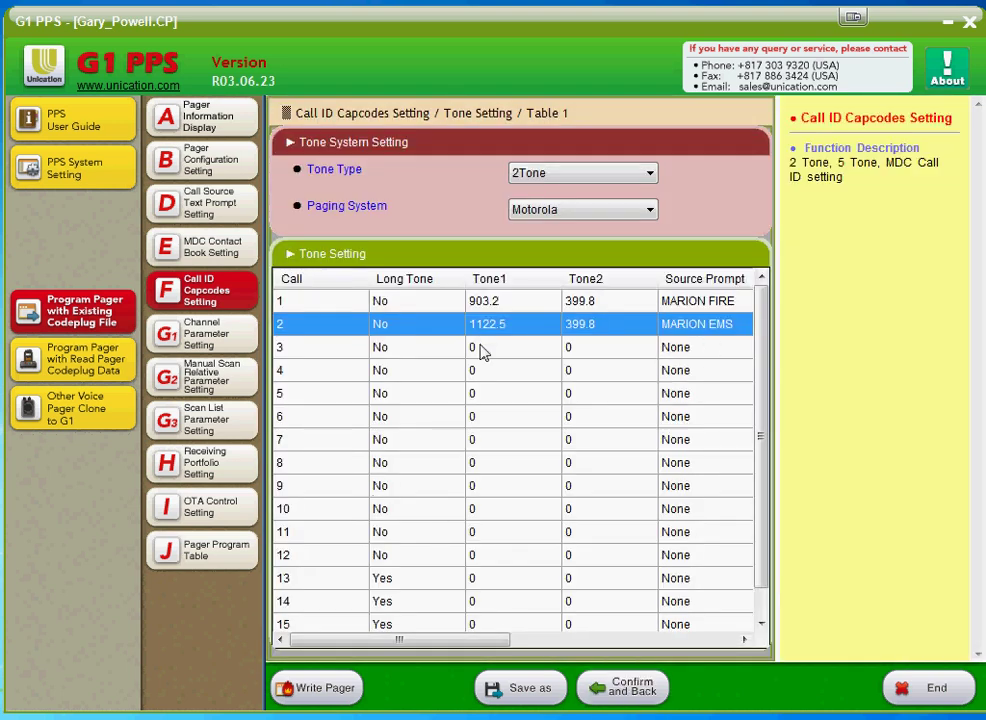
pyautogui.click(624, 690)
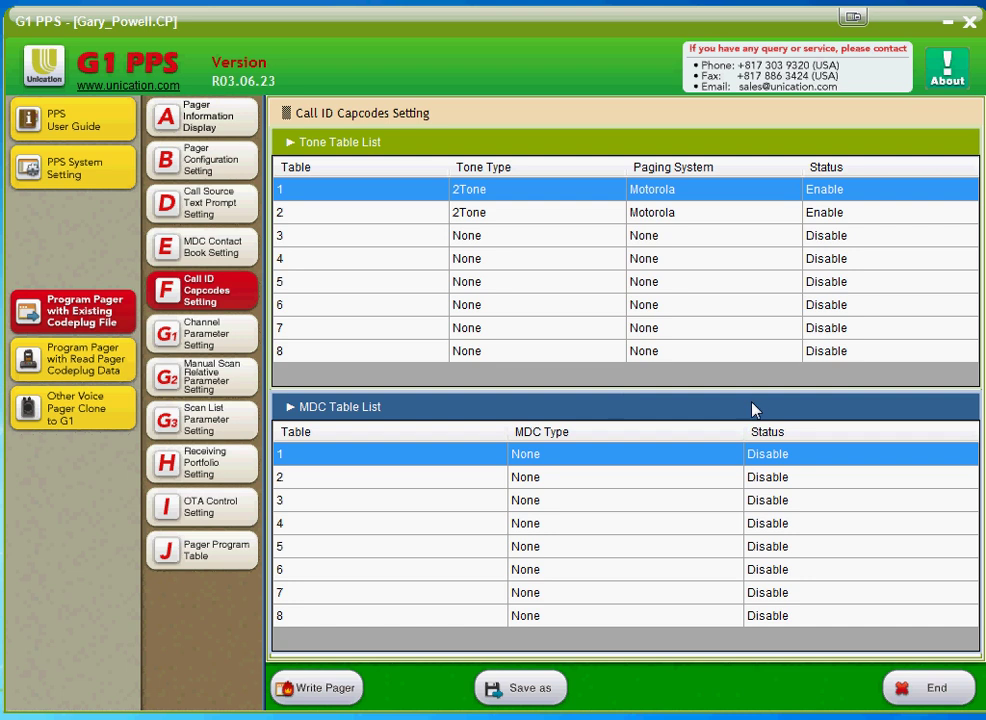
# - Set the MDC Type of MDC Table 1 to MDC, and view the Call ID settings of its first call
pyautogui.doubleClick(510, 466)
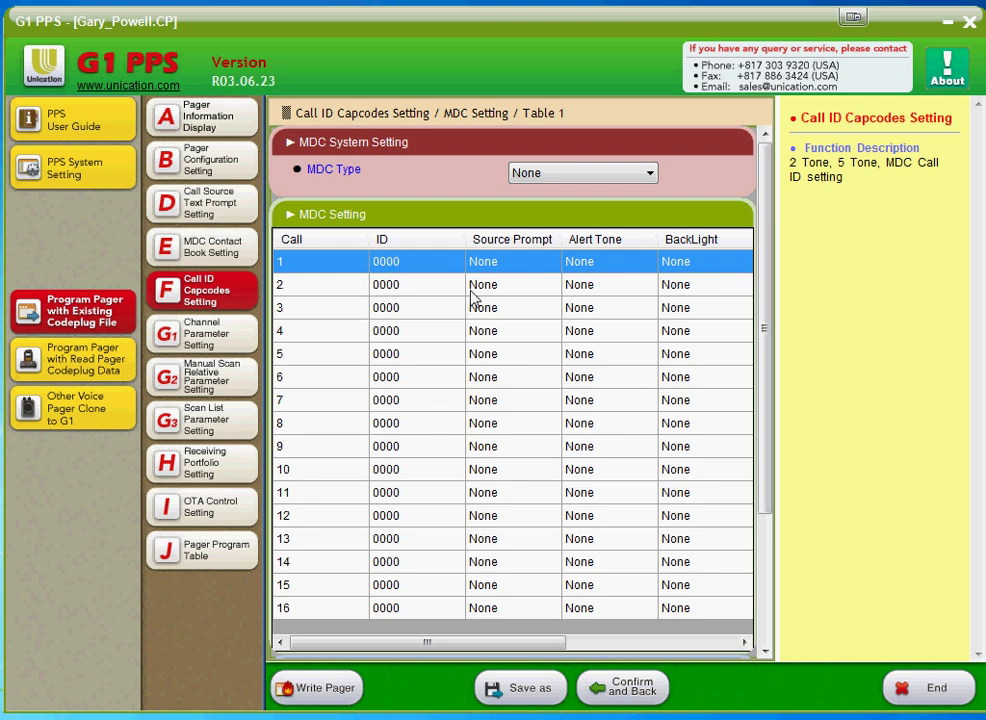
pyautogui.click(575, 176)
pyautogui.click(582, 203)
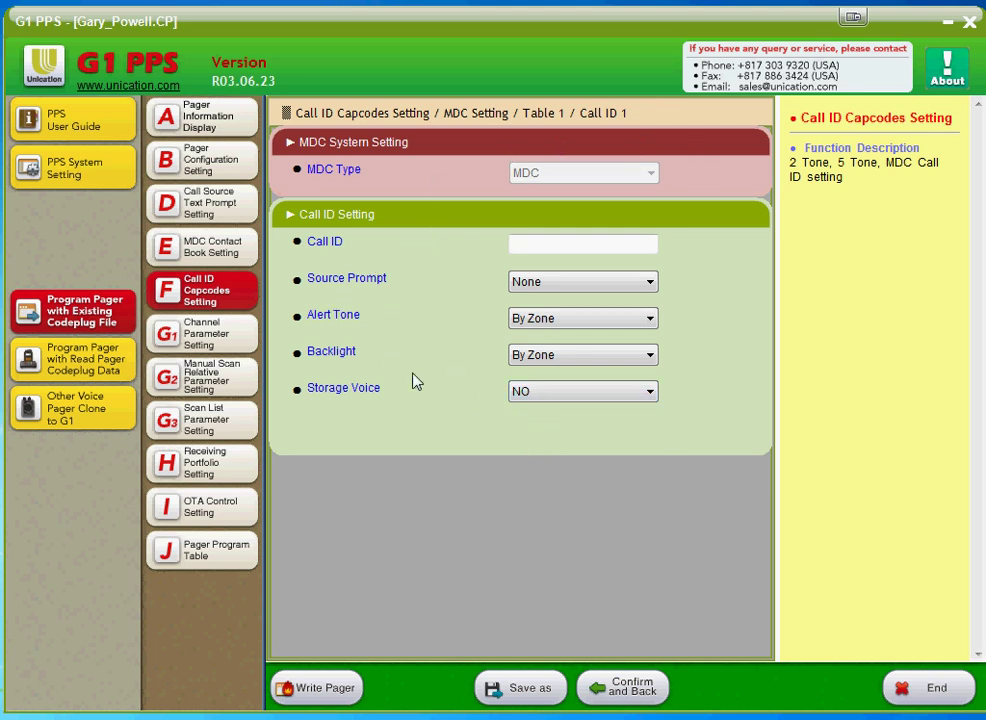
pyautogui.click(622, 692)
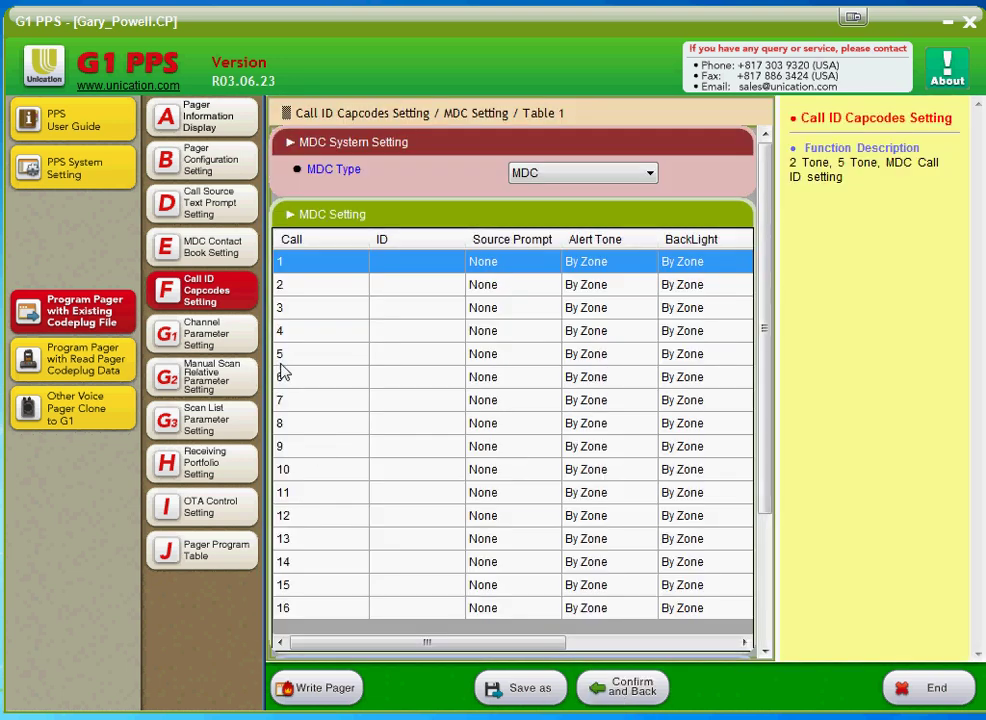
# - Confirm MDC Table 1, review the calls in Tone Table 2, and return to the Tone Table List
pyautogui.click(634, 694)
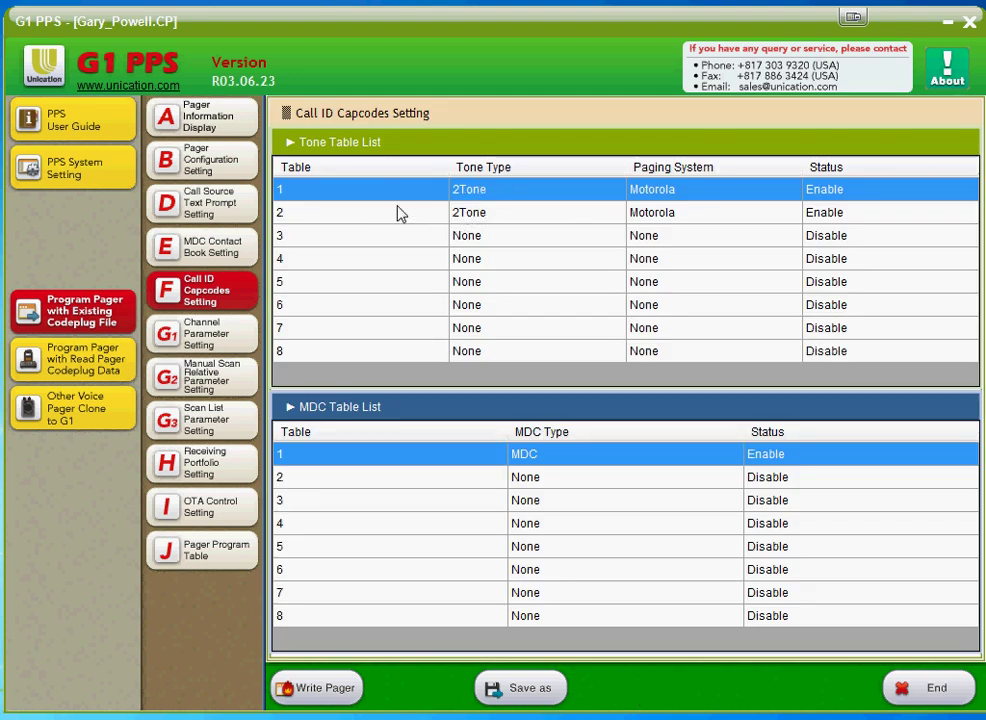
pyautogui.click(545, 222)
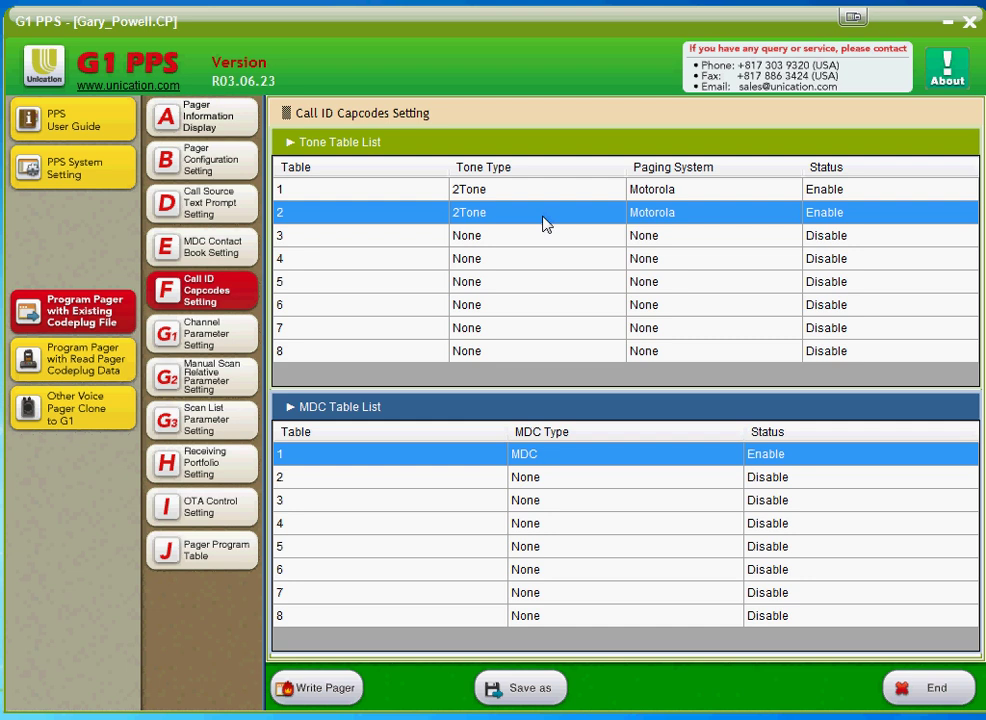
pyautogui.doubleClick(545, 222)
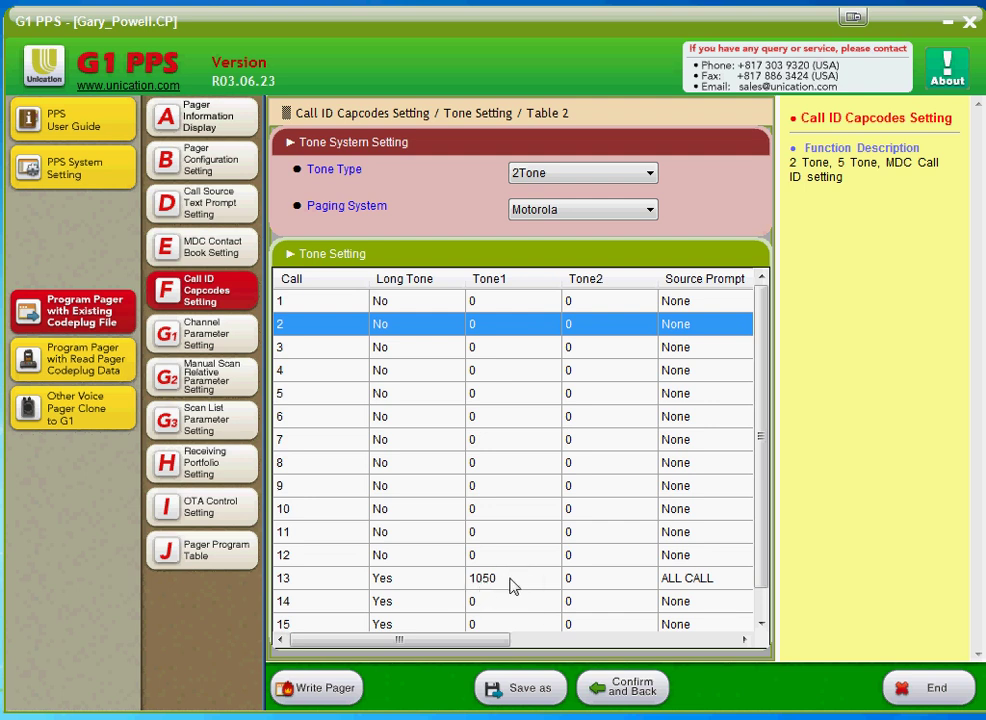
pyautogui.click(614, 692)
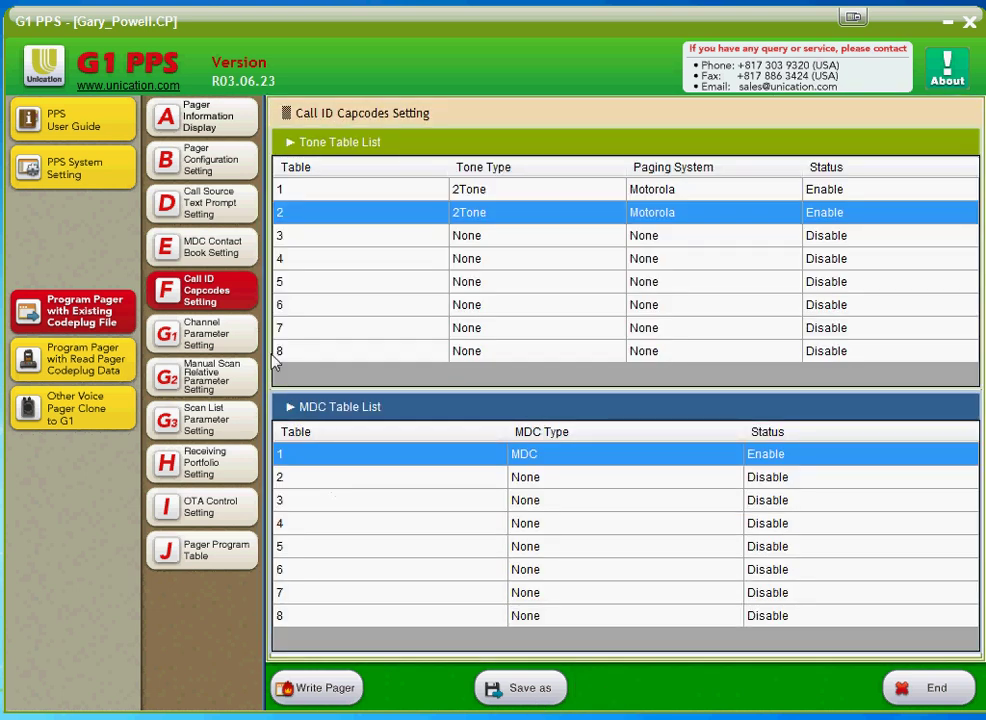
# - Review the Channel List in the channel parameter settings, from MARION FIRE through MARINE 23A
pyautogui.click(190, 333)
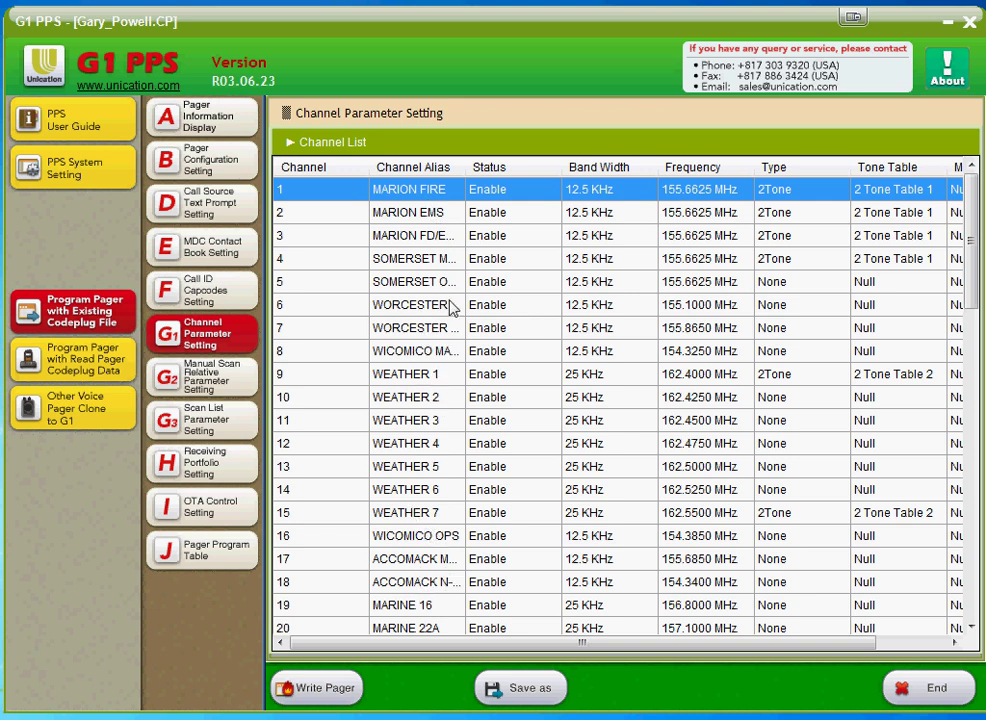
pyautogui.click(432, 608)
pyautogui.click(435, 626)
pyautogui.scroll(-1, 437, 627)
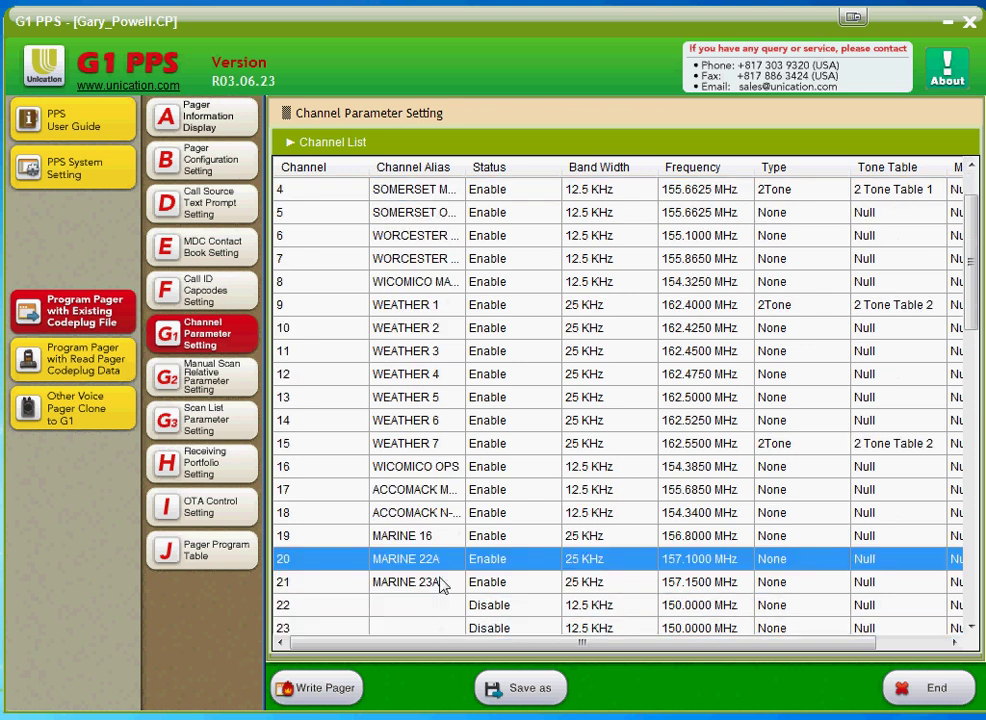
pyautogui.click(440, 584)
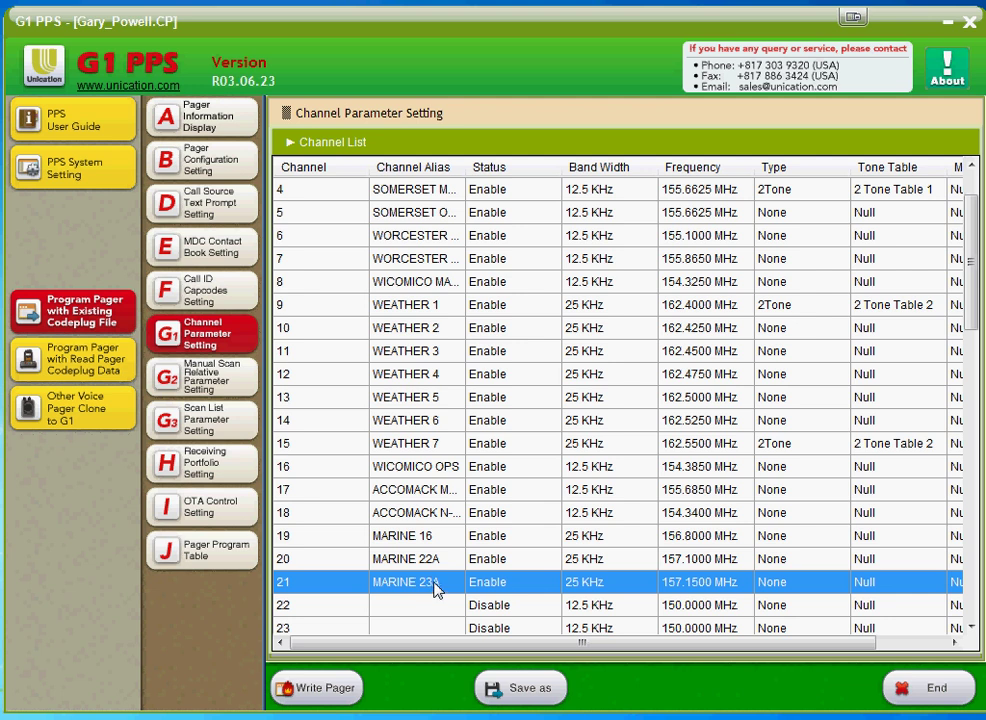
pyautogui.scroll(1, 438, 588)
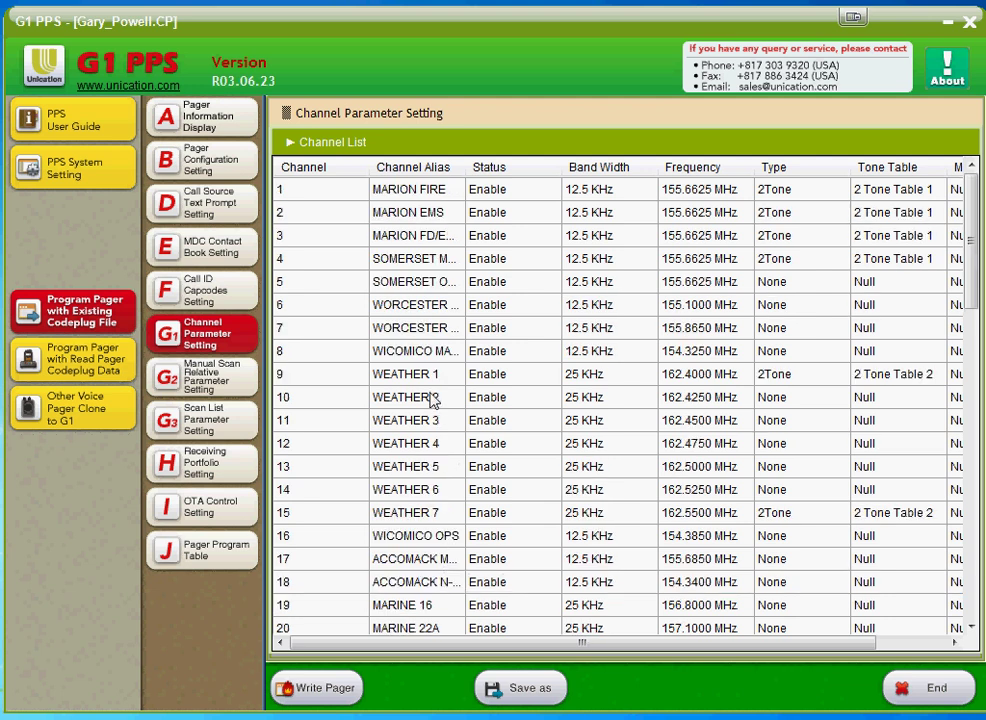
# - Open Channel 1, MARION FIRE, keep its Channel Bandwidth at 12.5 KHz, and set its Squelch Type to CSQ
pyautogui.doubleClick(416, 199)
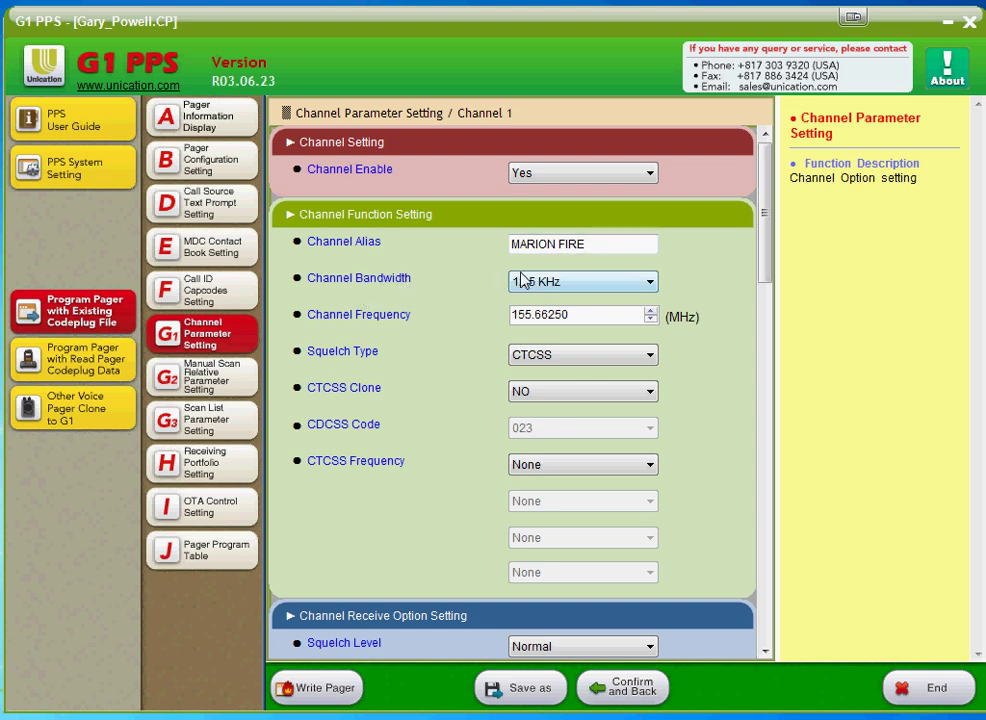
pyautogui.click(649, 285)
pyautogui.click(630, 320)
pyautogui.click(650, 287)
pyautogui.click(634, 303)
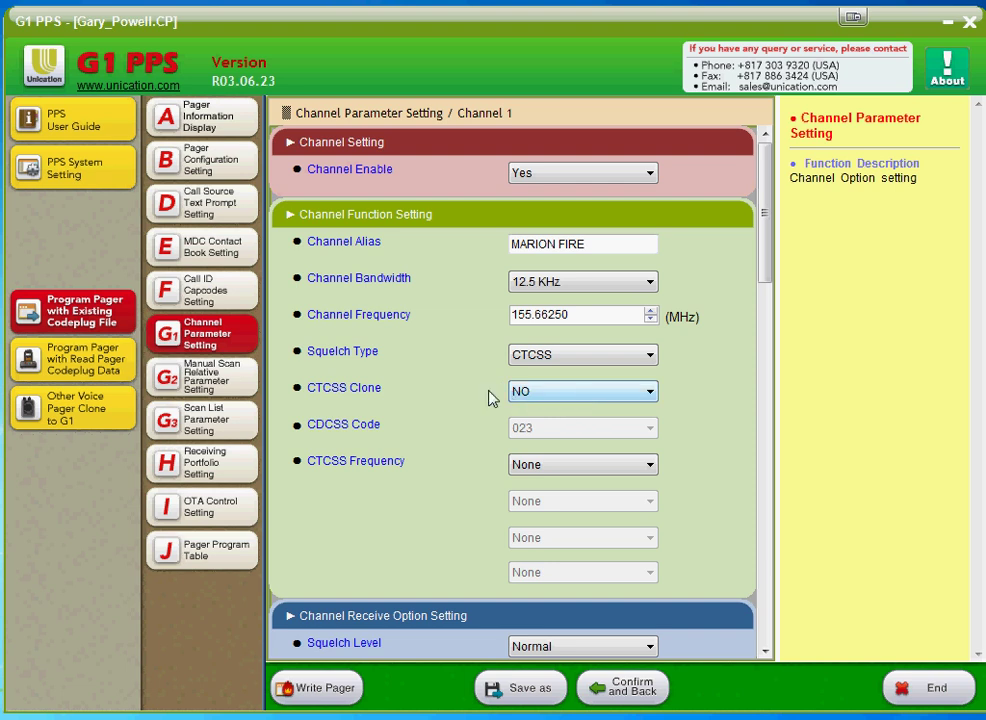
pyautogui.click(572, 356)
pyautogui.click(586, 374)
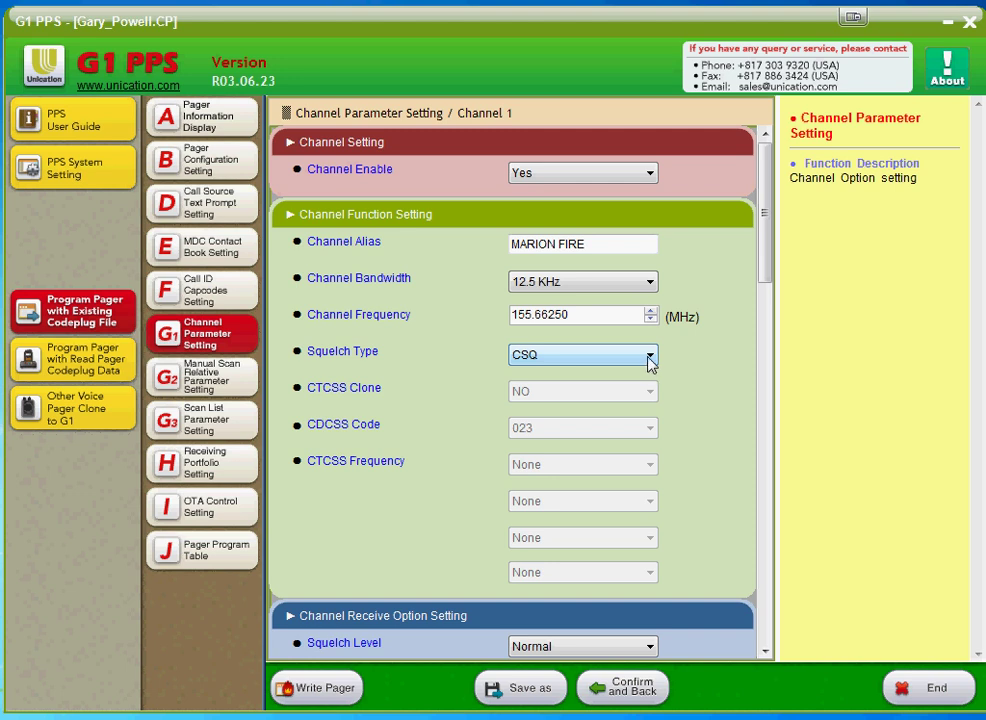
# - Switch Channel 1's Squelch Type to CTCSS, view the CTCSS Frequency choices, and restore the type to CSQ
pyautogui.click(654, 360)
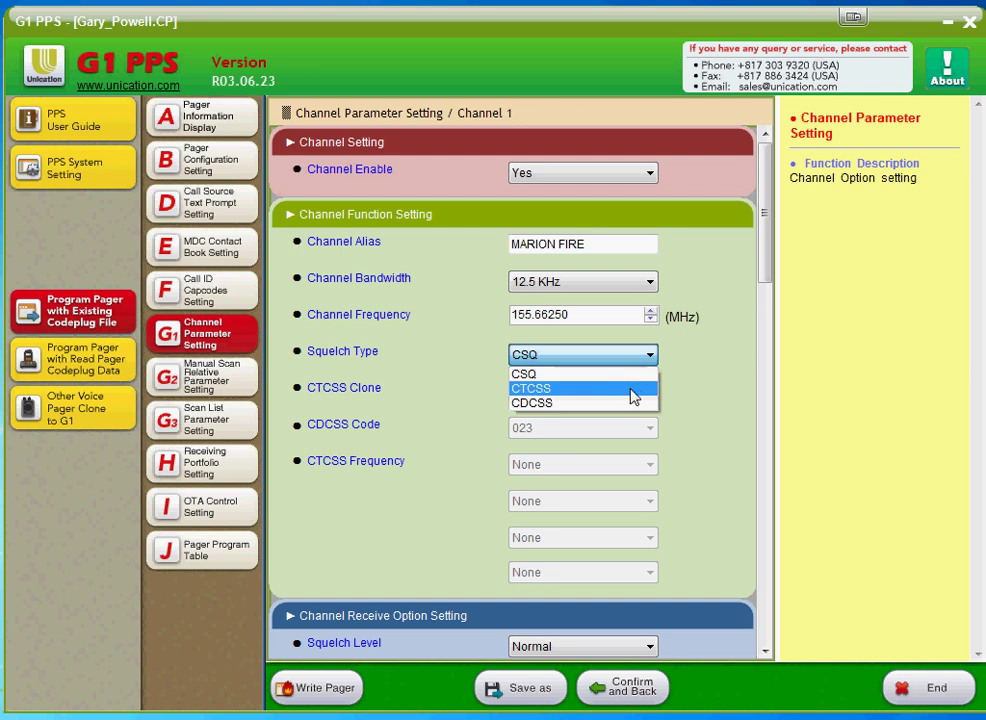
pyautogui.click(630, 385)
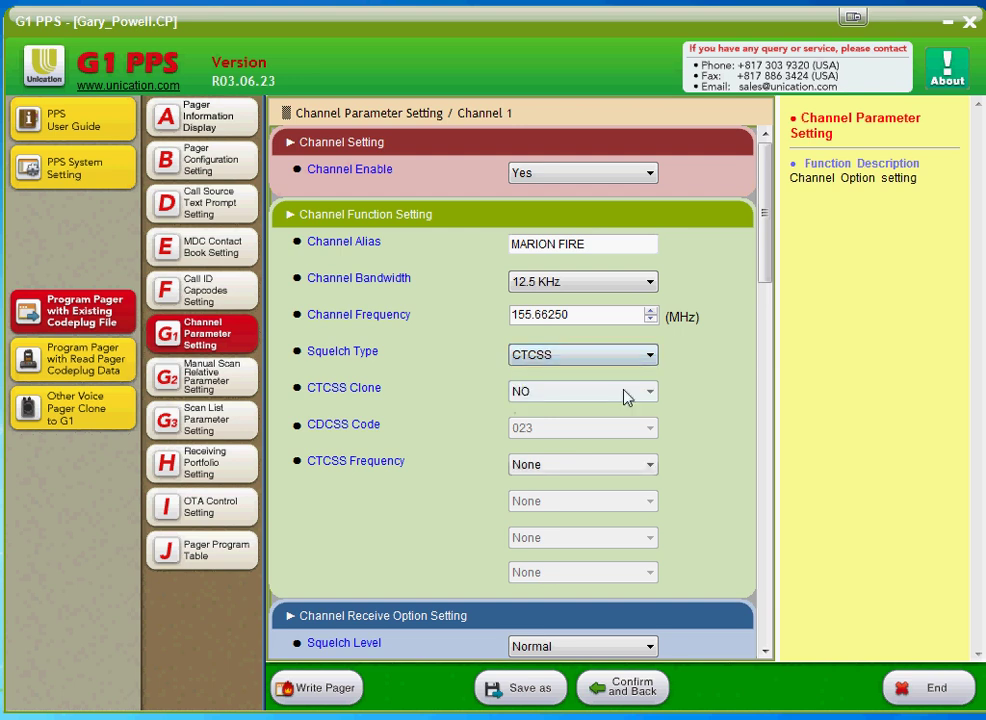
pyautogui.click(585, 468)
pyautogui.moveTo(648, 546); pyautogui.dragTo(656, 678)
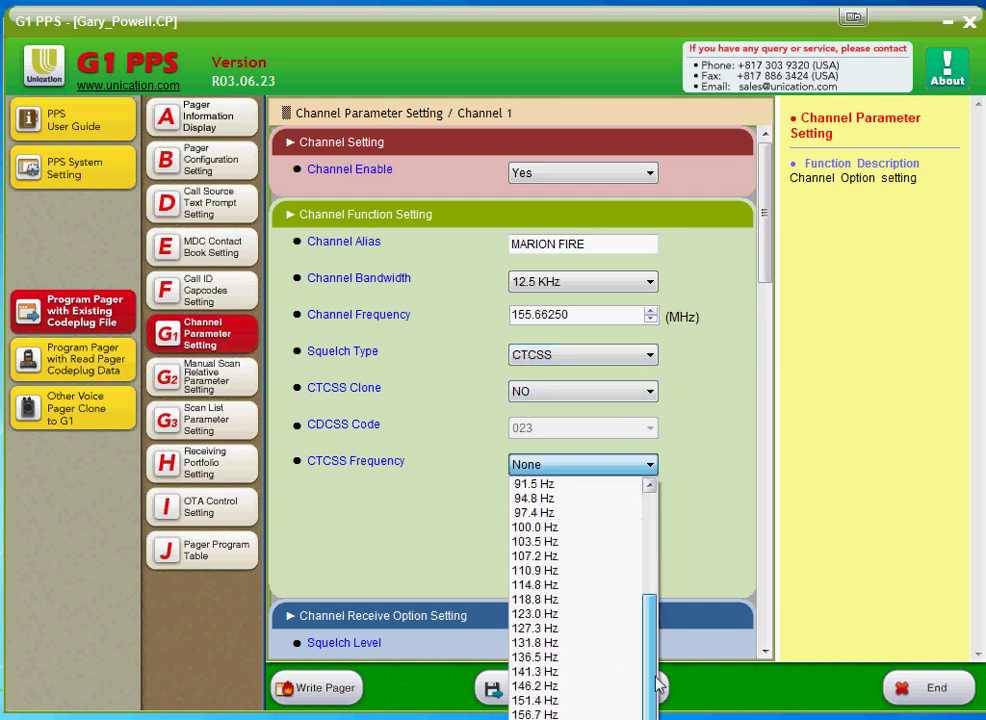
pyautogui.click(711, 508)
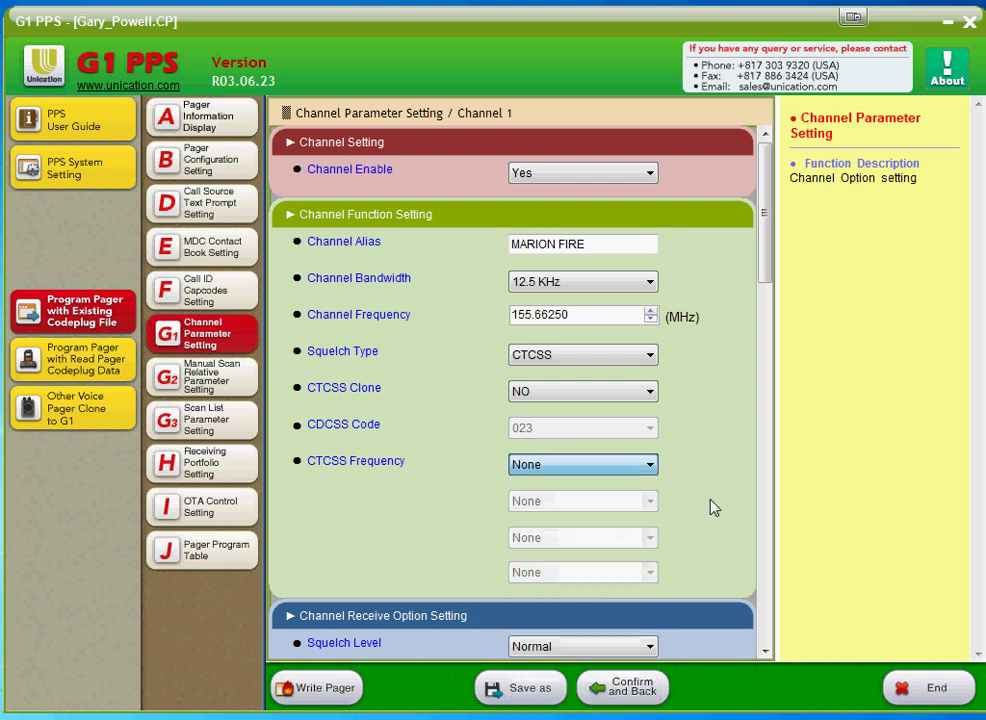
pyautogui.click(649, 355)
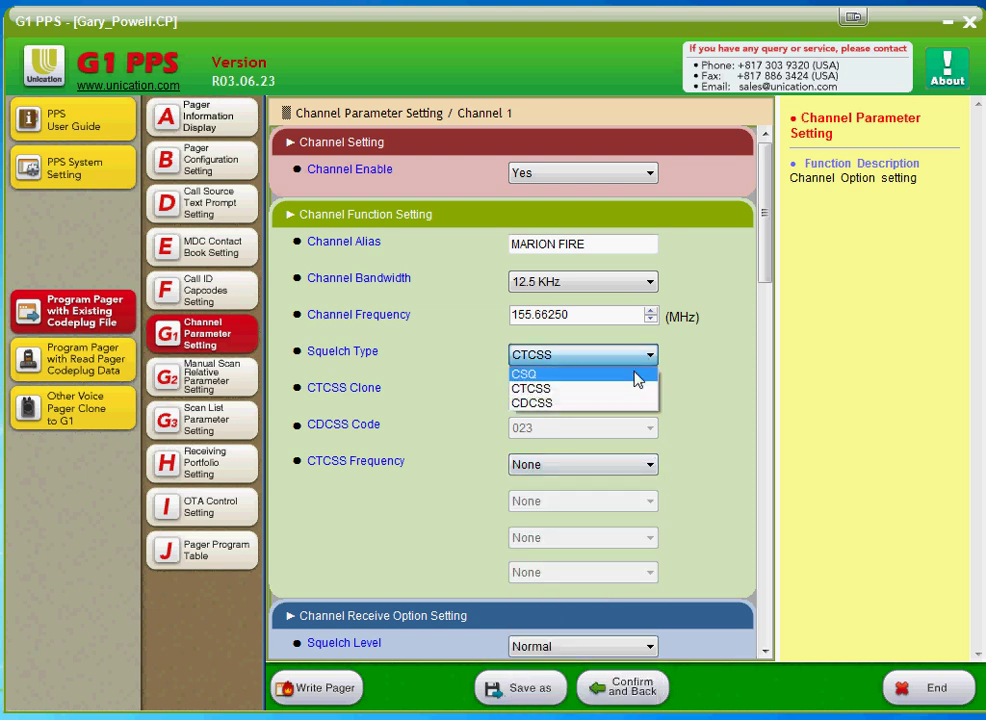
pyautogui.click(638, 376)
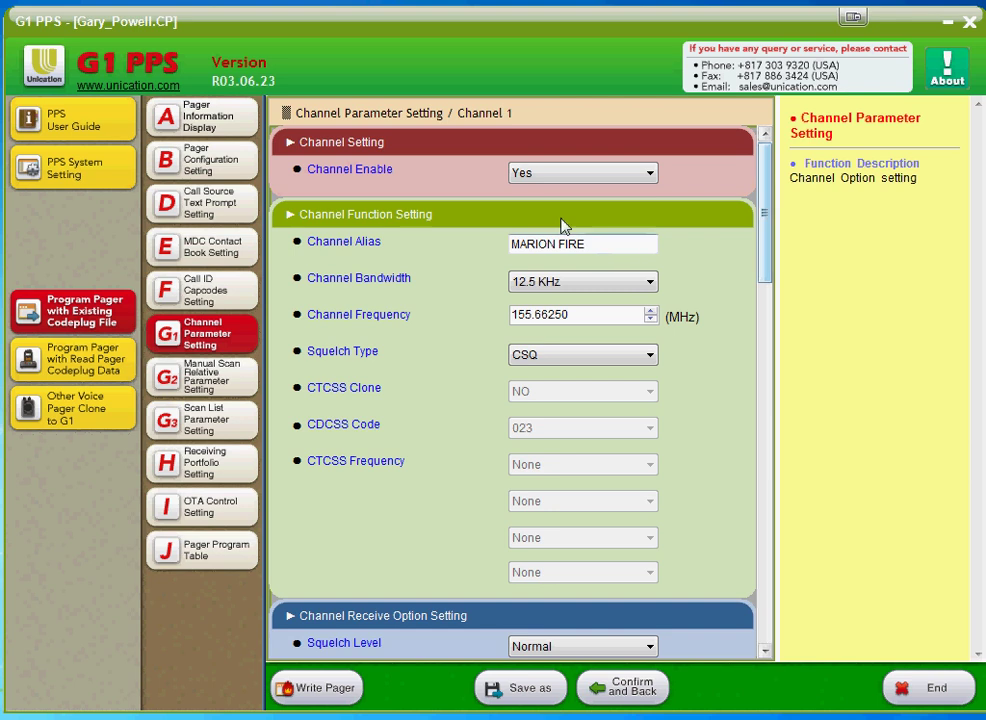
# - Review Channel 1's alias, receive options, signaling tone calls and MDC signaling settings, and confirm the channel
pyautogui.moveTo(616, 249); pyautogui.dragTo(489, 264)
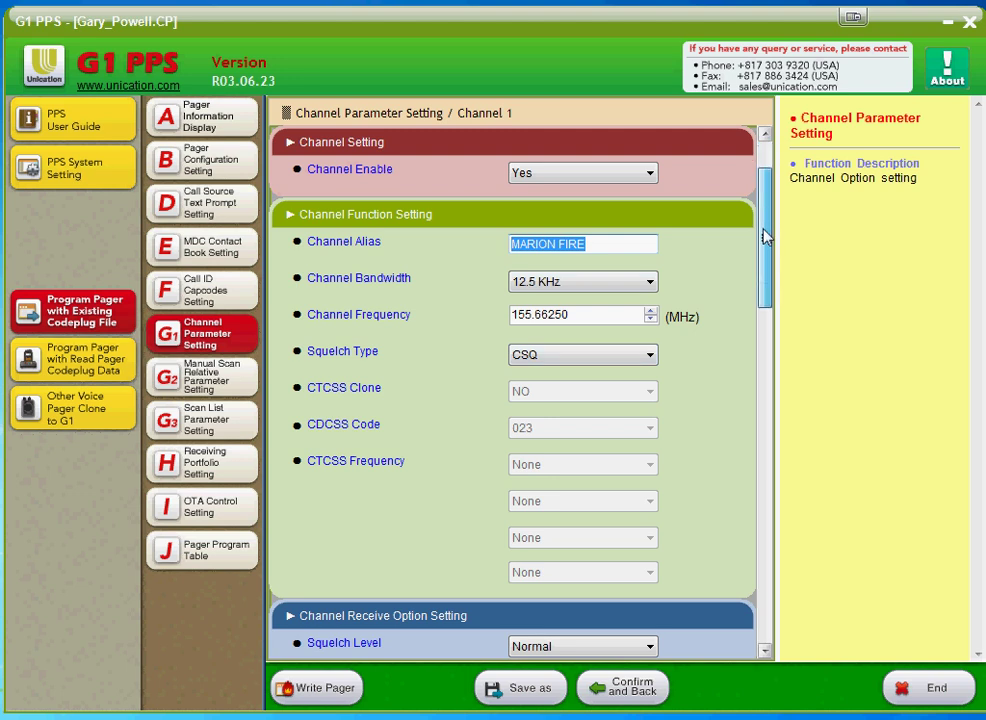
pyautogui.scroll(-3, 766, 245)
pyautogui.scroll(-5, 760, 300)
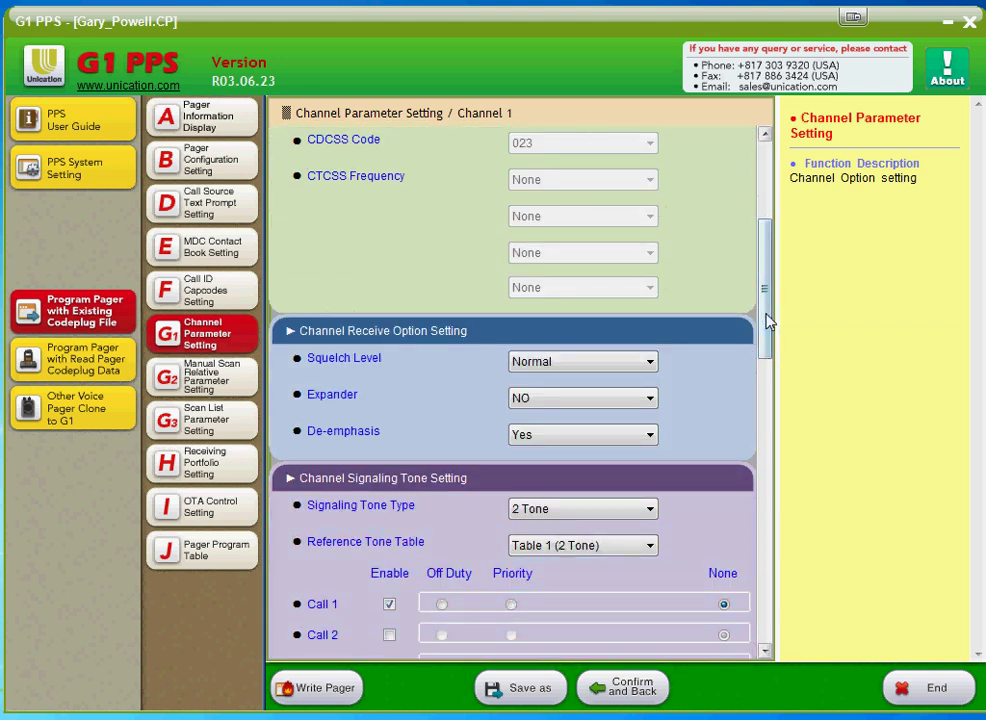
pyautogui.scroll(-3, 766, 340)
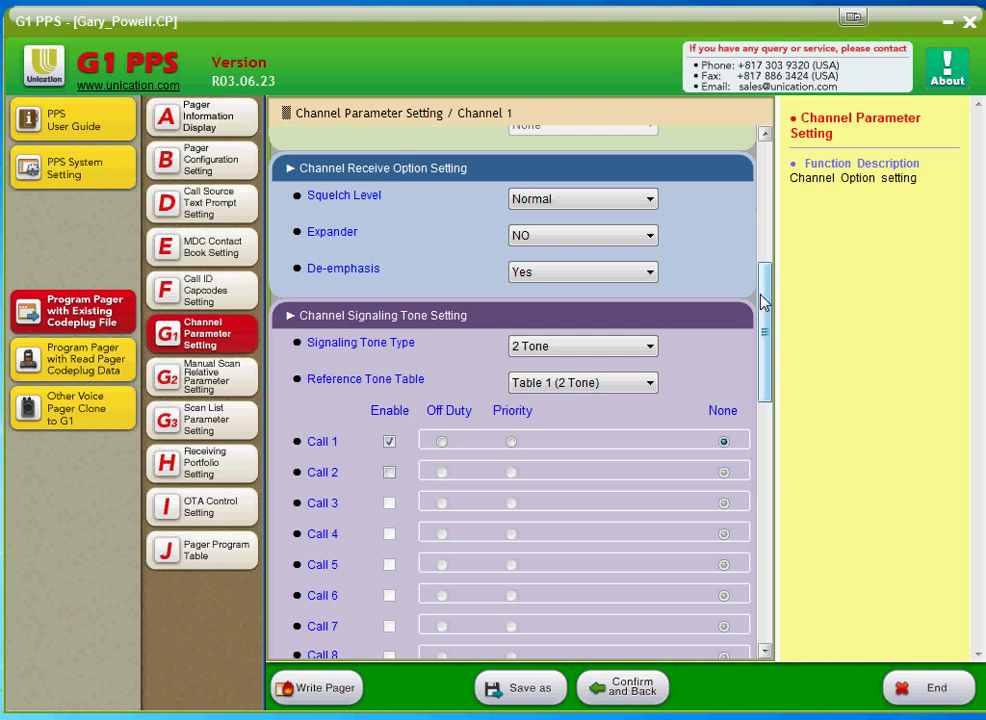
pyautogui.moveTo(764, 302); pyautogui.dragTo(757, 341)
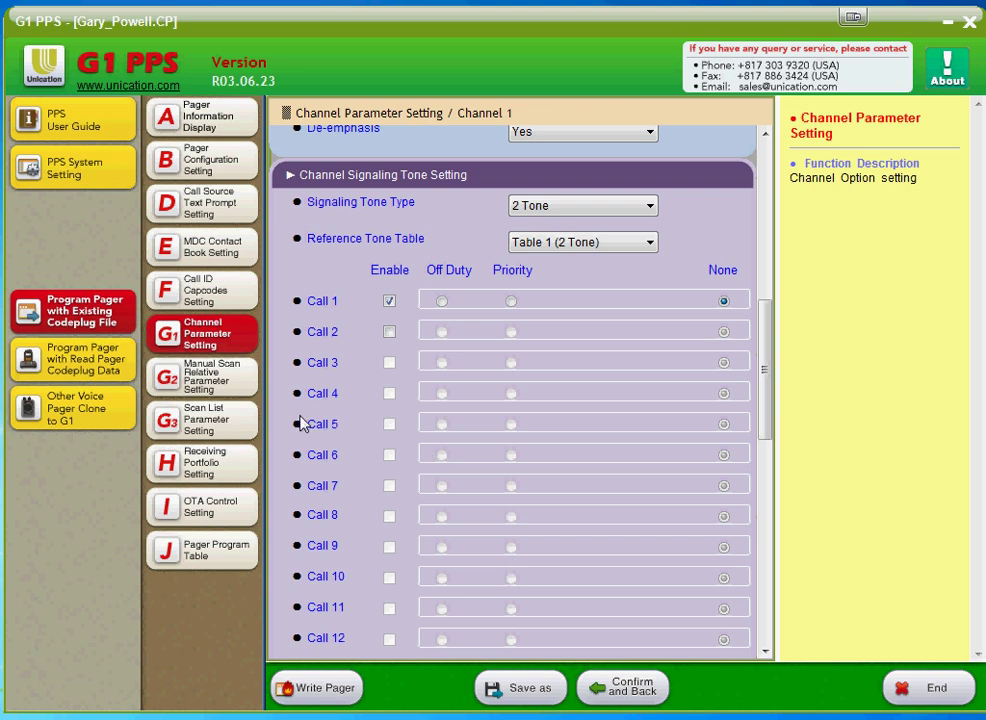
pyautogui.moveTo(768, 374); pyautogui.dragTo(773, 550)
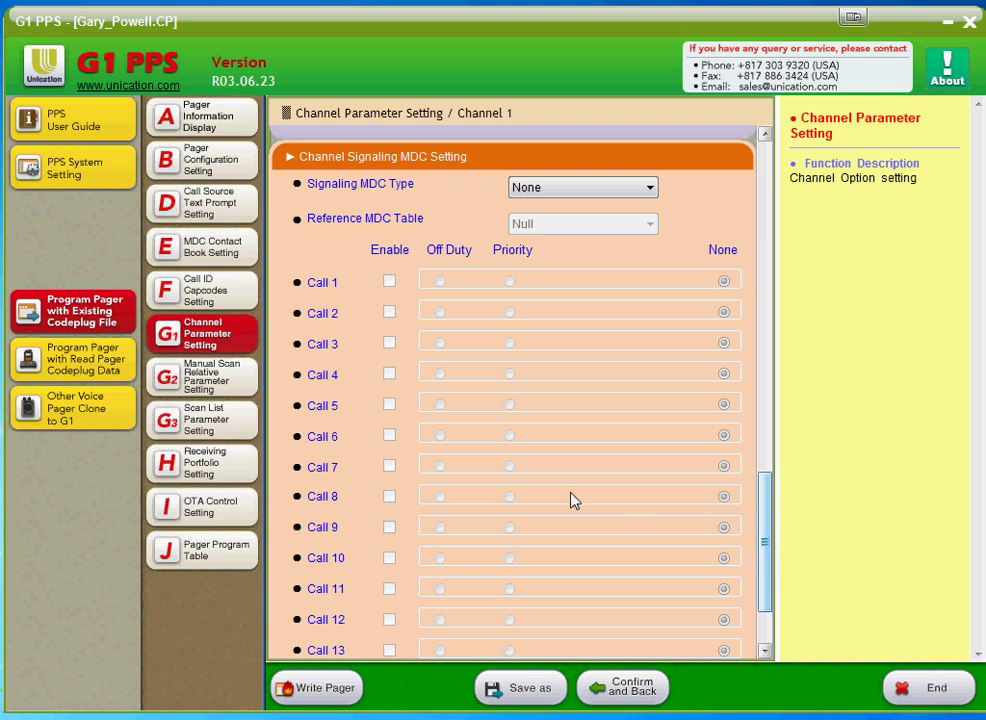
pyautogui.click(617, 690)
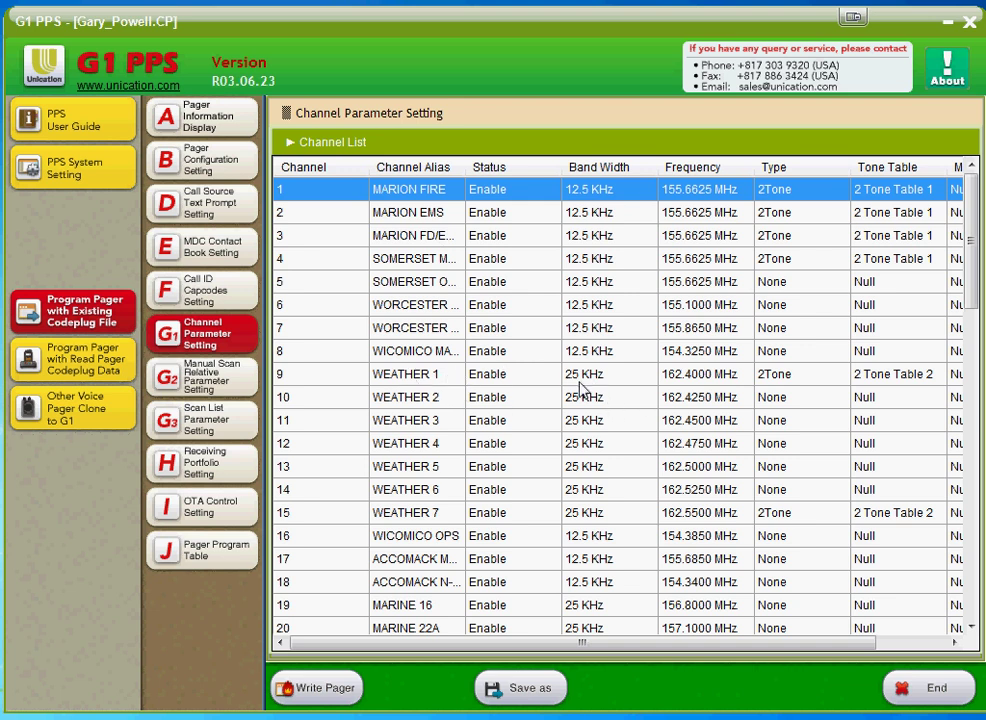
# - Compare the bandwidth, frequency and tone table entries of the enabled channels, including WEATHER 7
pyautogui.click(534, 520)
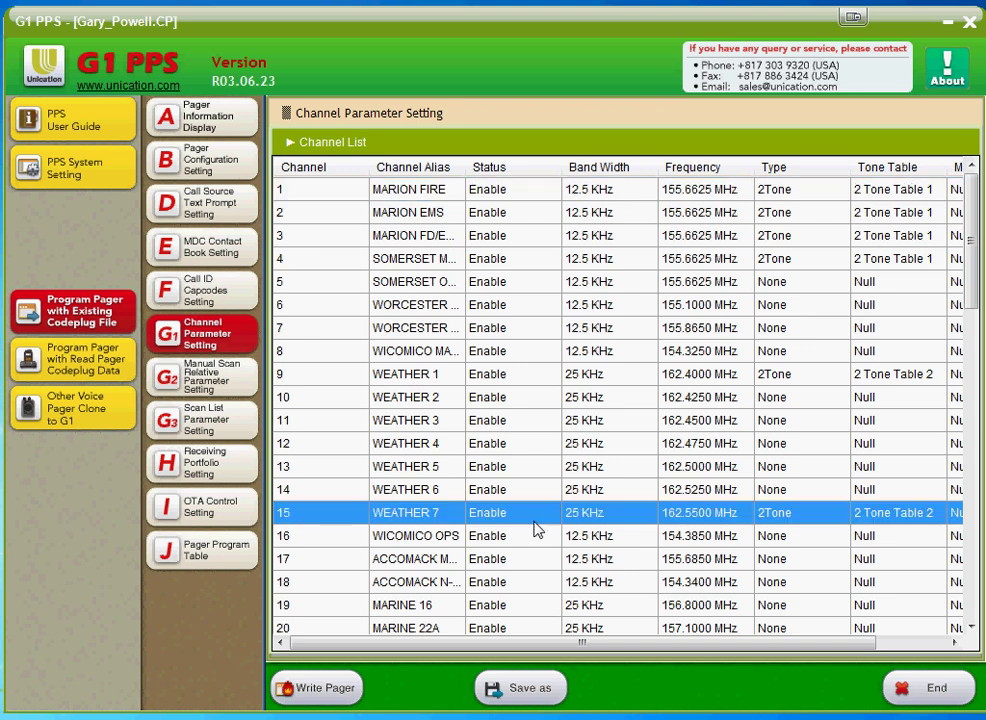
pyautogui.scroll(-1, 534, 530)
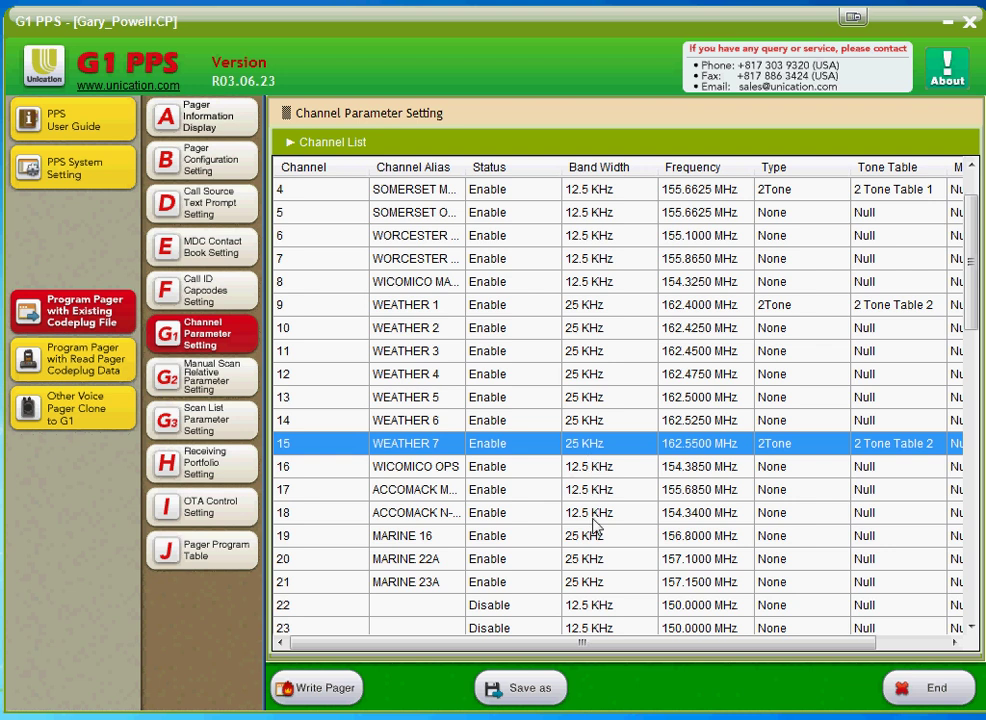
pyautogui.scroll(1, 594, 524)
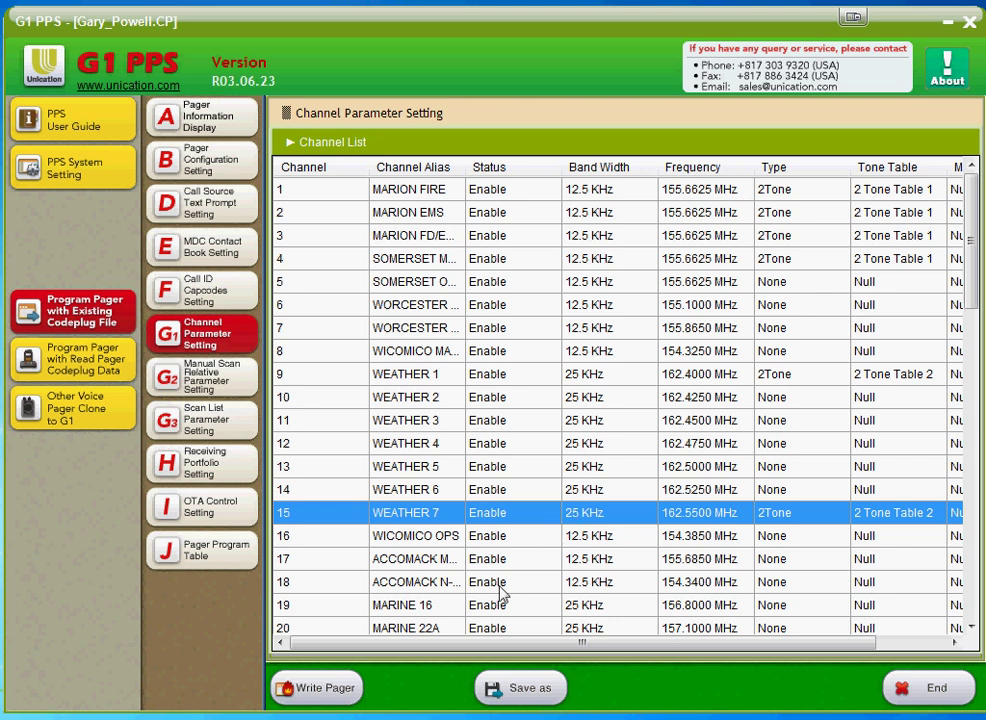
pyautogui.scroll(-2, 568, 568)
pyautogui.scroll(2, 563, 570)
# - Open Manual Scan 1 in the manual scan settings and set Manual Scan Enable to Yes
pyautogui.click(210, 375)
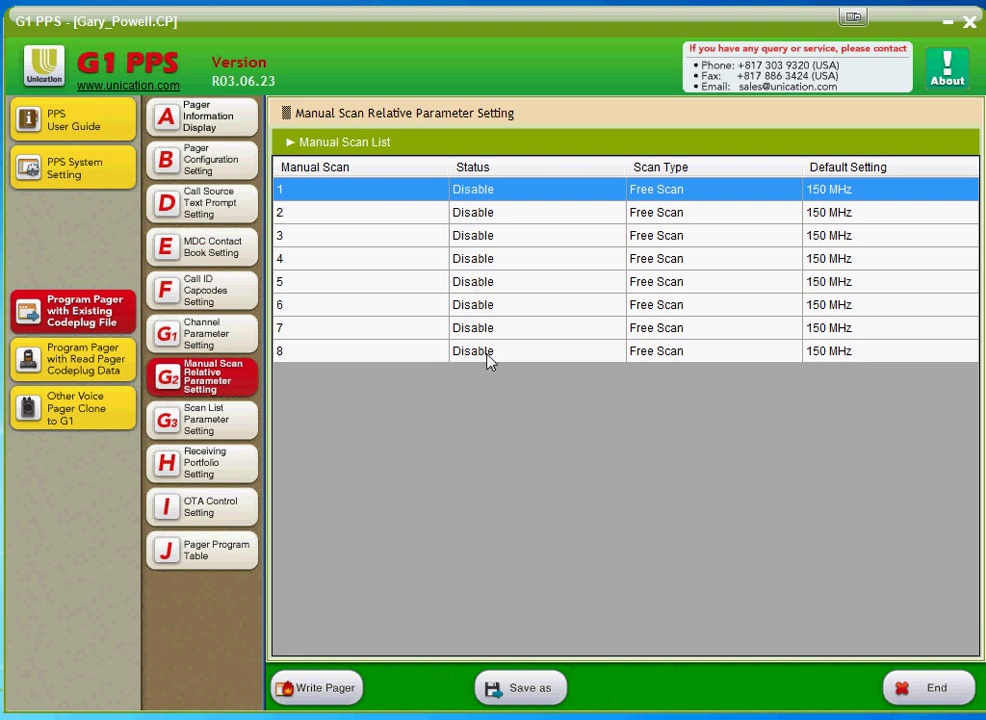
pyautogui.doubleClick(412, 196)
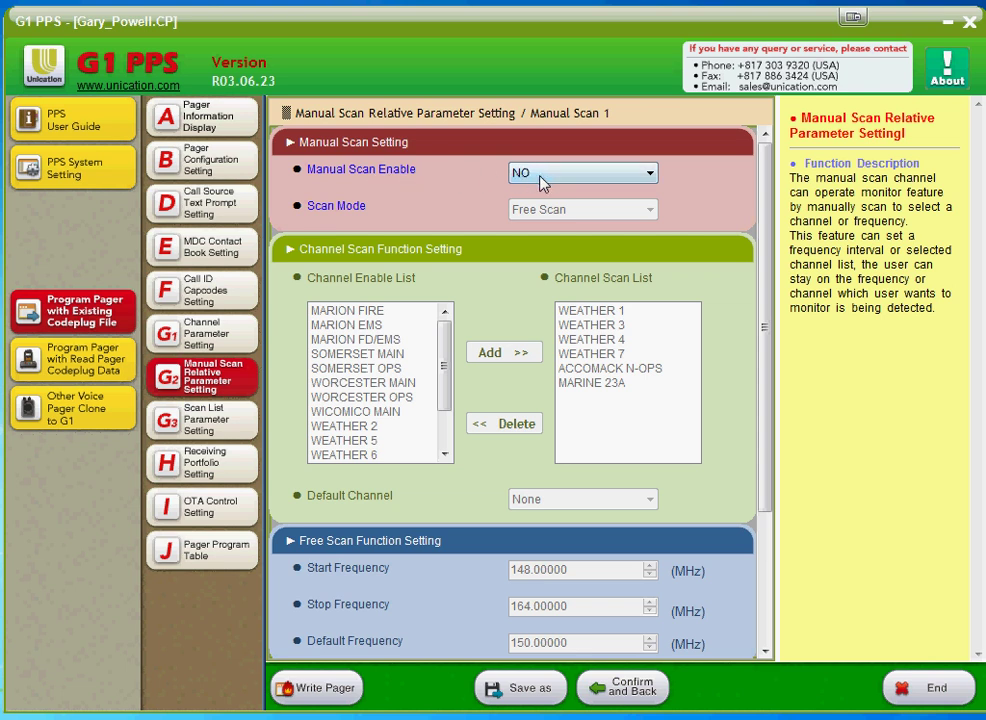
pyautogui.click(568, 180)
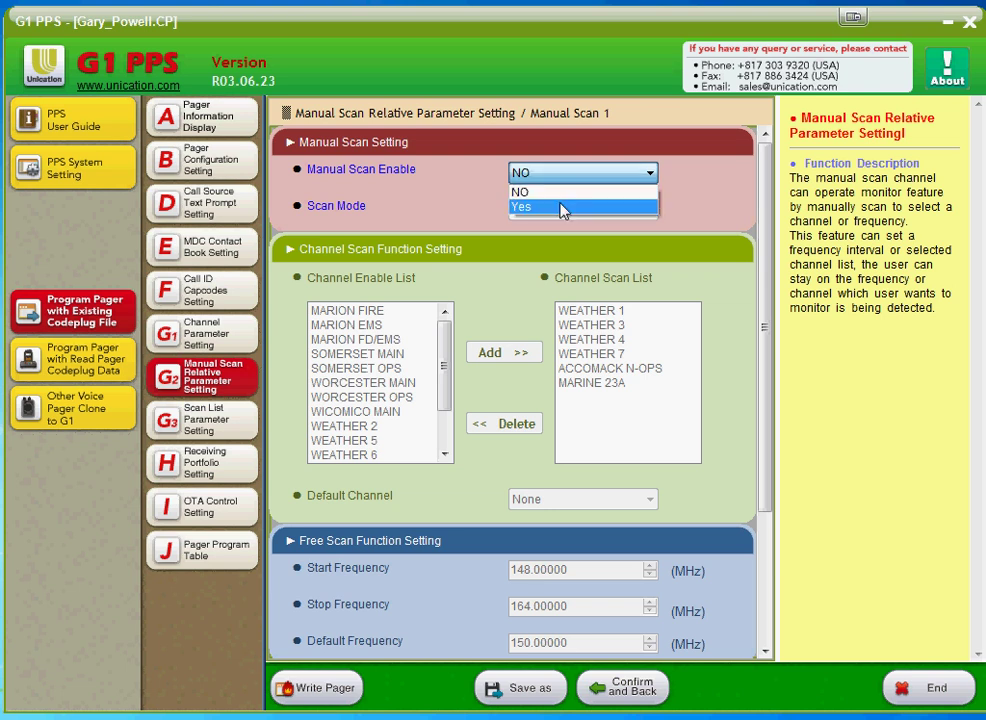
pyautogui.click(562, 208)
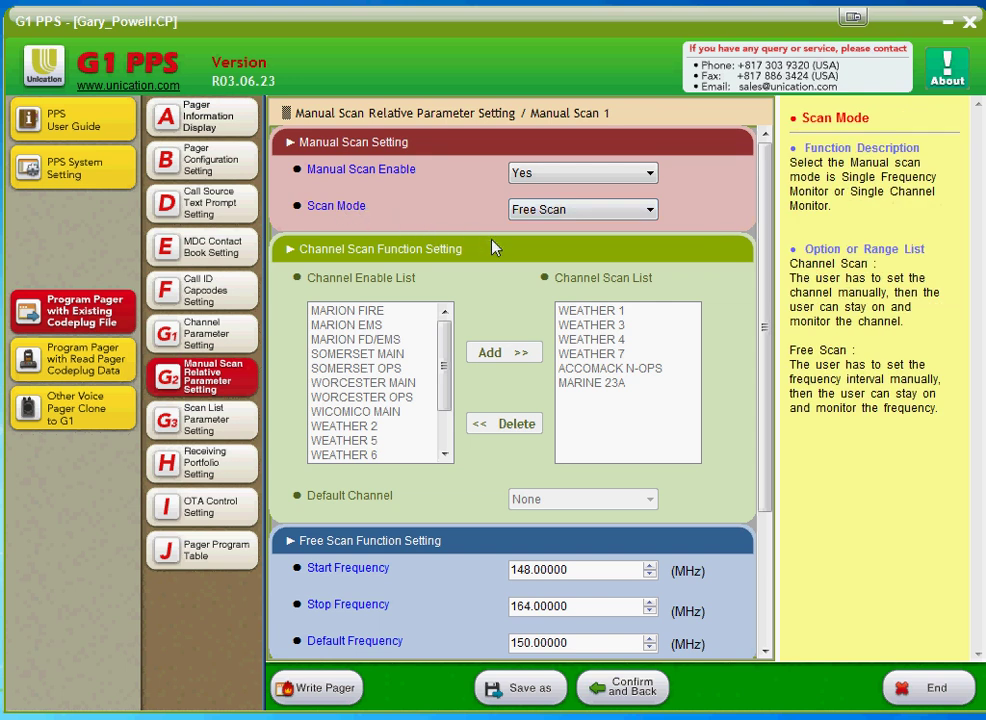
# - Set Manual Scan 1's Scan Mode to Channel Scan and check its channel lists
pyautogui.click(590, 209)
pyautogui.click(598, 226)
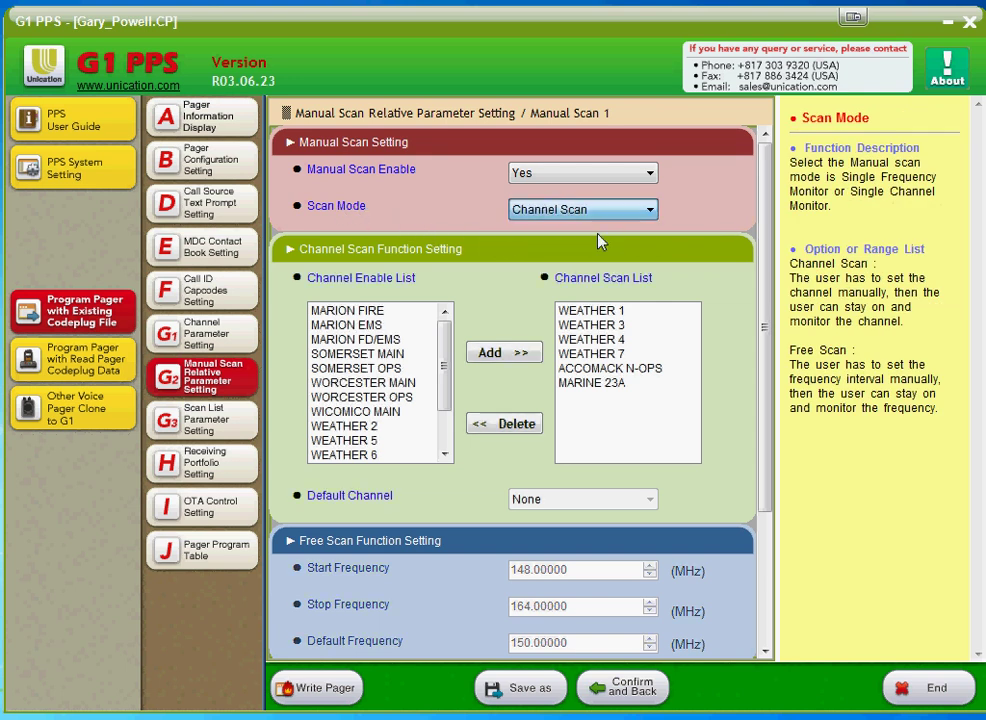
pyautogui.click(640, 212)
pyautogui.click(703, 207)
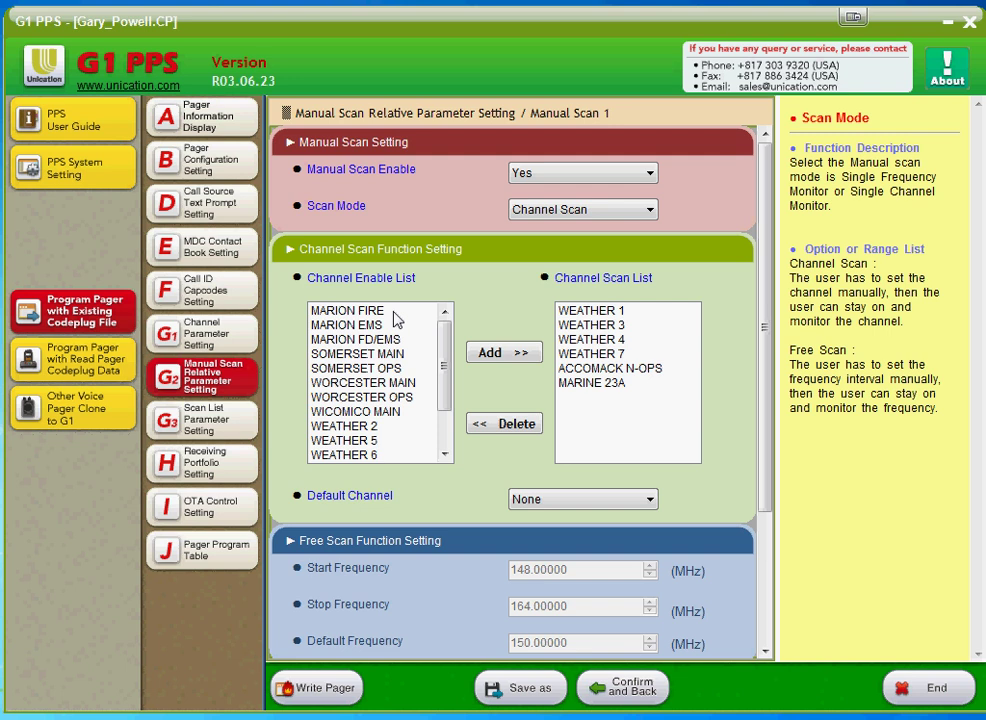
# - Set Manual Scan 1's Scan Mode to Free Scan and review its start, stop and default frequency settings
pyautogui.click(625, 213)
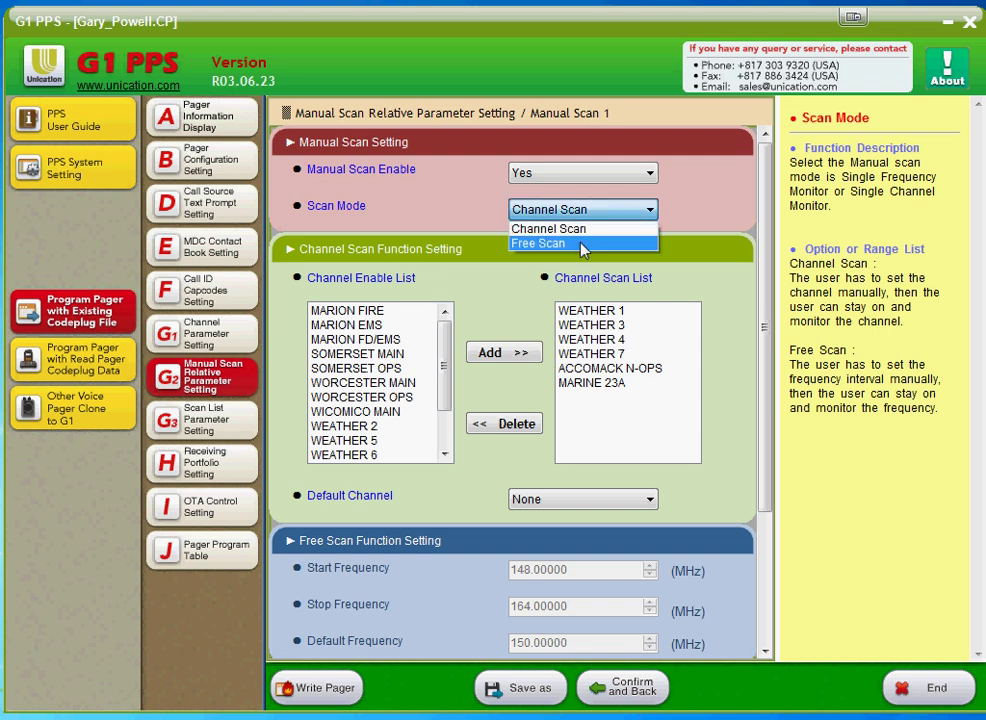
pyautogui.click(585, 245)
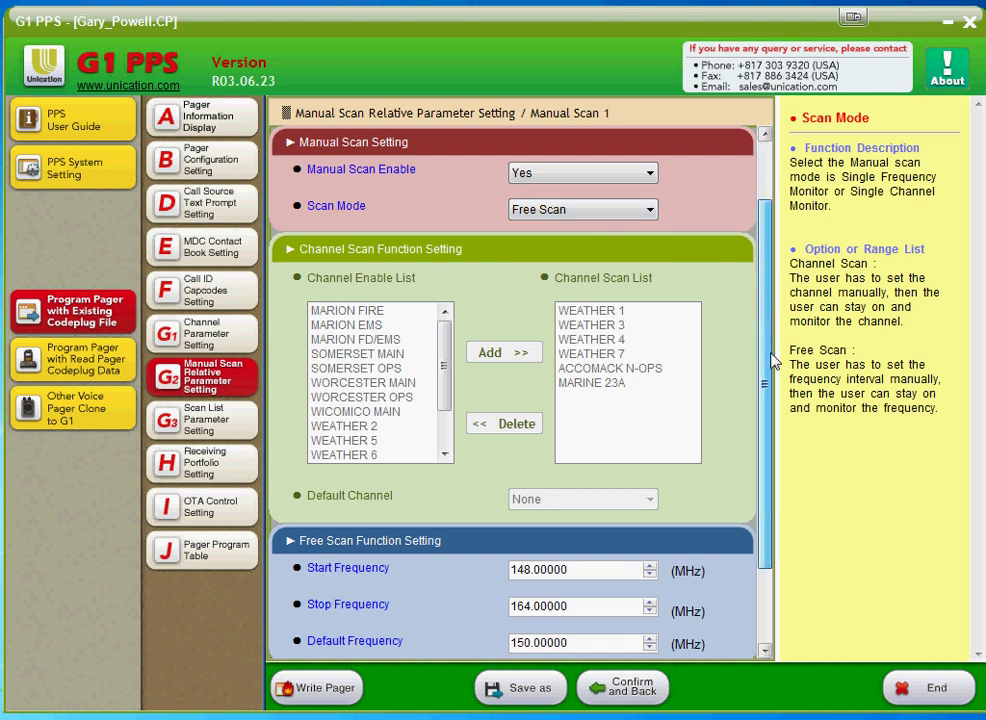
pyautogui.scroll(-2, 737, 467)
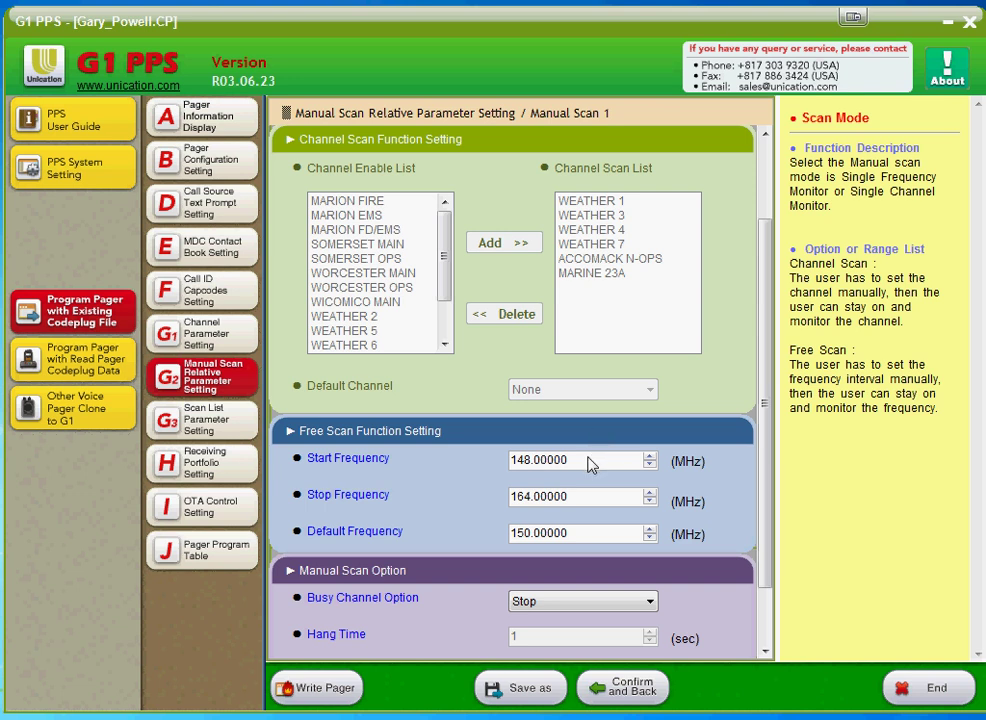
# - Set Manual Scan 1's free scan Start Frequency to 154.00 MHz, Stop Frequency to 156.0 MHz and Default Frequency to 155.0 MHz
pyautogui.moveTo(566, 460); pyautogui.dragTo(429, 473)
pyautogui.write('154.00')
pyautogui.press('Tab')
pyautogui.write('156.0')
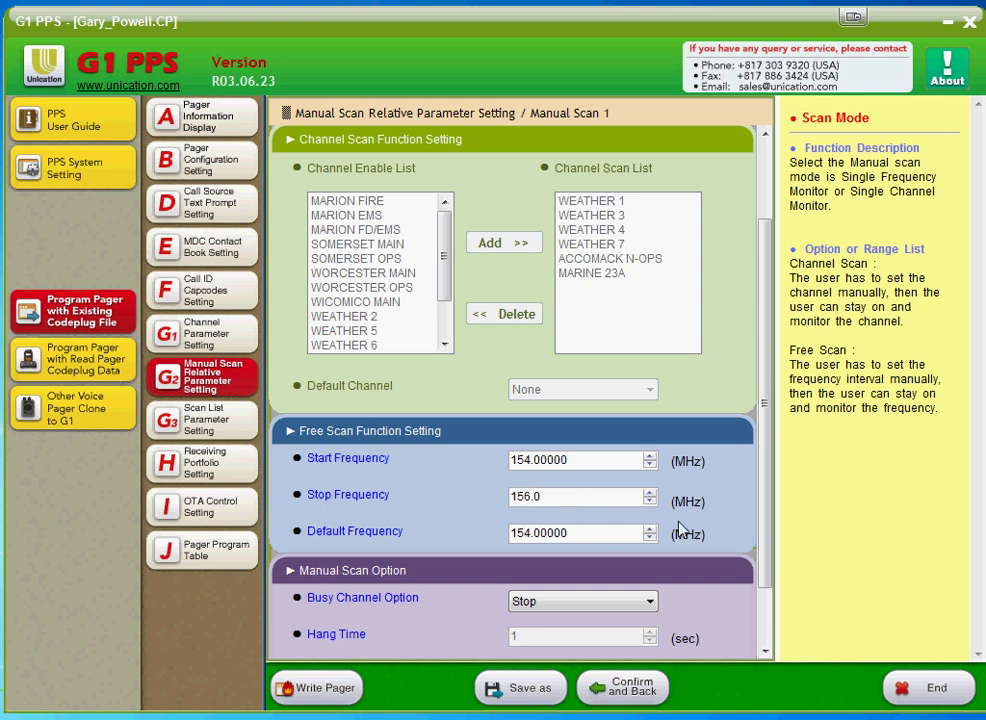
pyautogui.press('Tab')
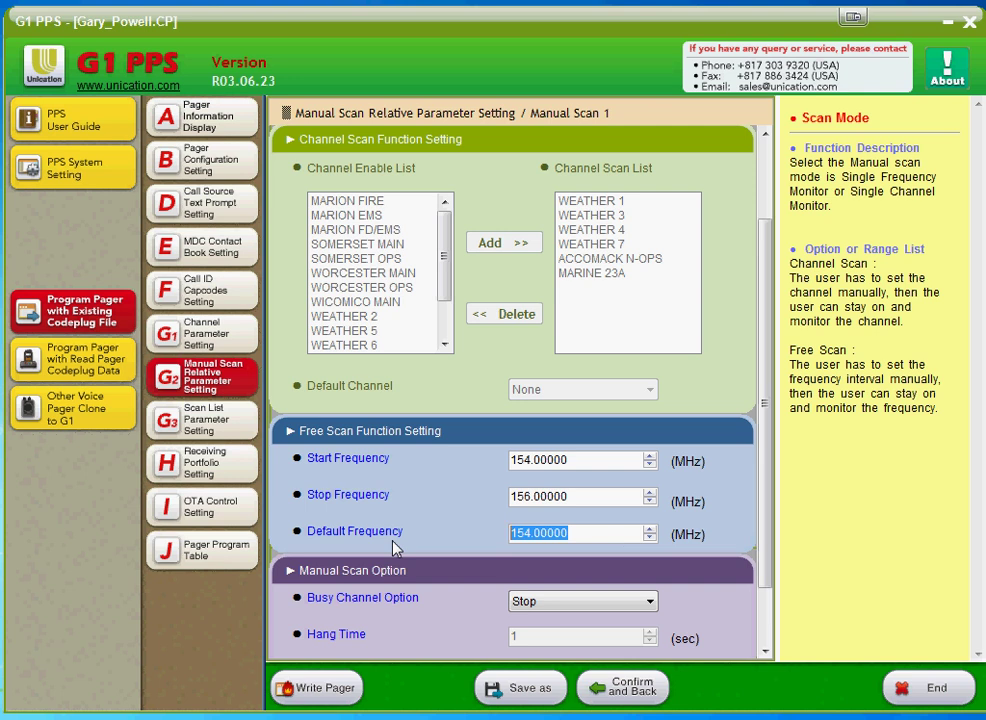
pyautogui.write('155.0')
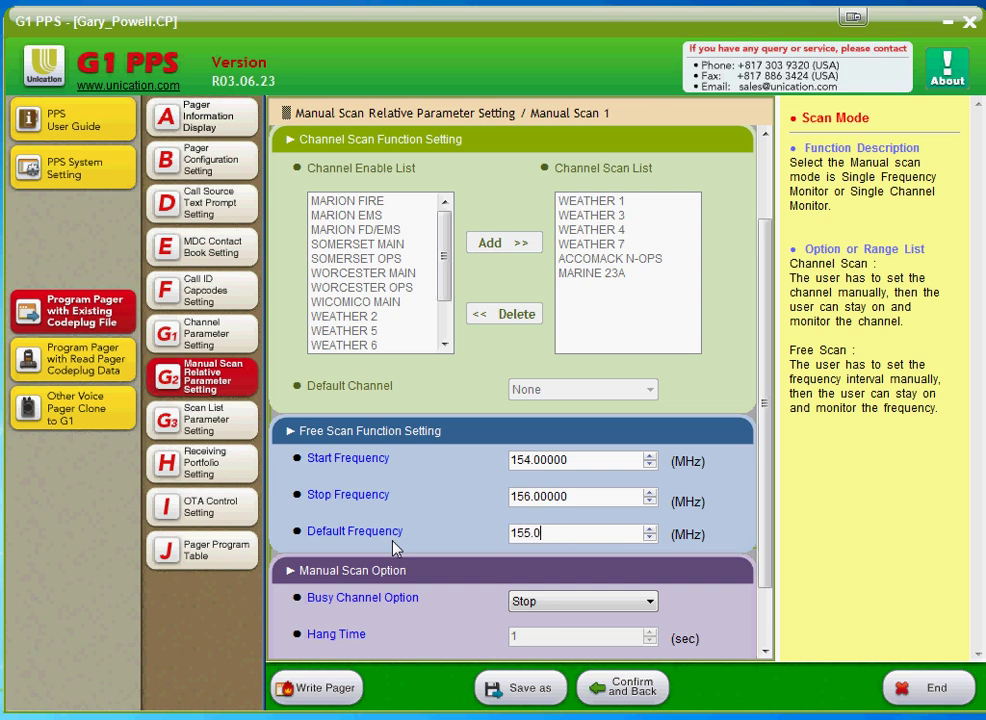
pyautogui.click(740, 527)
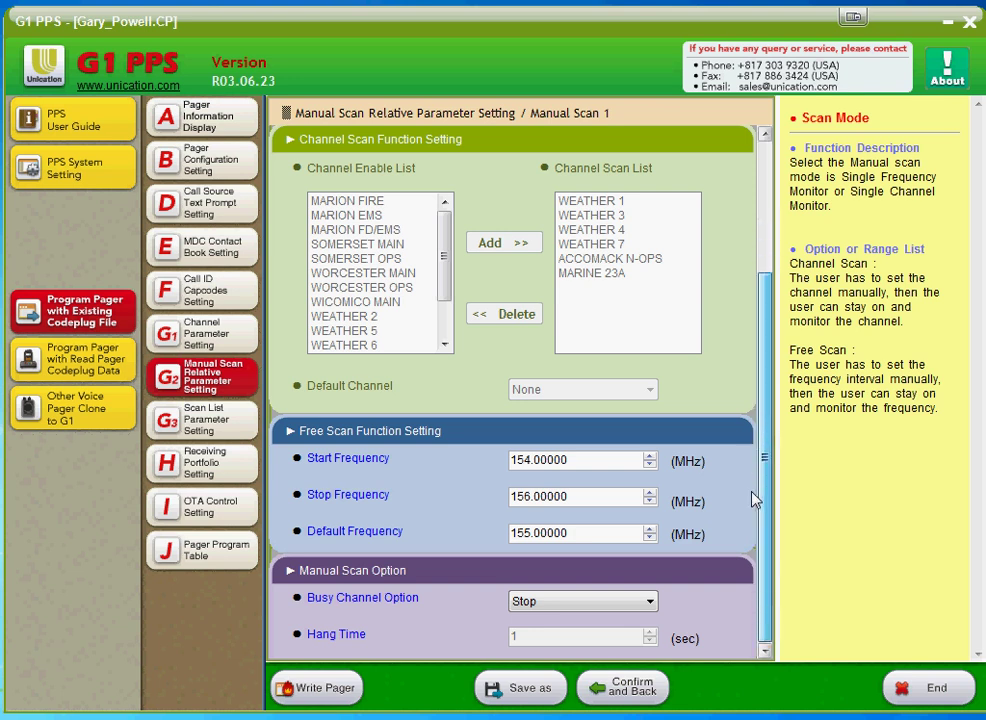
# - Review Manual Scan 1's scan mode and manual scan options, and check the choices for Busy Channel Option
pyautogui.scroll(-1, 740, 500)
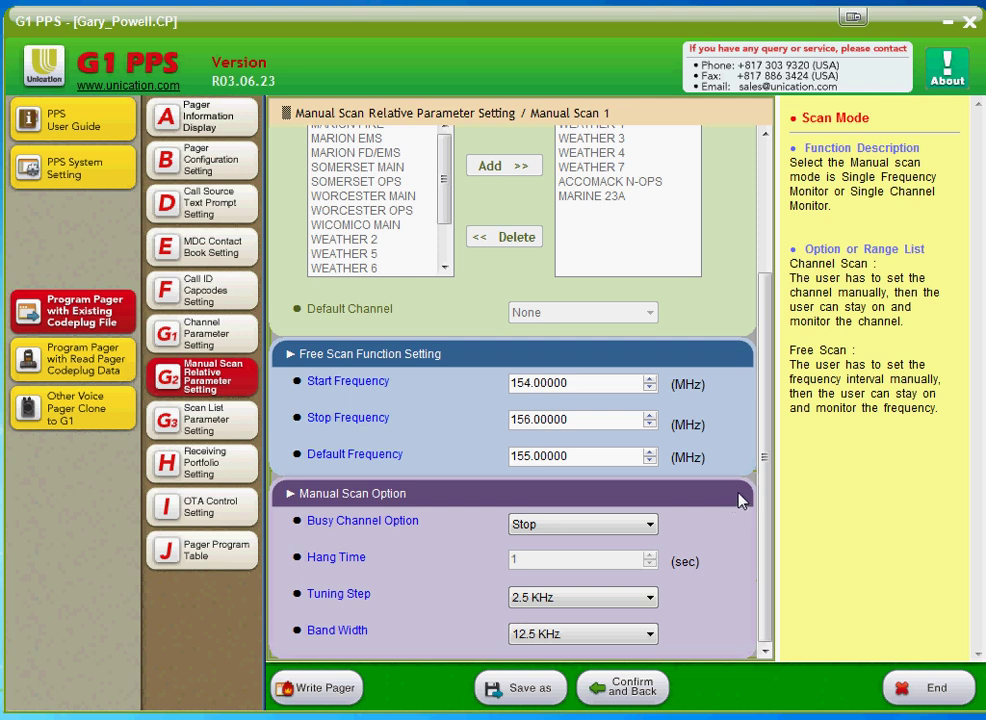
pyautogui.moveTo(766, 504); pyautogui.dragTo(768, 337)
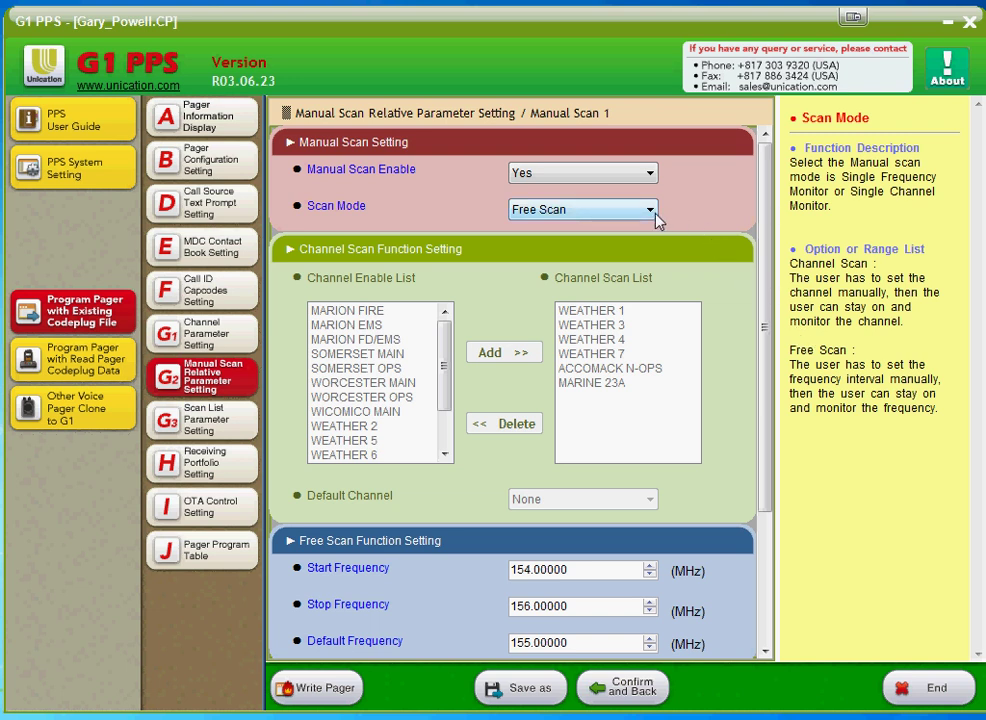
pyautogui.moveTo(768, 268); pyautogui.dragTo(651, 568)
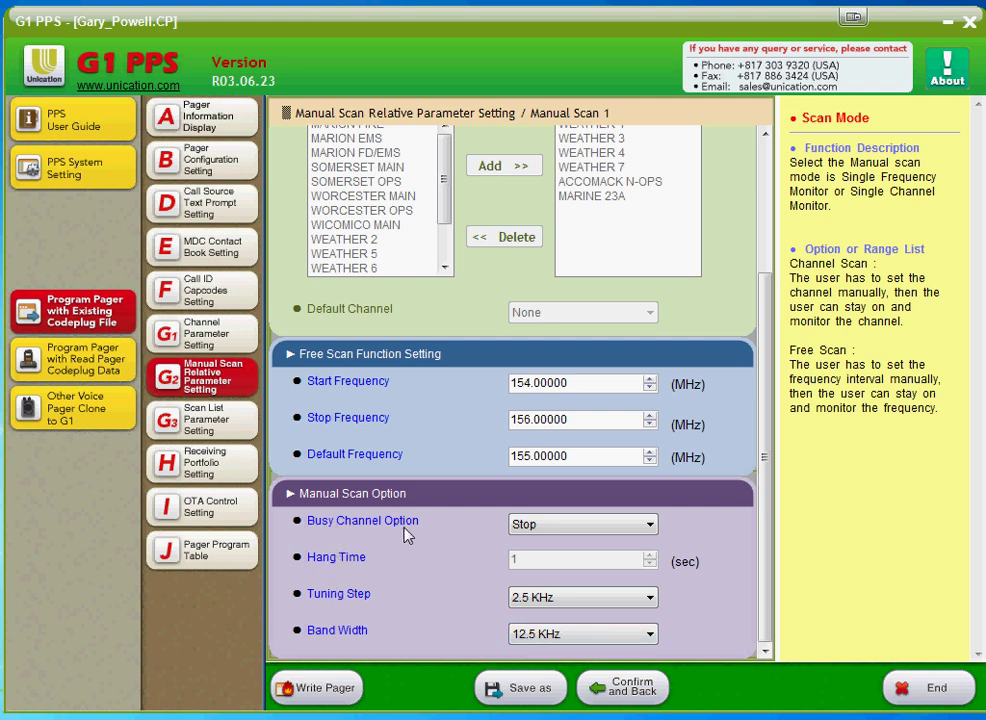
pyautogui.click(560, 524)
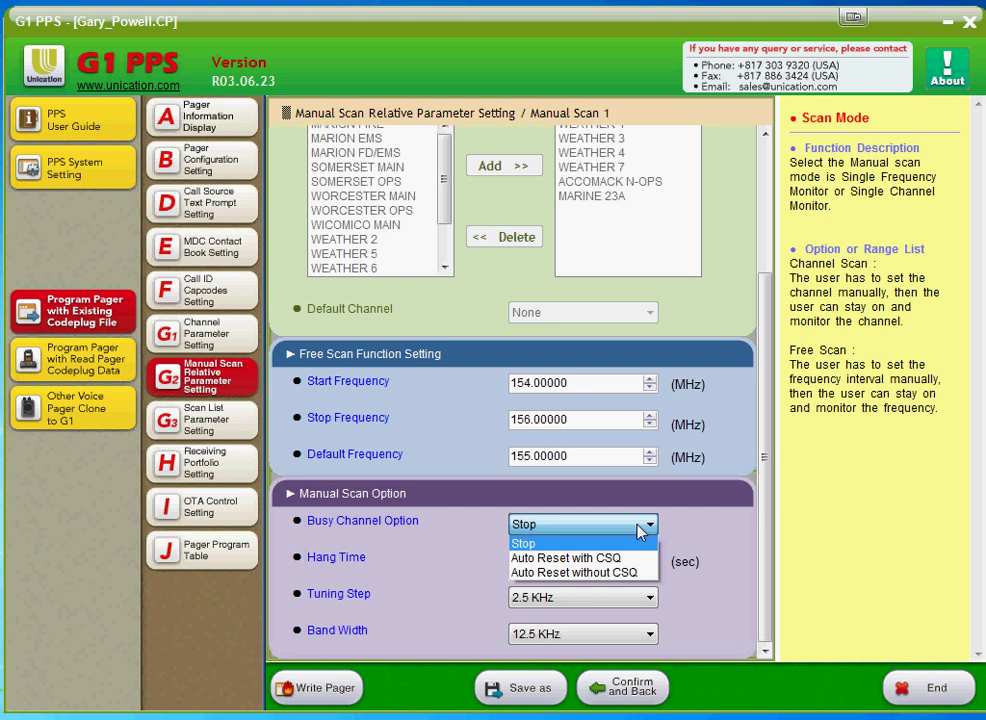
pyautogui.click(492, 540)
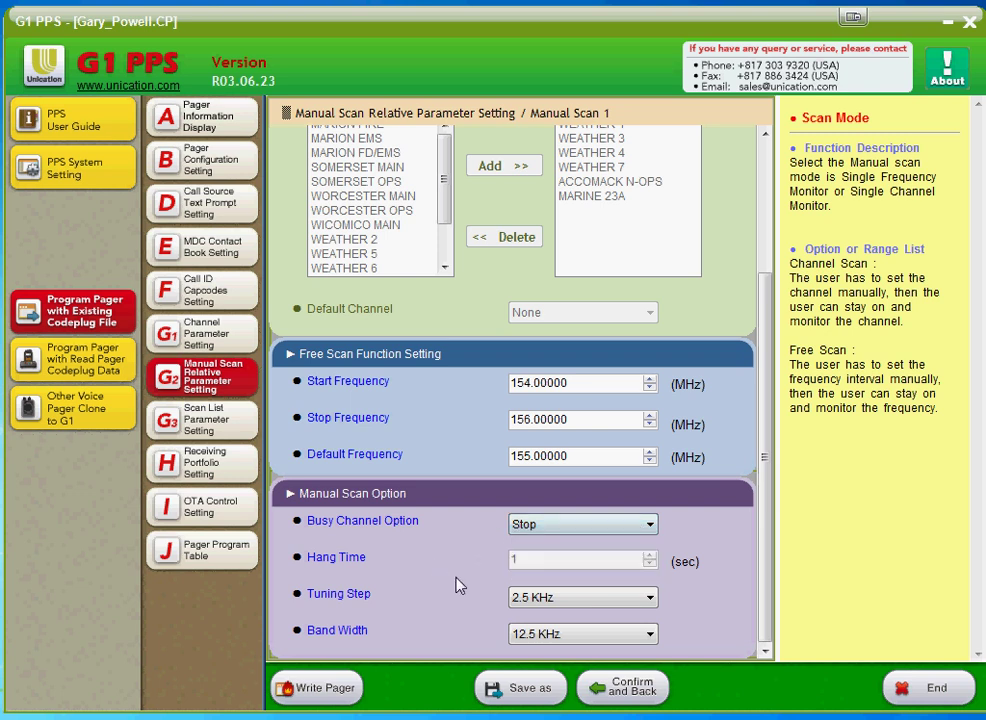
# - Examine the available Tuning Step values and the Band Width setting of Manual Scan 1, keeping the tuning step at 2.5 KHz
pyautogui.click(645, 598)
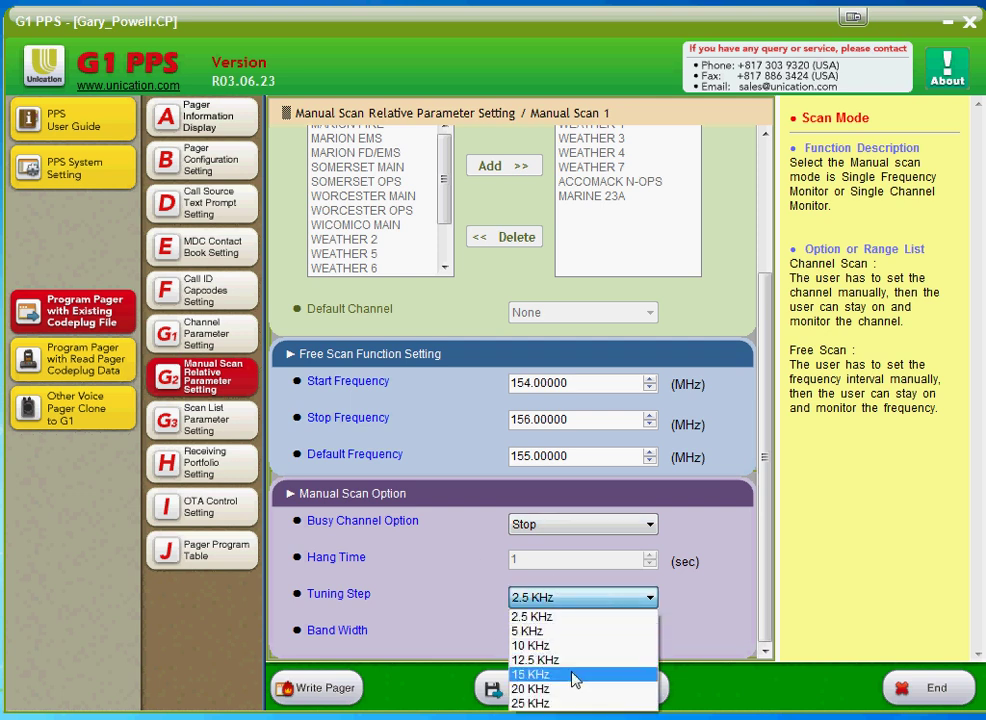
pyautogui.click(587, 617)
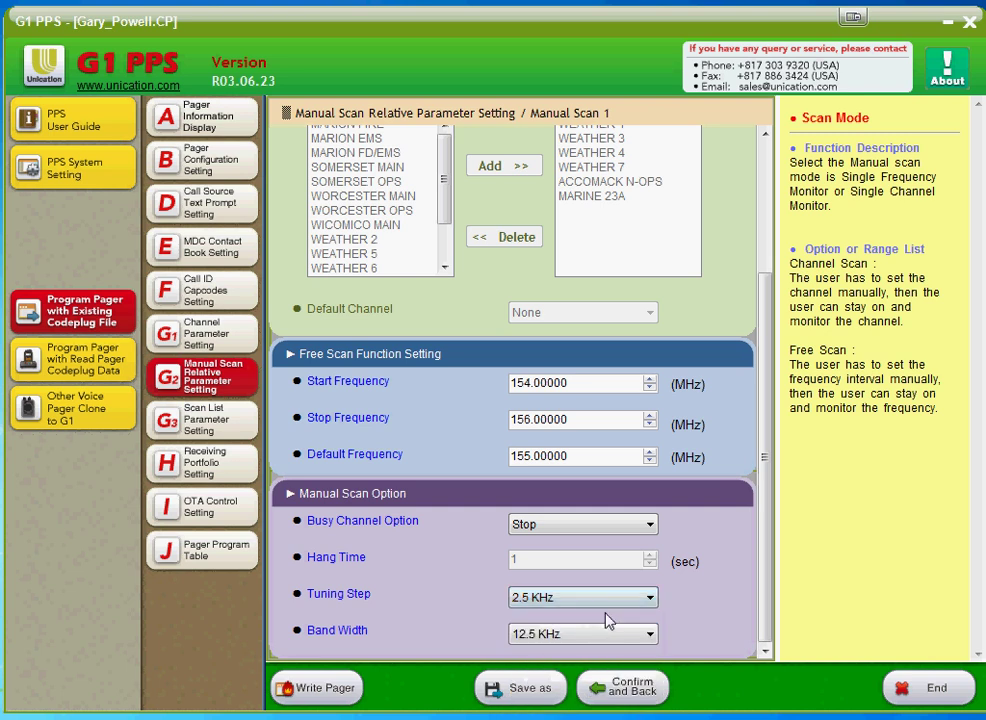
pyautogui.click(614, 640)
pyautogui.click(614, 640)
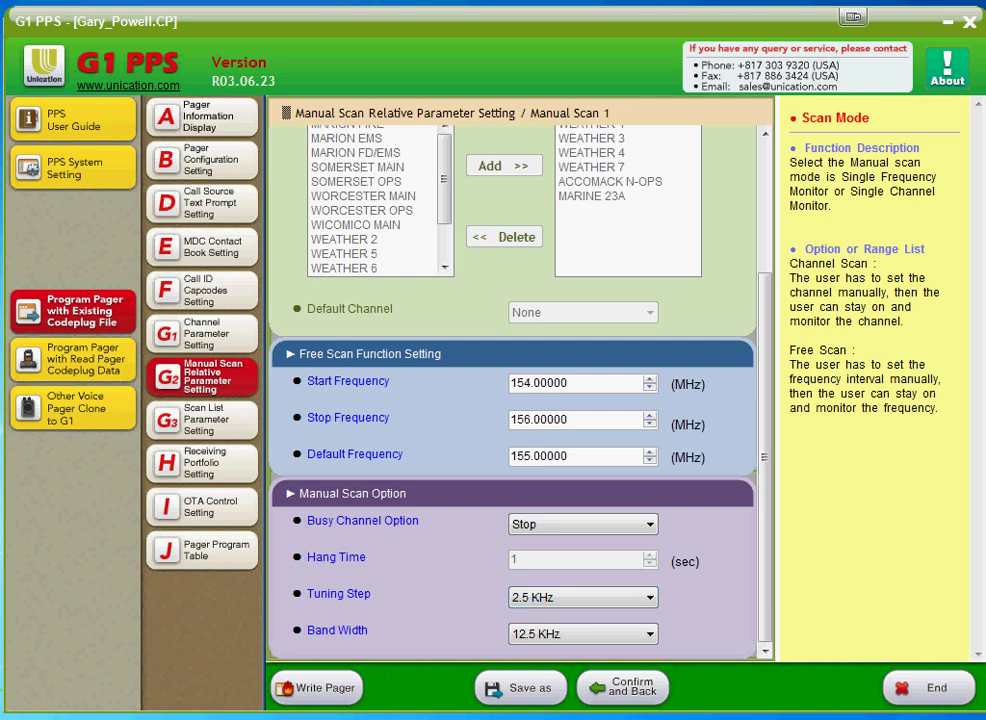
pyautogui.click(578, 600)
pyautogui.click(576, 620)
pyautogui.click(603, 601)
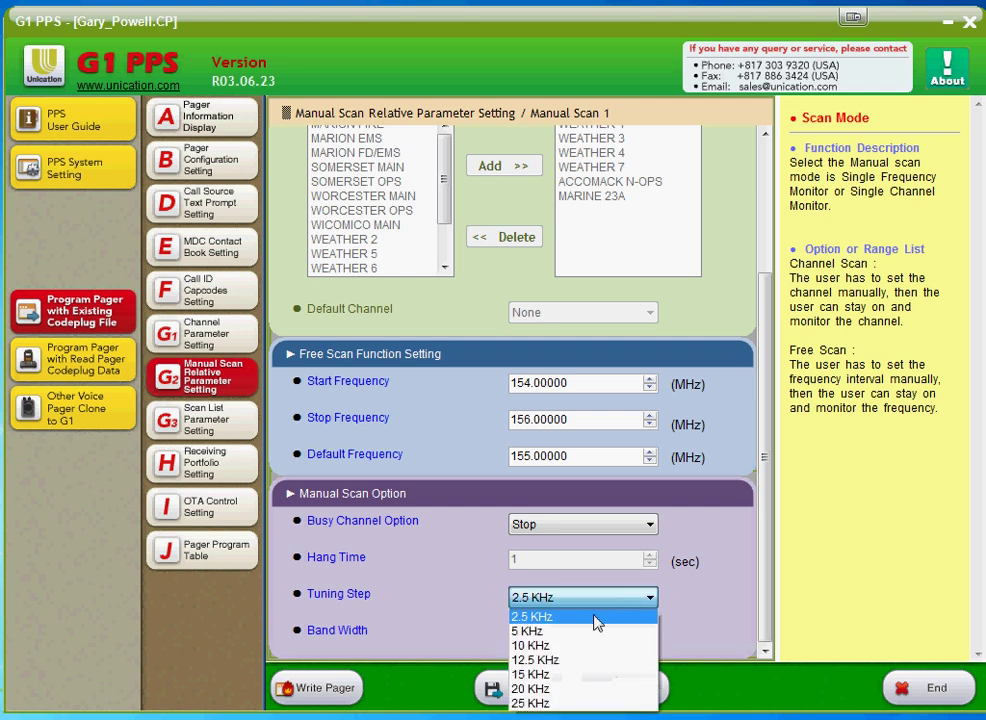
pyautogui.click(706, 614)
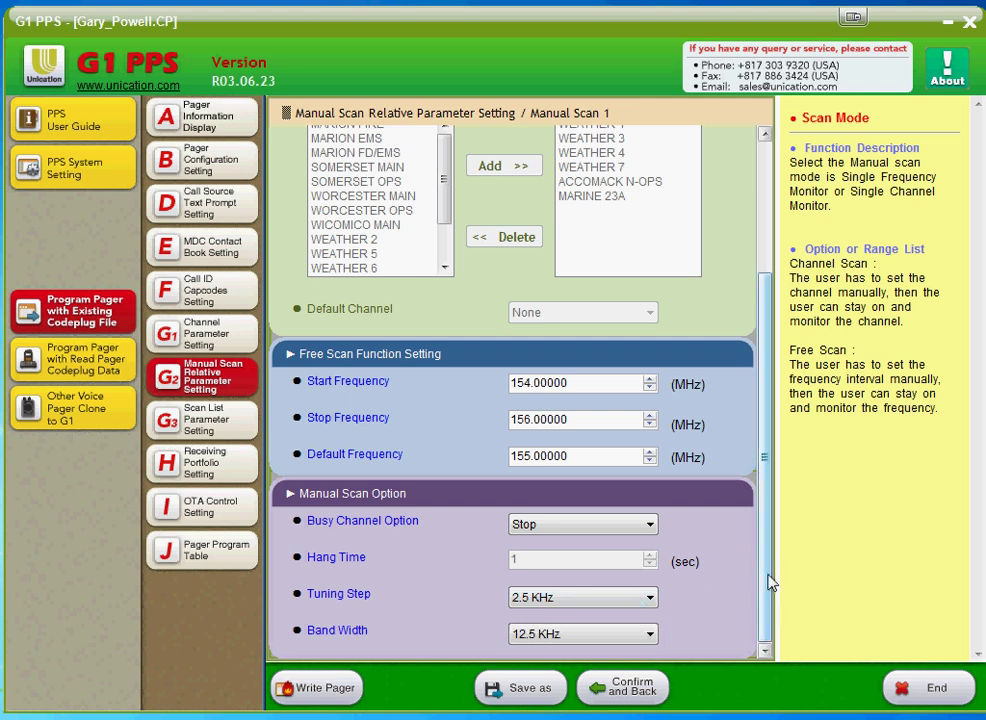
# - Set Manual Scan 1's Scan Mode back to Channel Scan, disable the manual scan and confirm the settings
pyautogui.moveTo(768, 575); pyautogui.dragTo(761, 418)
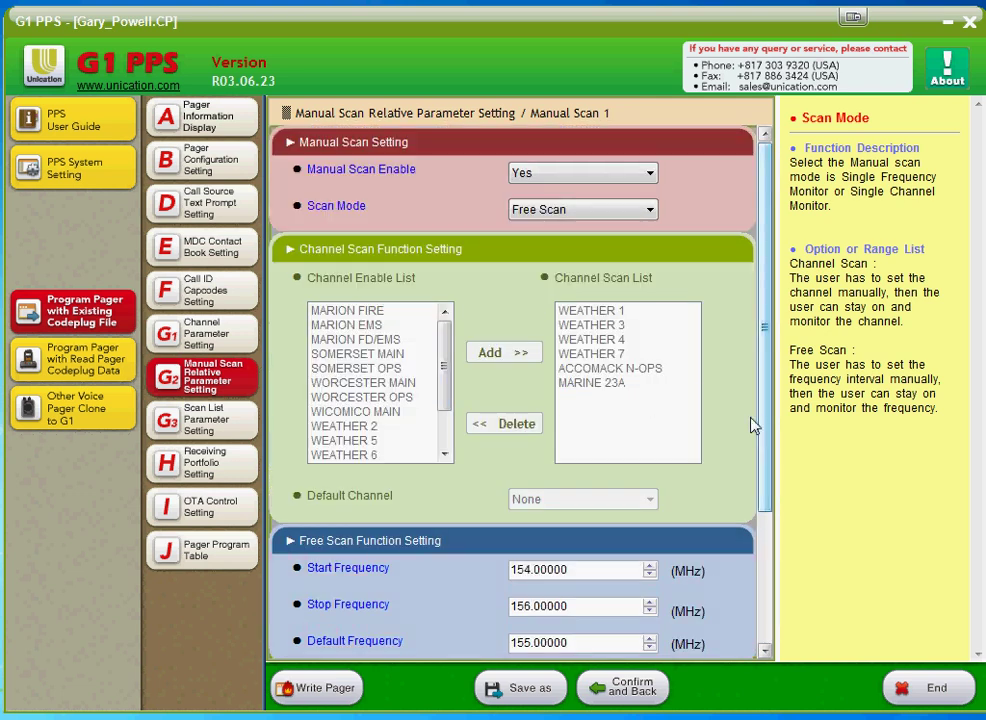
pyautogui.click(647, 202)
pyautogui.click(636, 226)
pyautogui.click(615, 176)
pyautogui.click(595, 191)
pyautogui.click(624, 688)
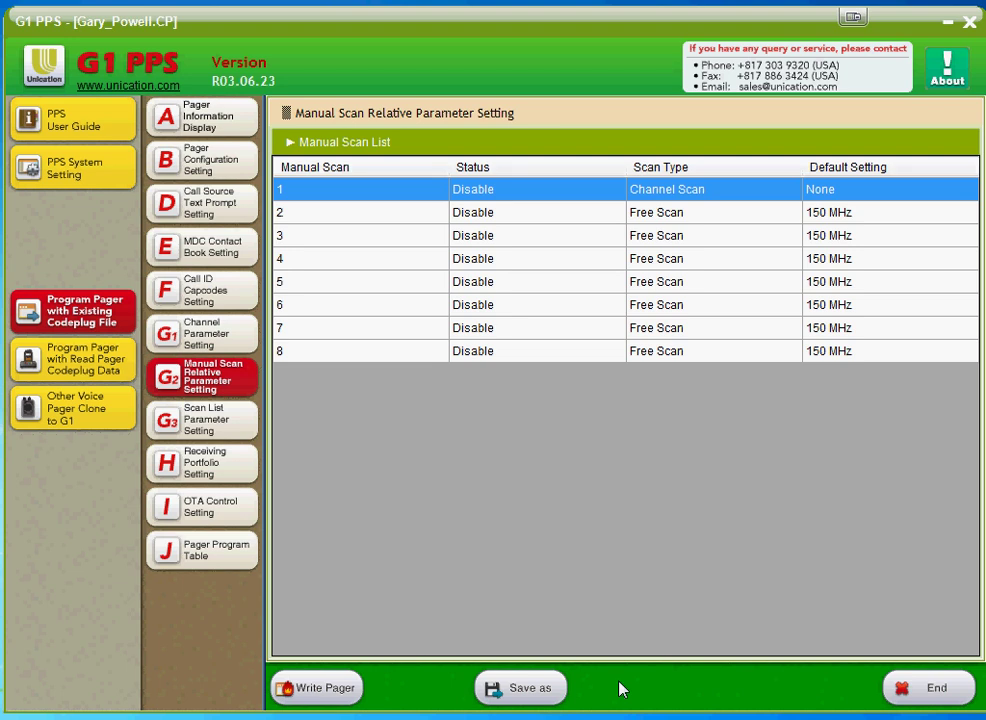
# - Examine the channel members and scan options of scan lists 1, 3 and 6 in the scan list parameter settings
pyautogui.click(228, 426)
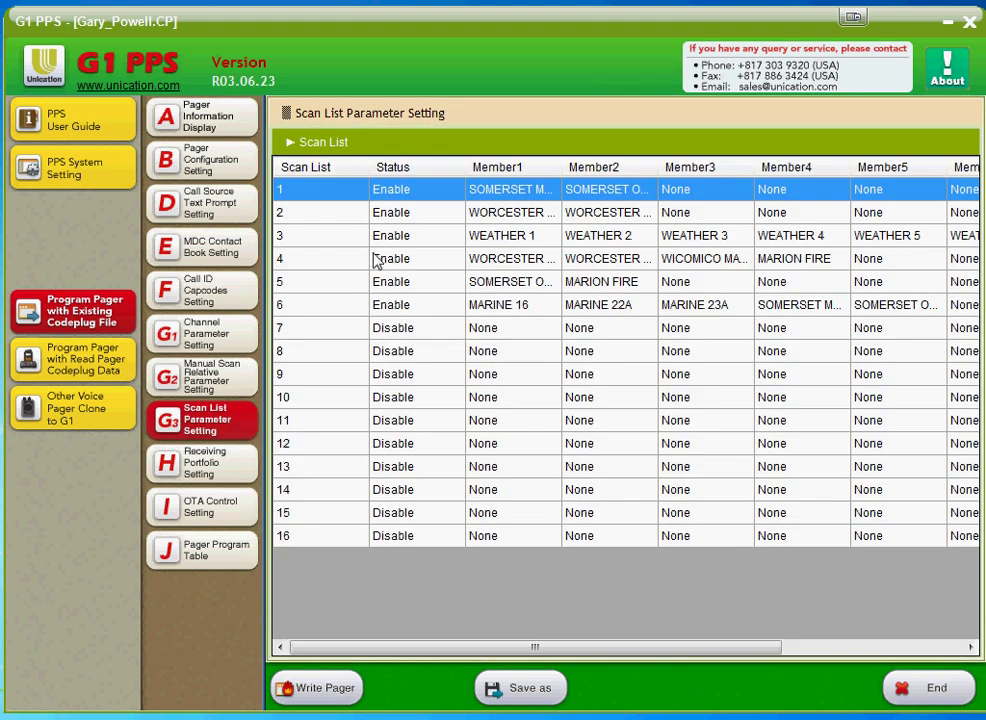
pyautogui.doubleClick(452, 187)
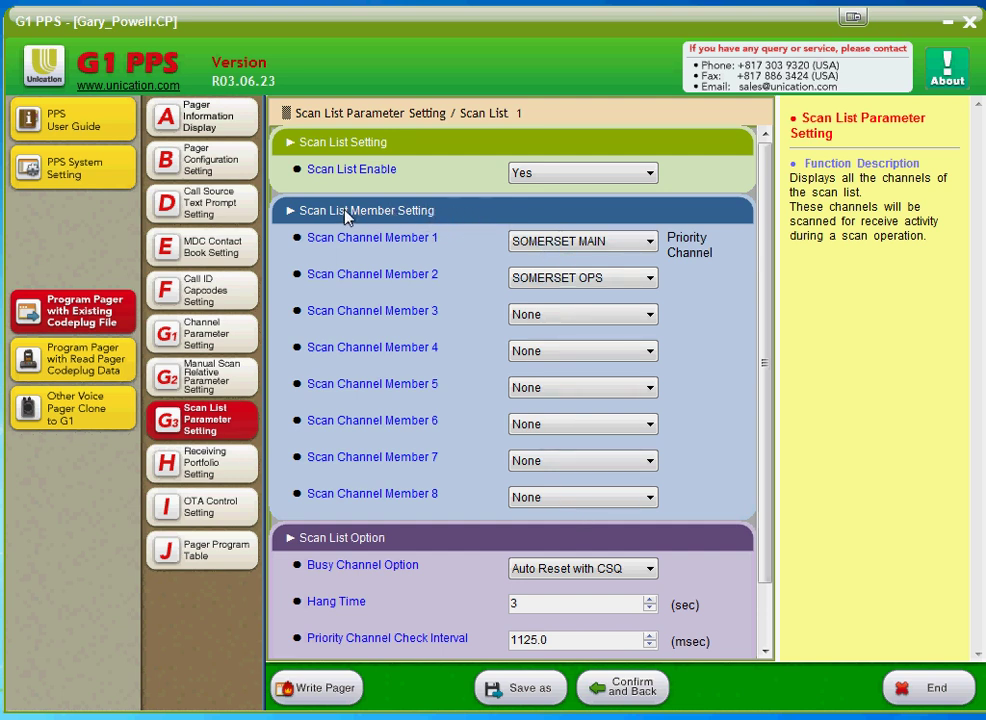
pyautogui.click(628, 688)
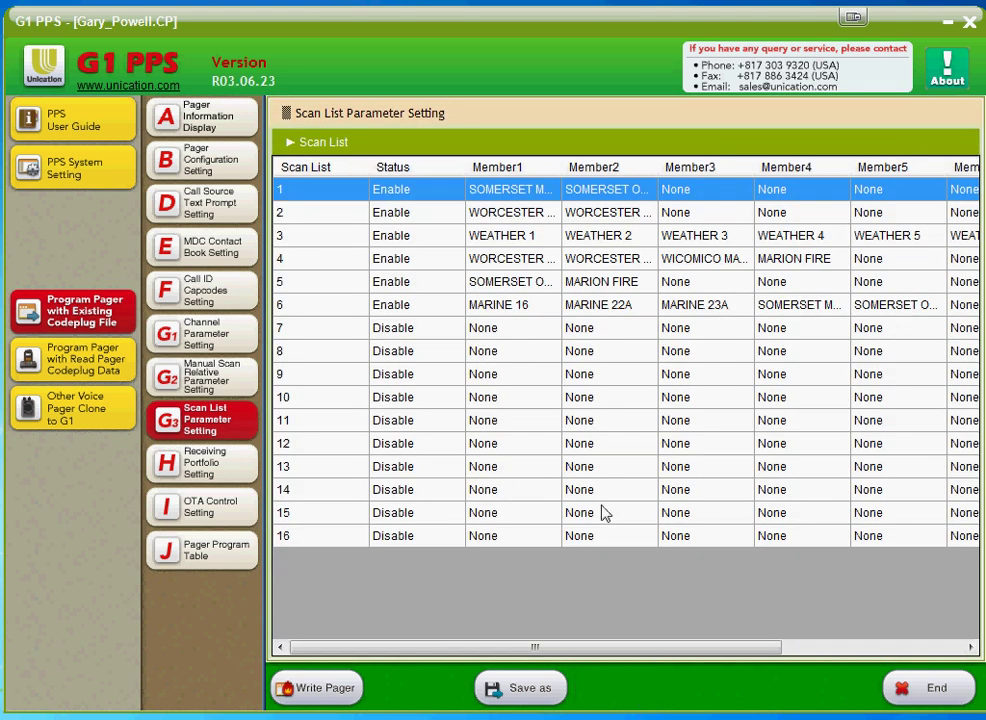
pyautogui.click(413, 240)
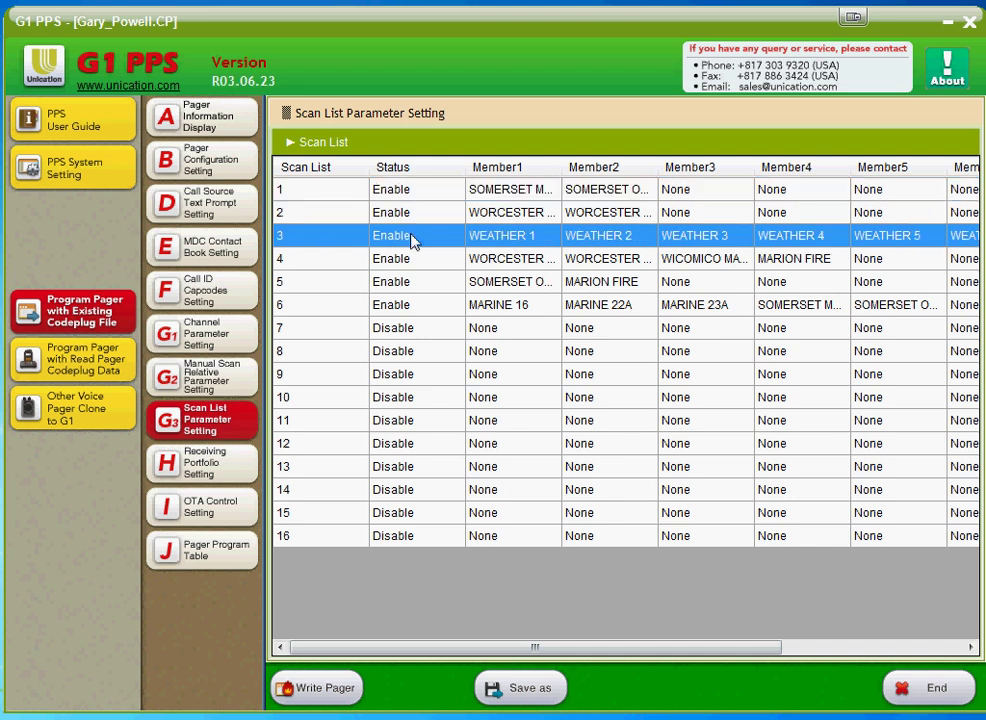
pyautogui.doubleClick(430, 245)
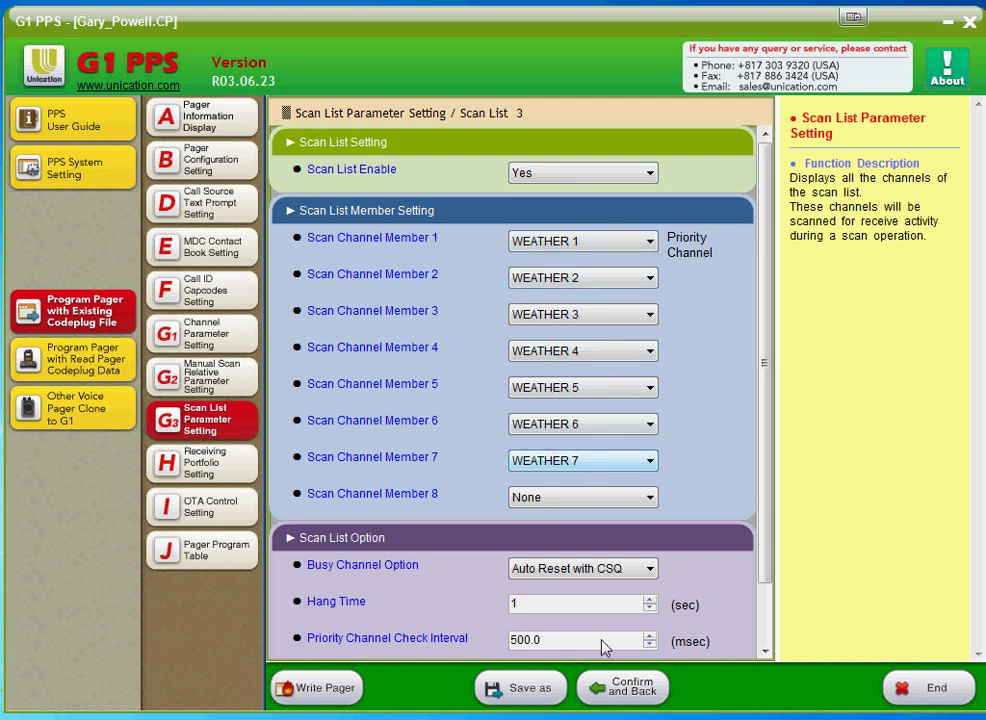
pyautogui.click(614, 694)
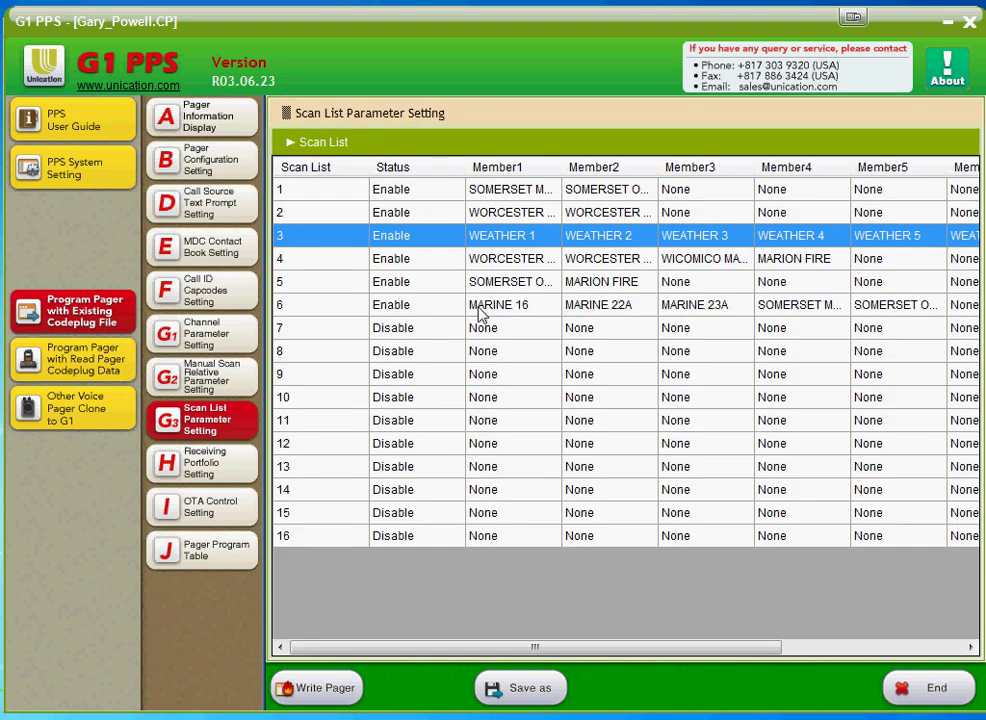
pyautogui.doubleClick(480, 312)
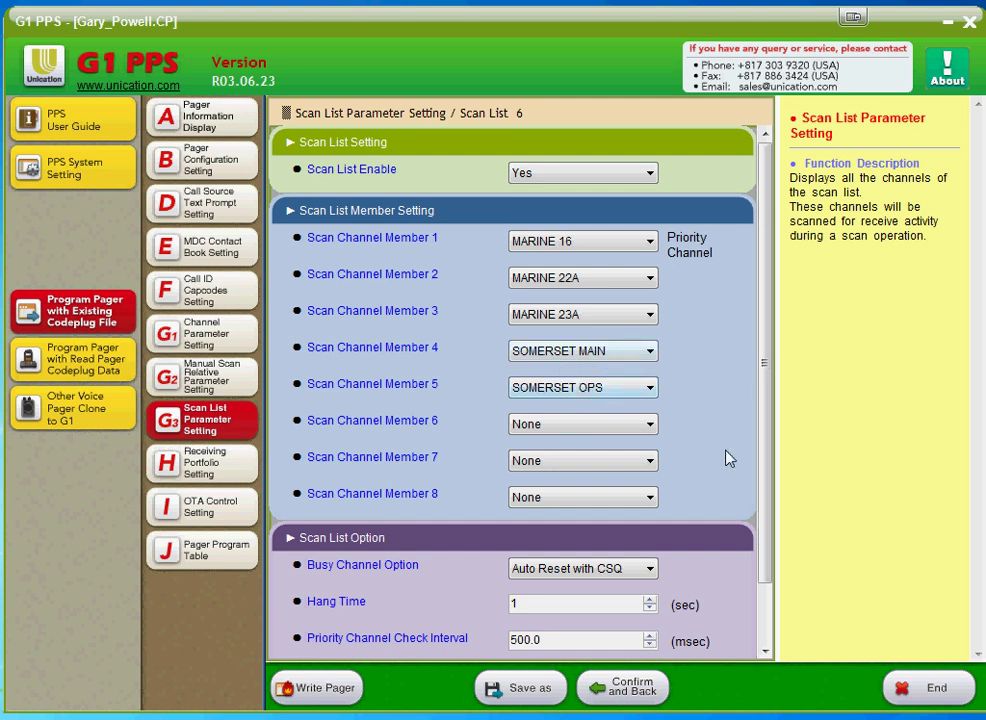
pyautogui.click(620, 690)
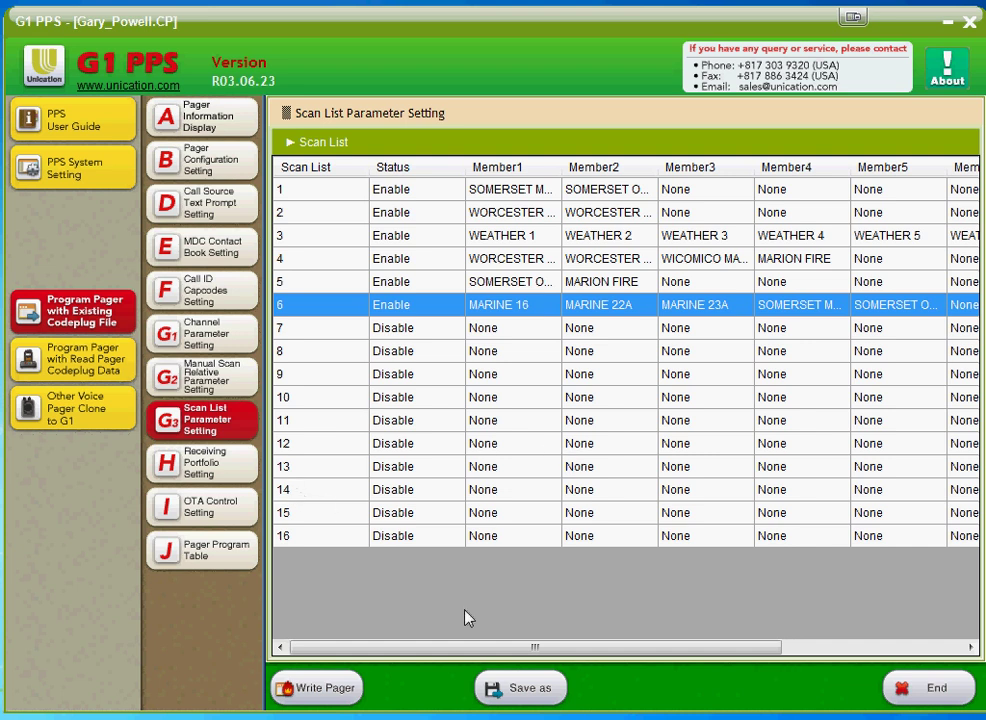
# - Open Zone 1's Knob 1 in the receiving portfolio settings, set its Function Mode to Priority Scan and check the other modes
pyautogui.click(202, 462)
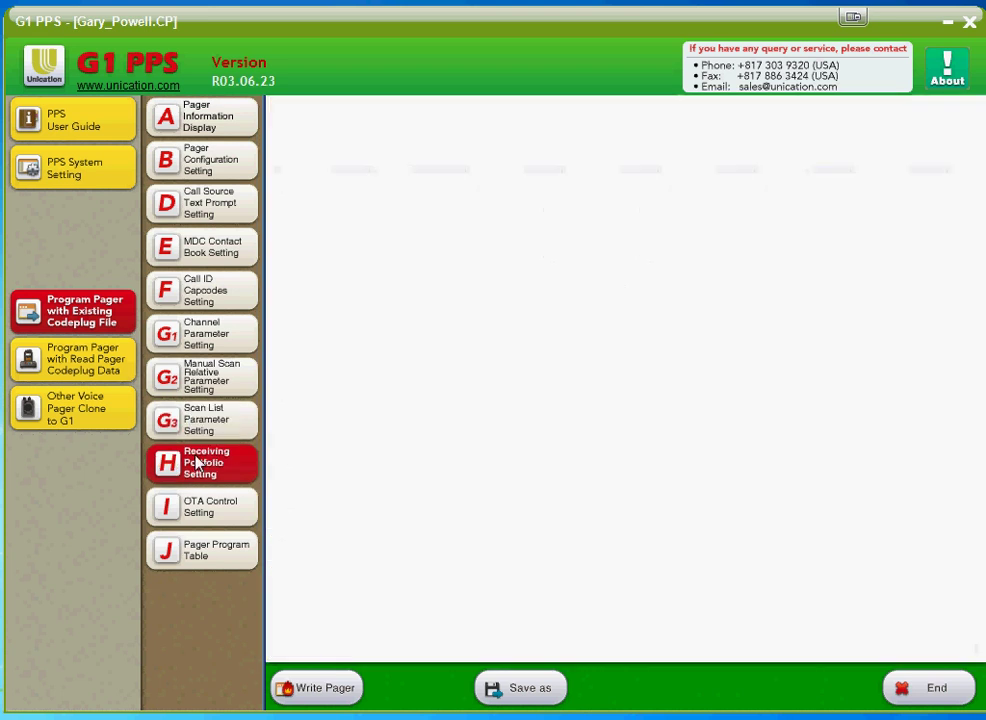
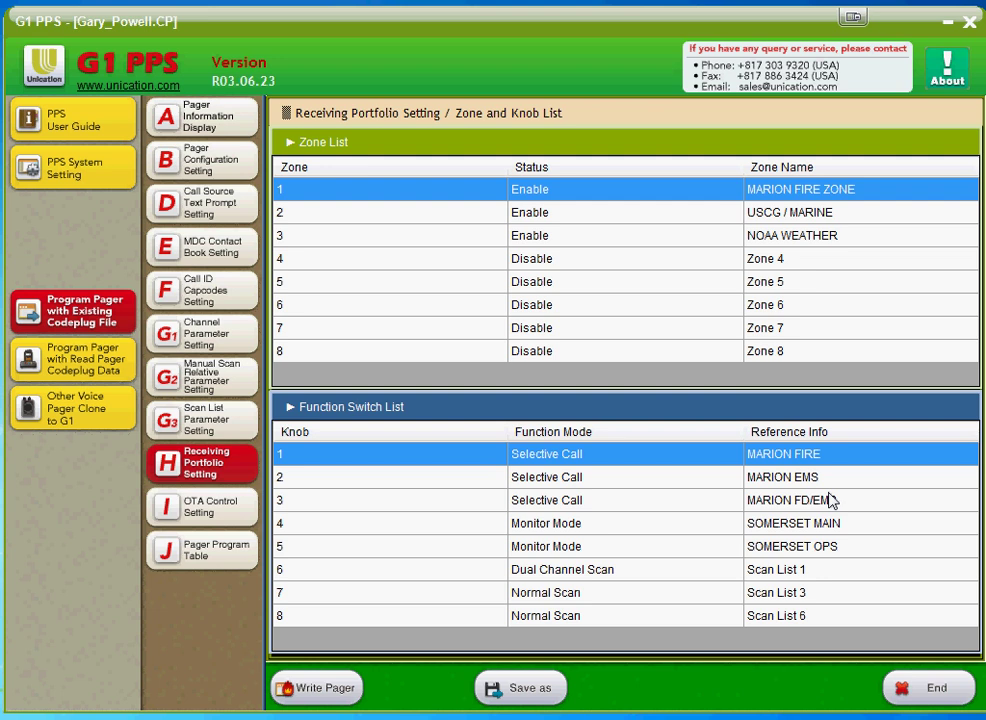
pyautogui.doubleClick(622, 463)
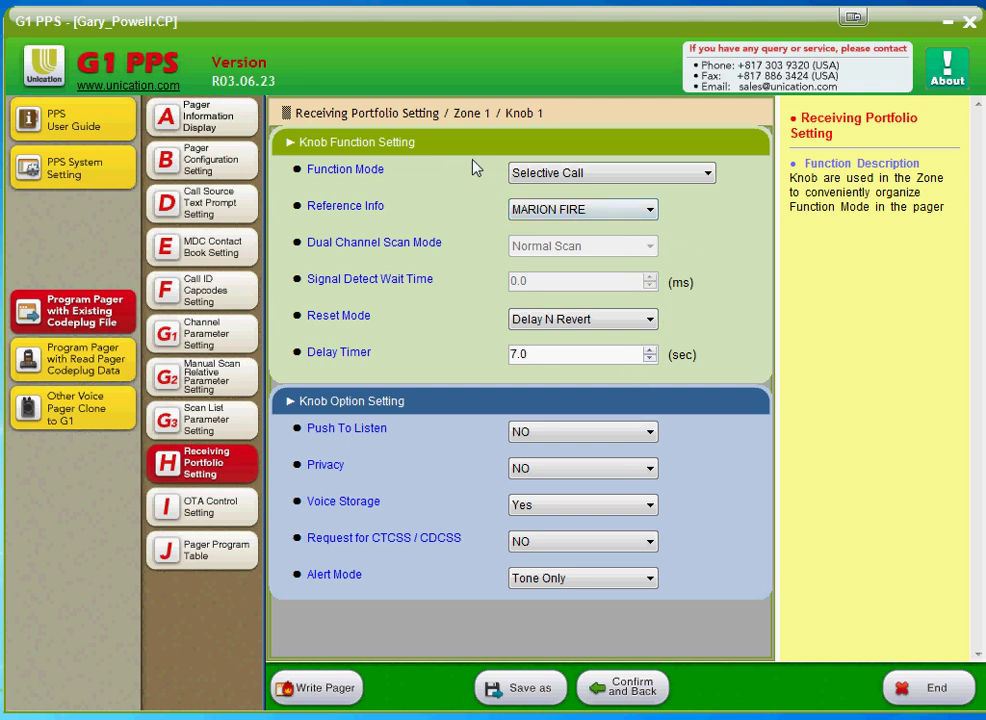
pyautogui.click(706, 174)
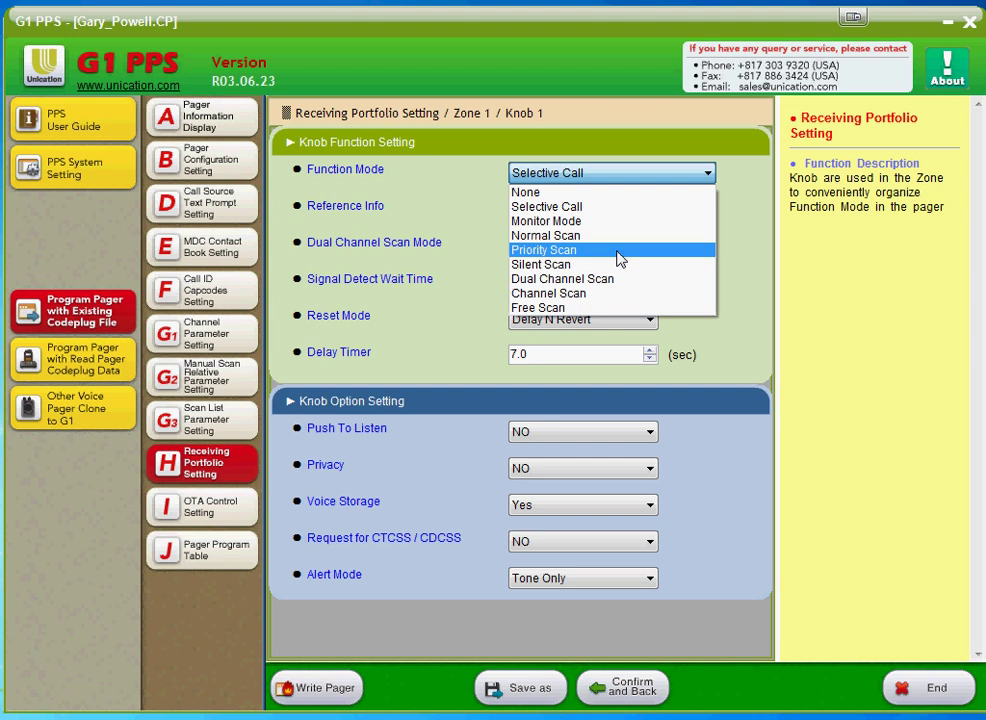
pyautogui.click(620, 259)
pyautogui.click(614, 170)
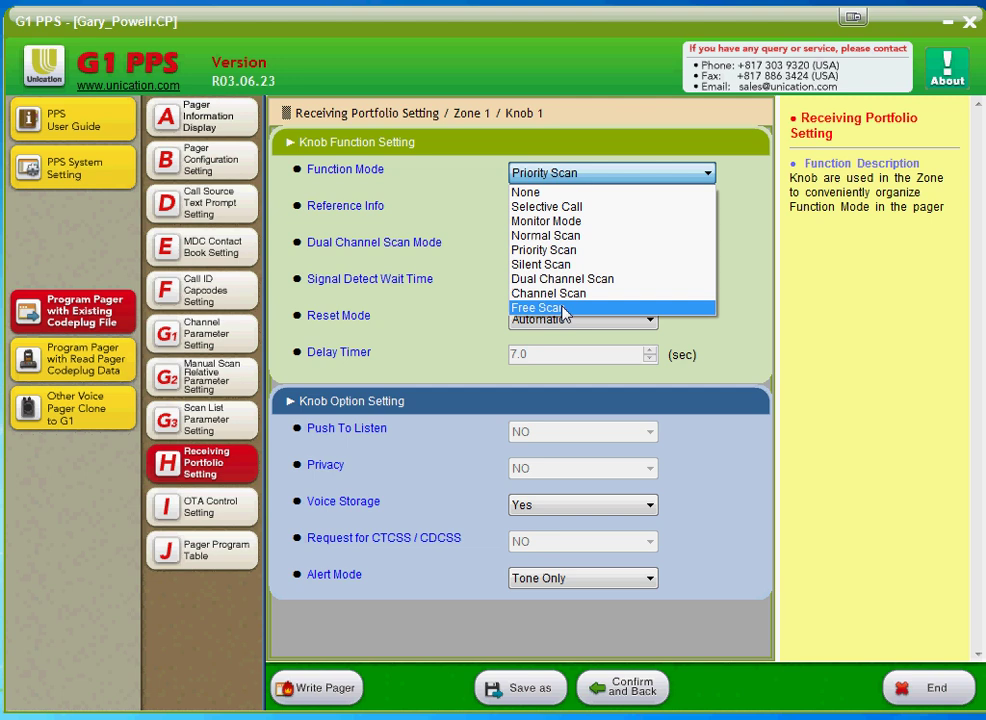
pyautogui.click(748, 264)
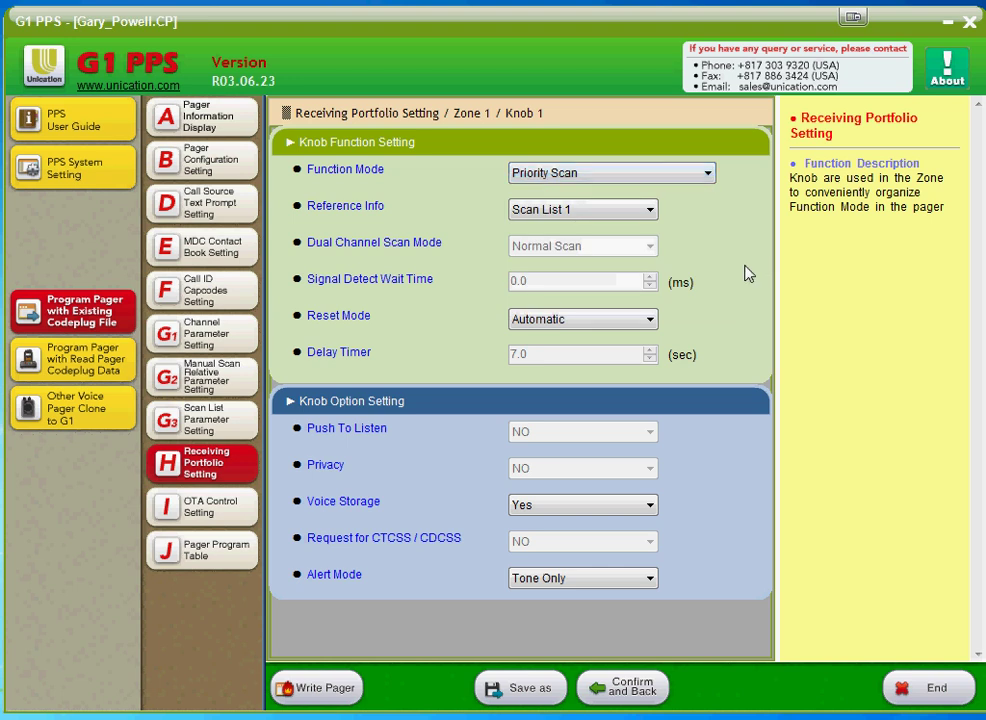
# - Set Knob 1's Function Mode to Normal Scan and check which scan lists its Reference Info offers
pyautogui.click(640, 174)
pyautogui.click(583, 235)
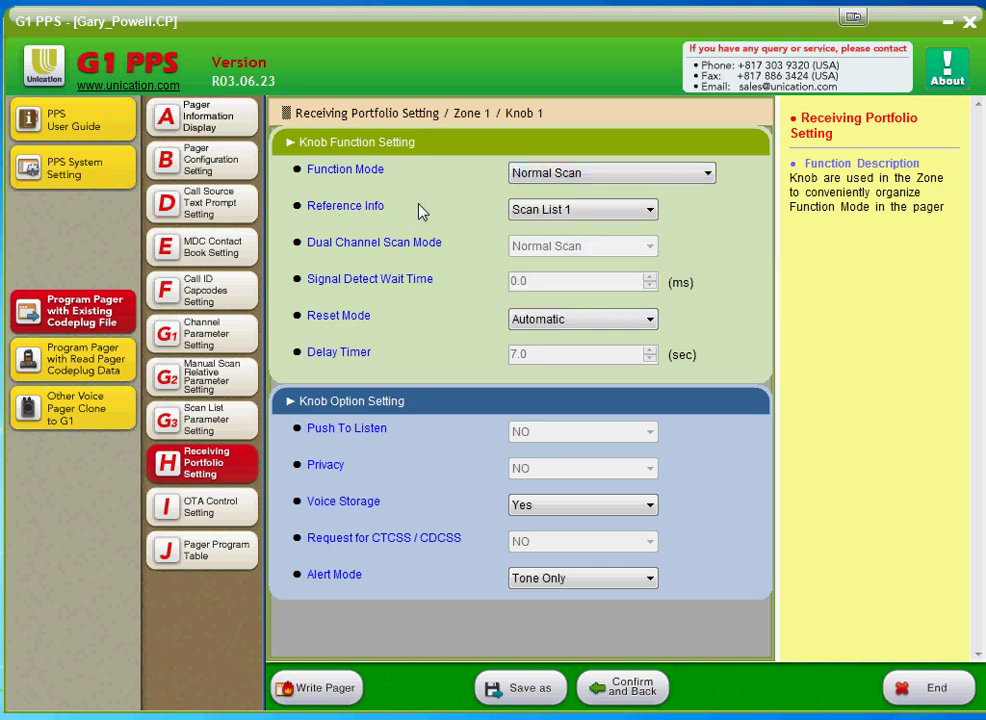
pyautogui.click(650, 210)
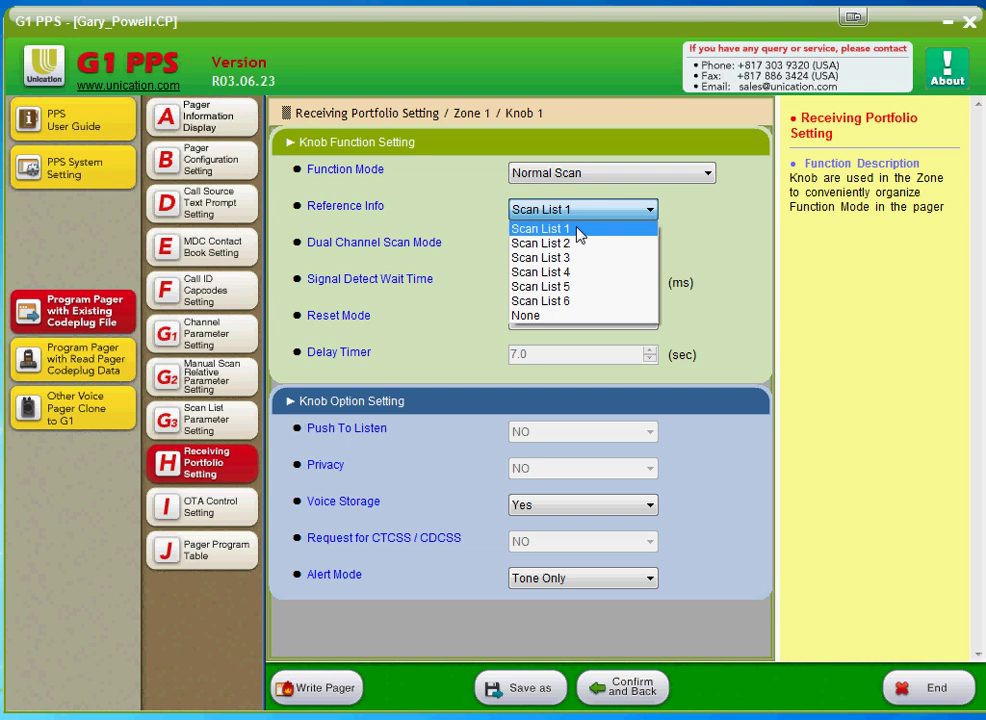
pyautogui.click(729, 238)
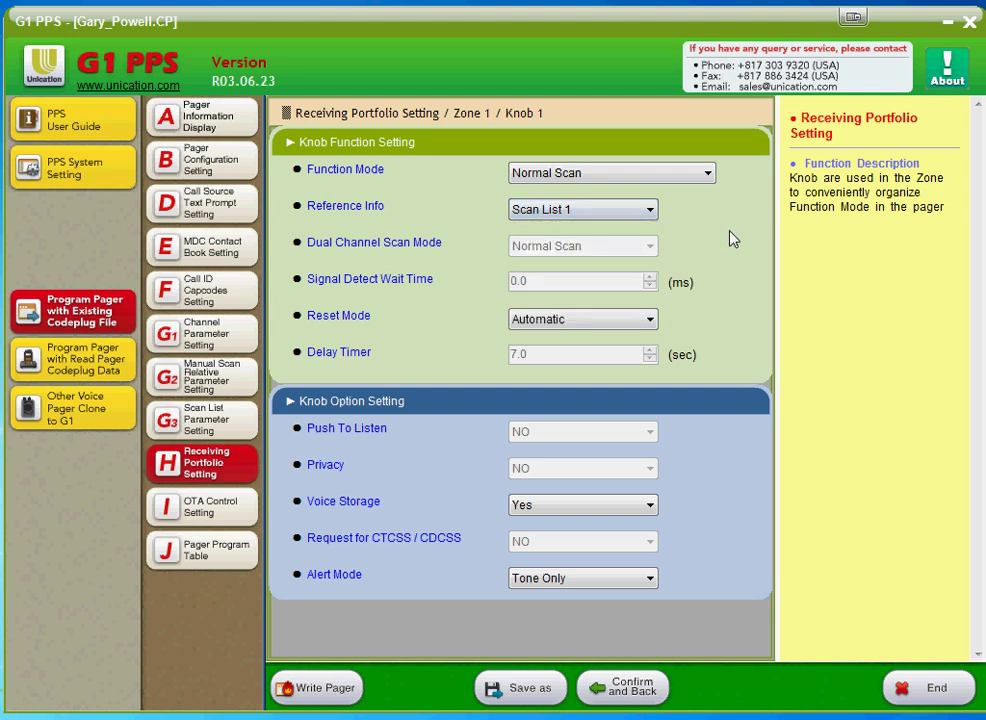
# - Set the Function Mode of Zone 1's Knob 1 to Dual Channel Scan
pyautogui.click(585, 180)
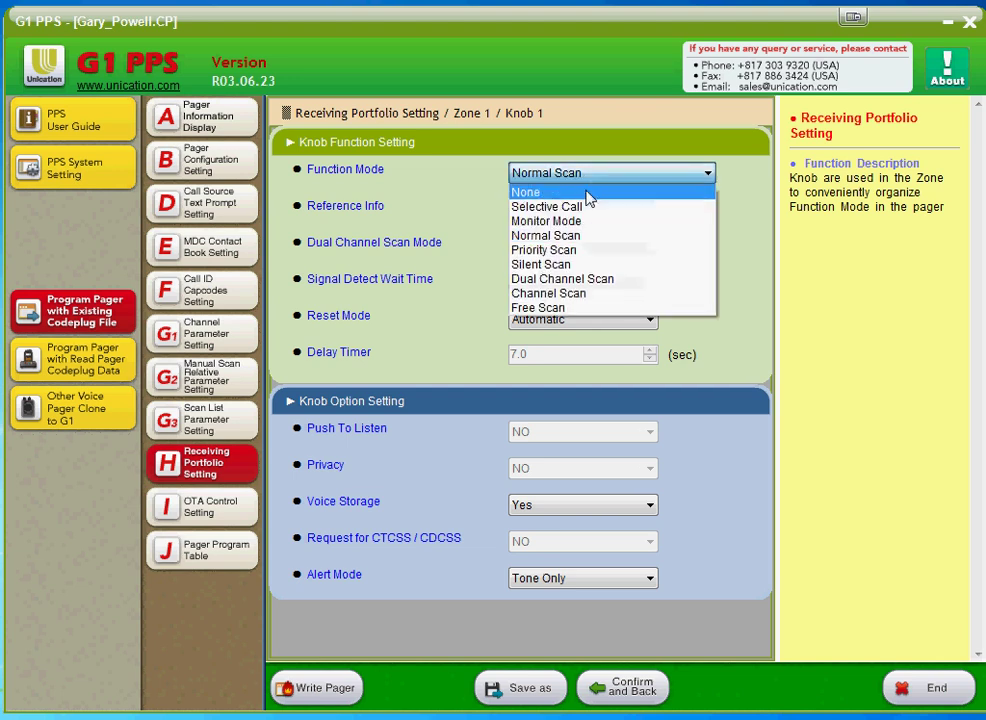
pyautogui.click(573, 282)
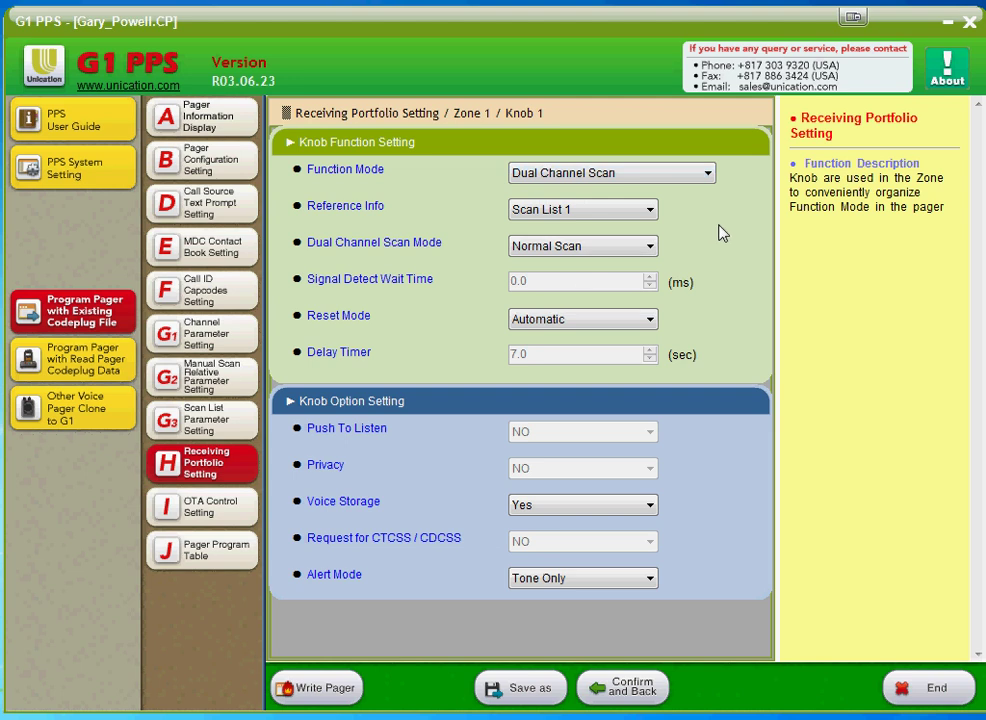
# - Set Zone 1's Knob 1 to Selective Call mode with MARION FIRE as its Reference Info and confirm the change
pyautogui.click(634, 690)
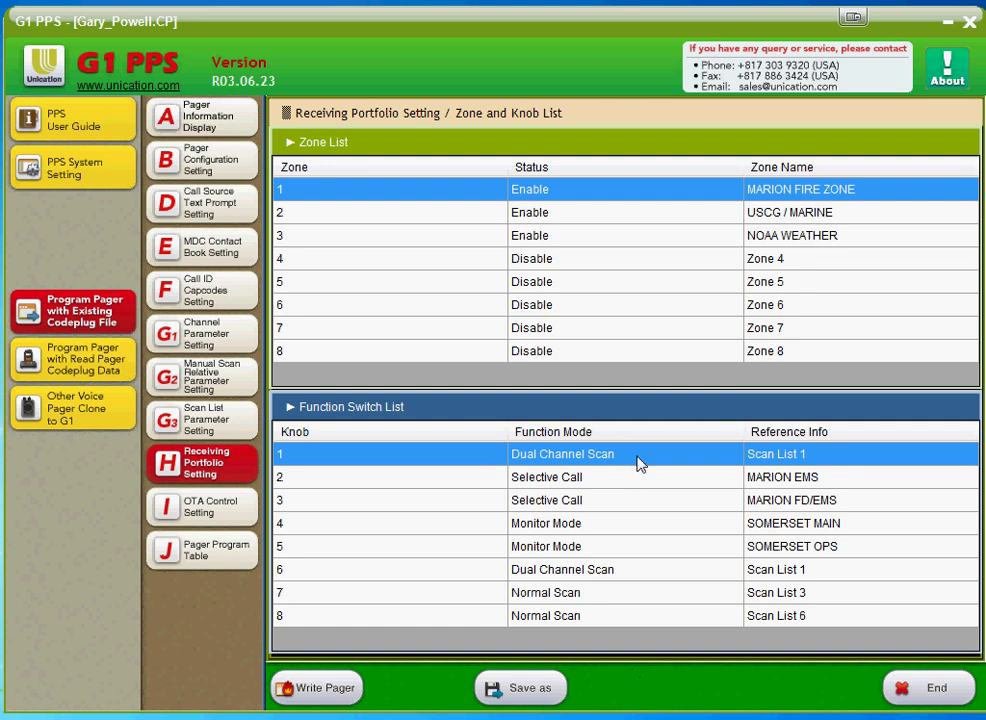
pyautogui.doubleClick(639, 461)
pyautogui.click(635, 173)
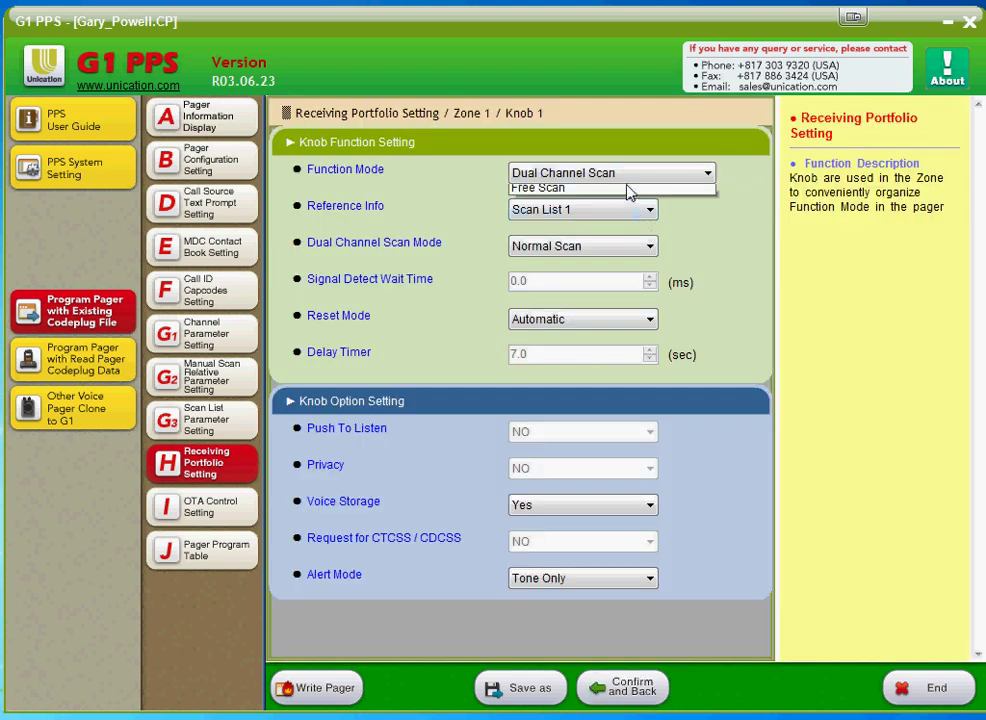
pyautogui.click(620, 205)
pyautogui.click(615, 209)
pyautogui.click(604, 228)
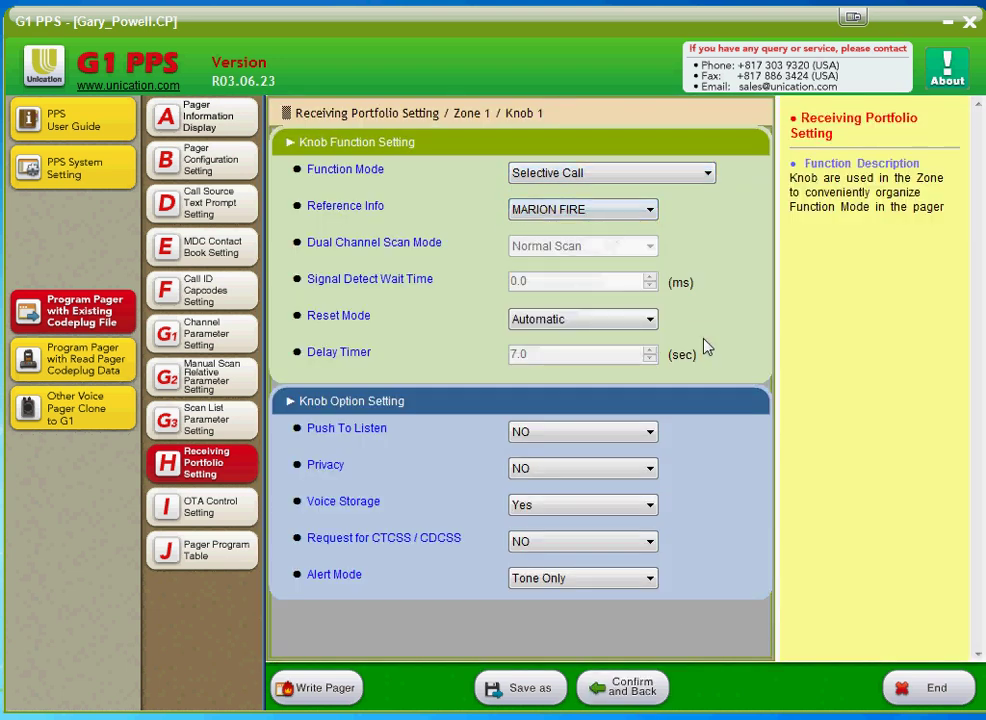
pyautogui.click(632, 688)
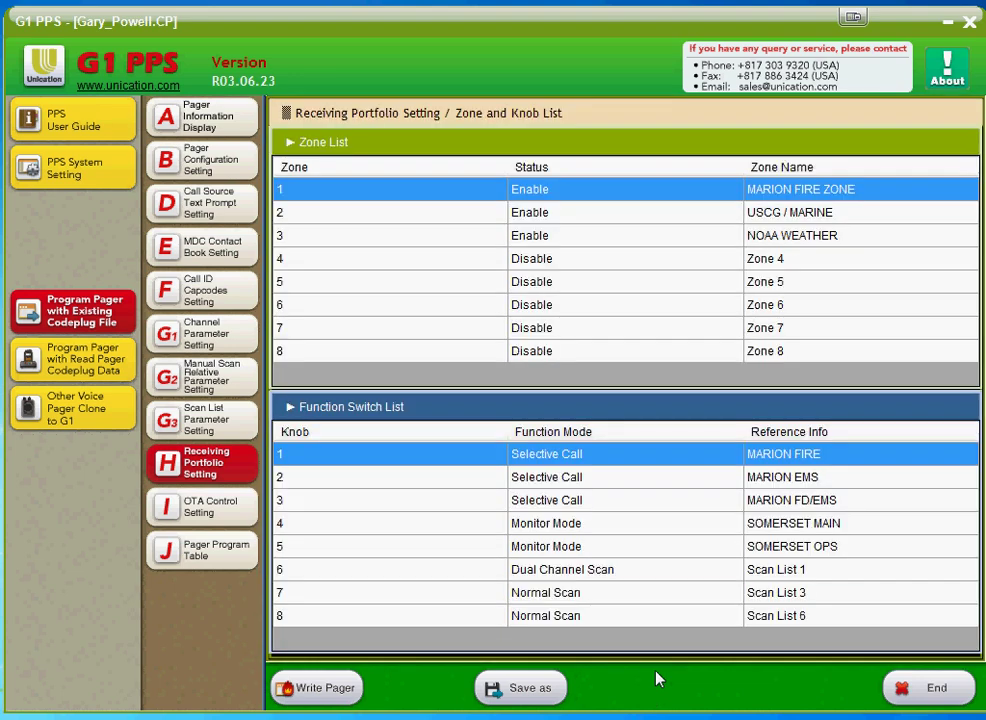
# - Reopen Zone 1's Knob 1 and check its Function Mode options and the range description for Signal Detect Wait Time
pyautogui.doubleClick(627, 462)
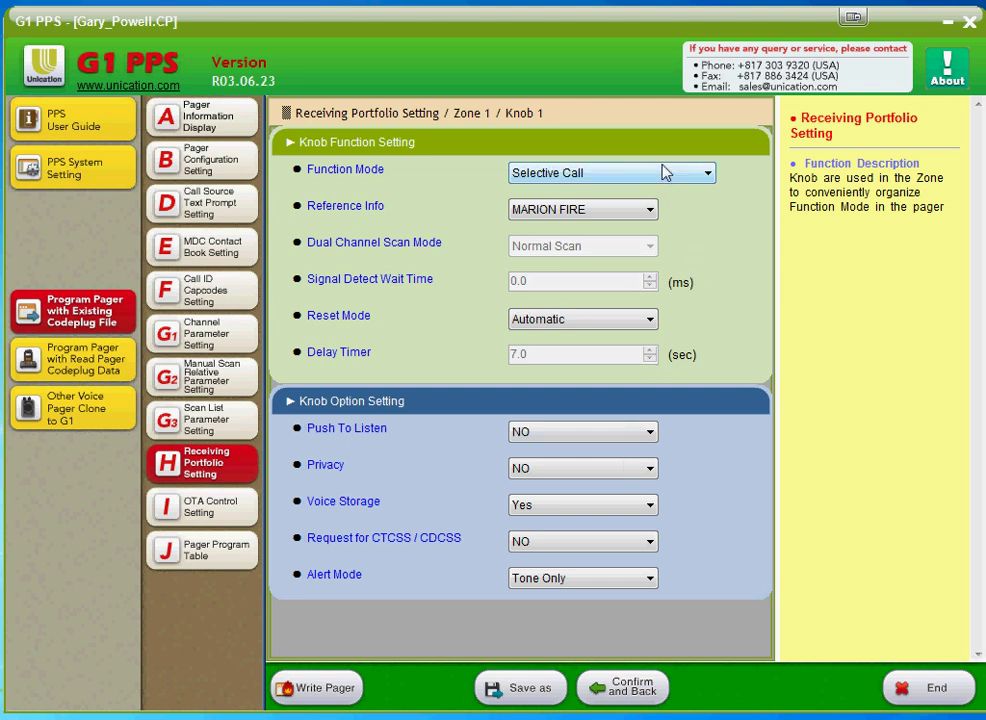
pyautogui.click(612, 176)
pyautogui.click(614, 177)
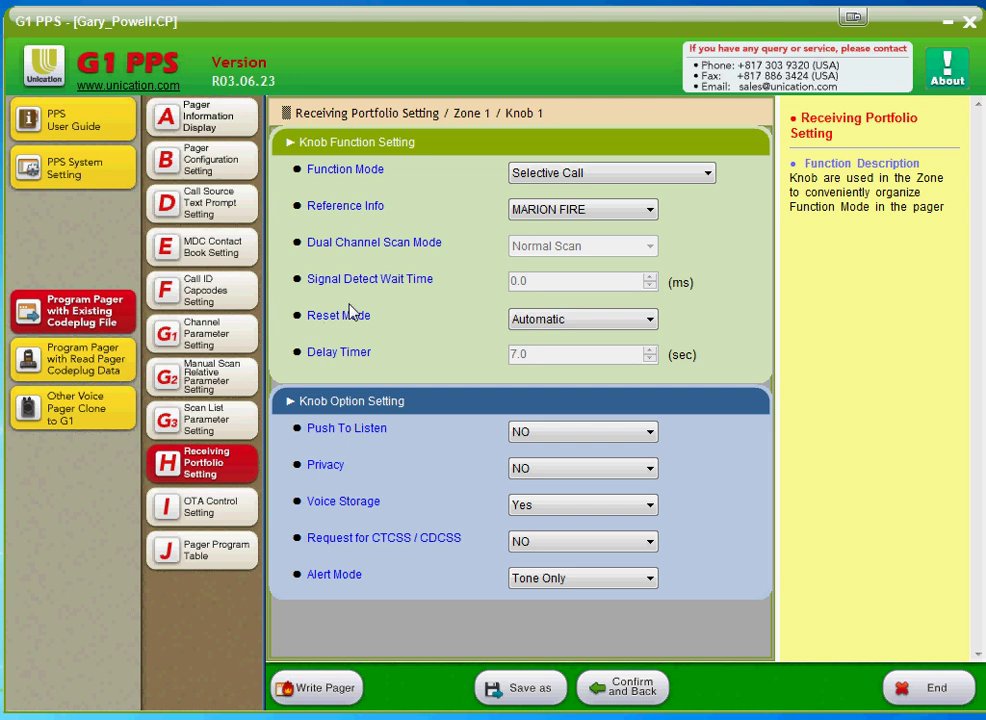
pyautogui.click(370, 279)
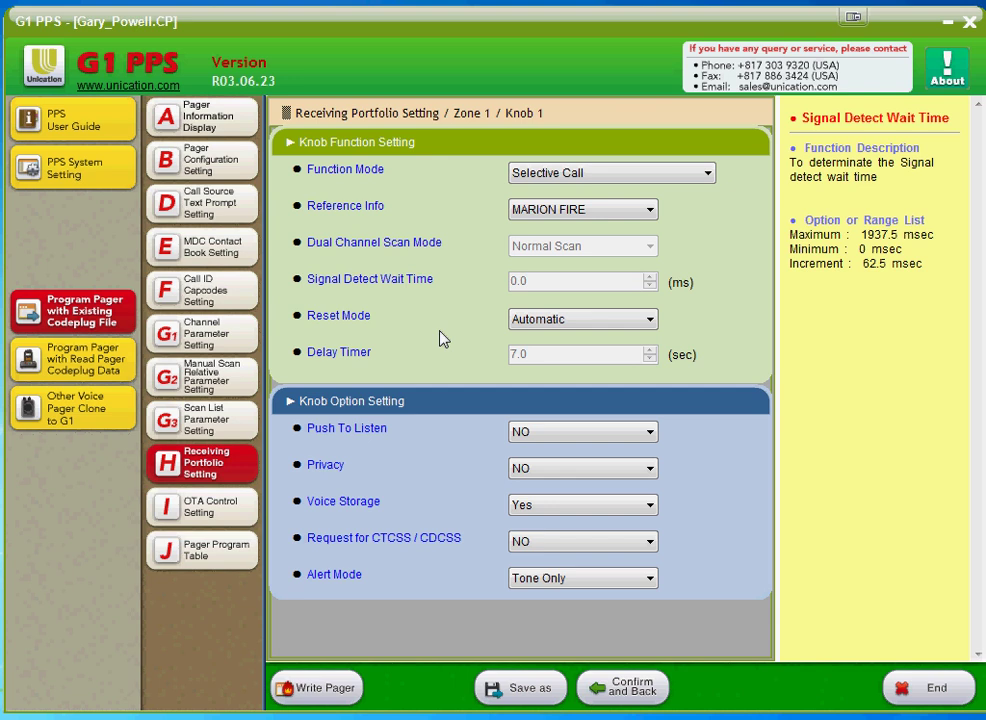
# - Set Knob 1's Reset Mode to Delay N Revert and check the other reset modes
pyautogui.click(650, 322)
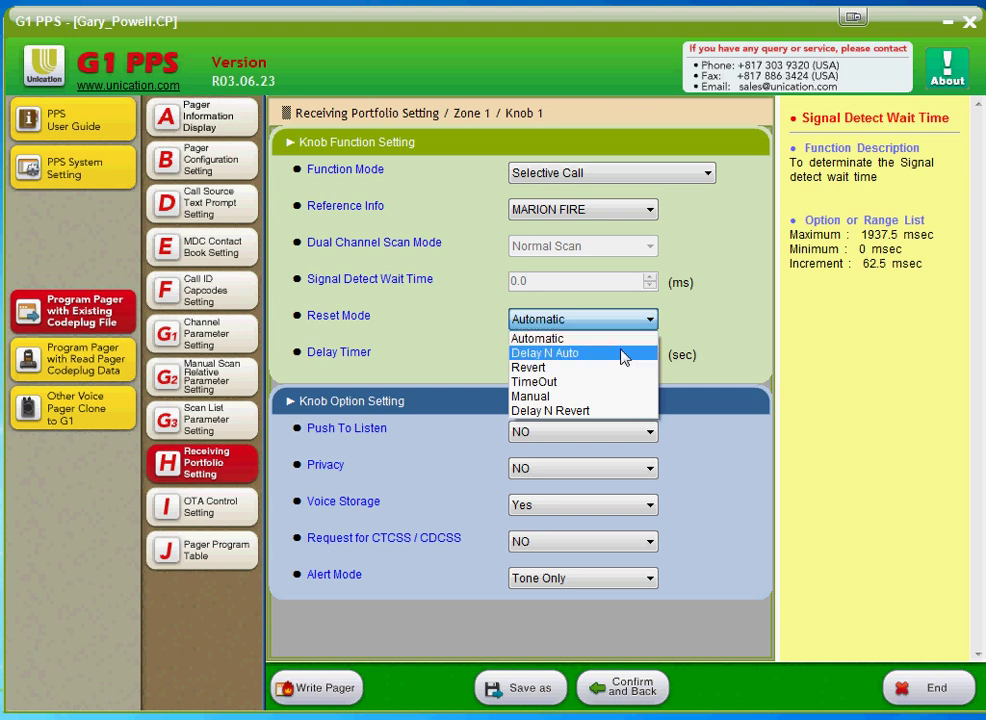
pyautogui.click(598, 411)
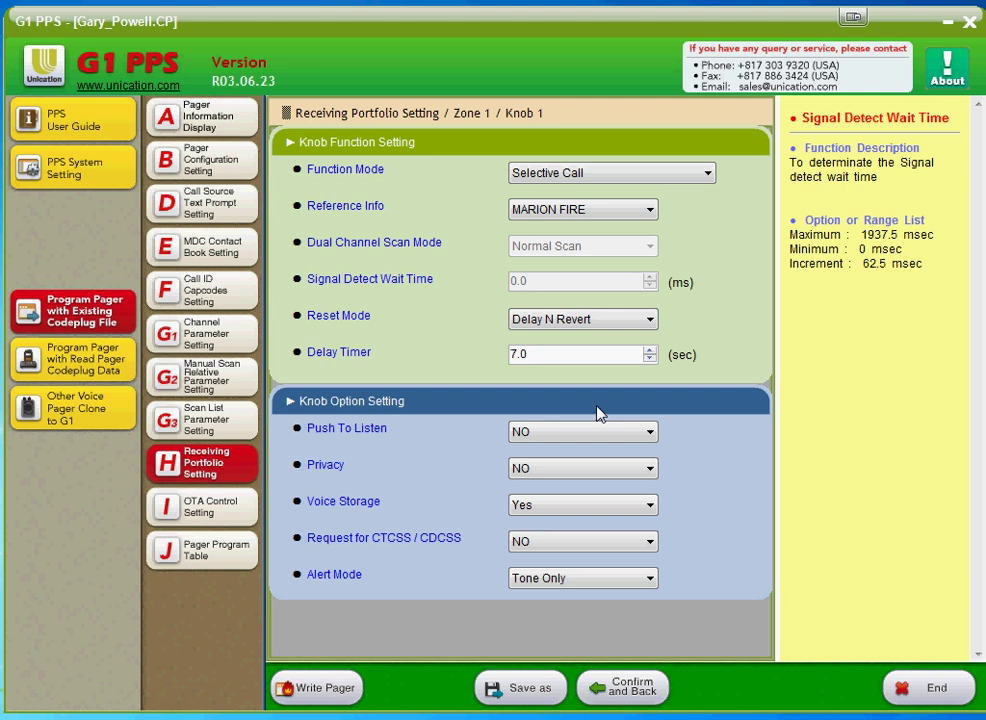
pyautogui.click(589, 330)
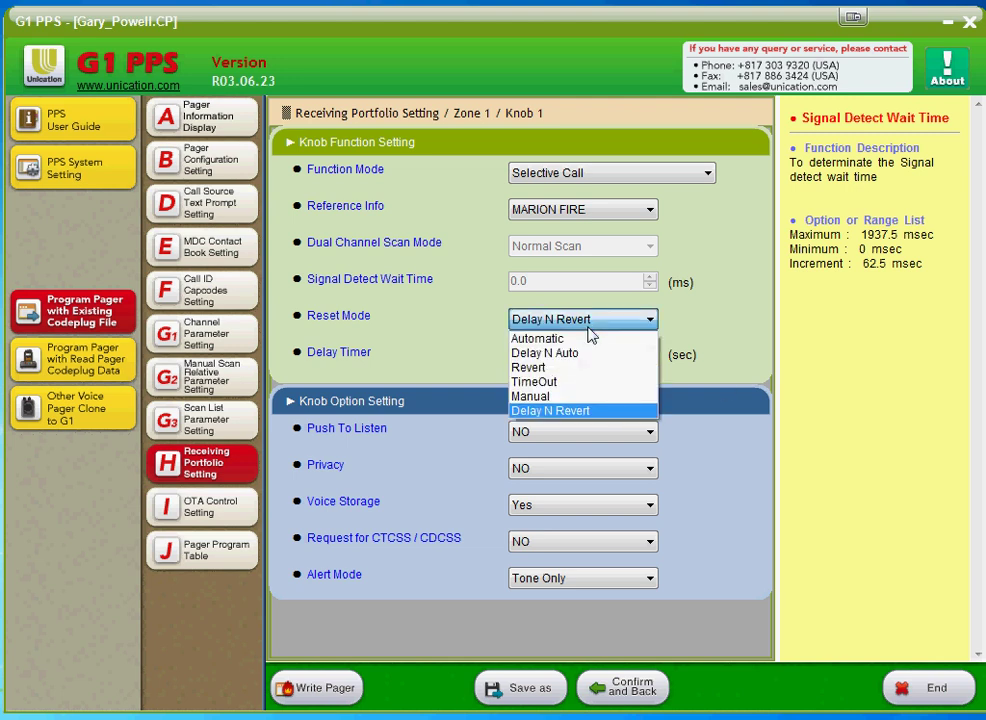
pyautogui.click(632, 410)
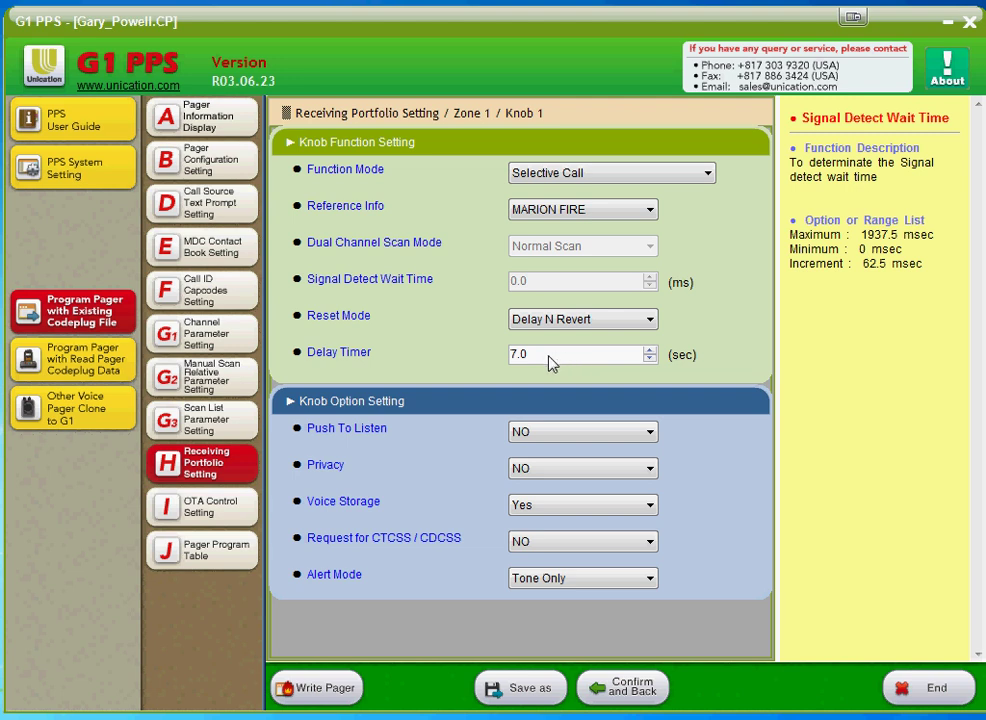
pyautogui.click(581, 320)
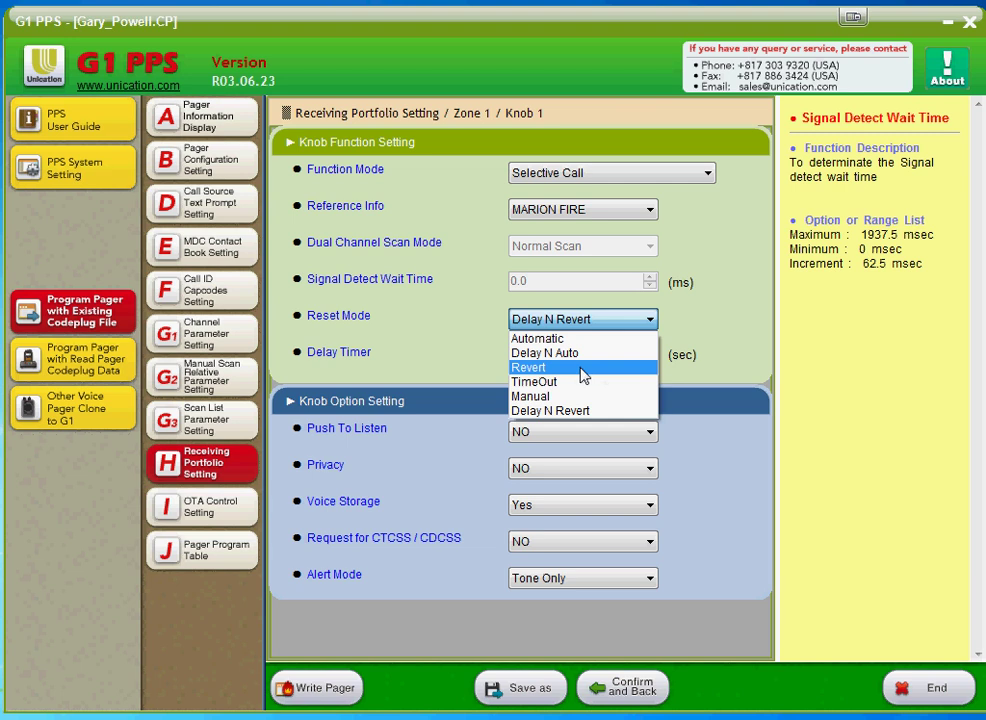
pyautogui.click(717, 347)
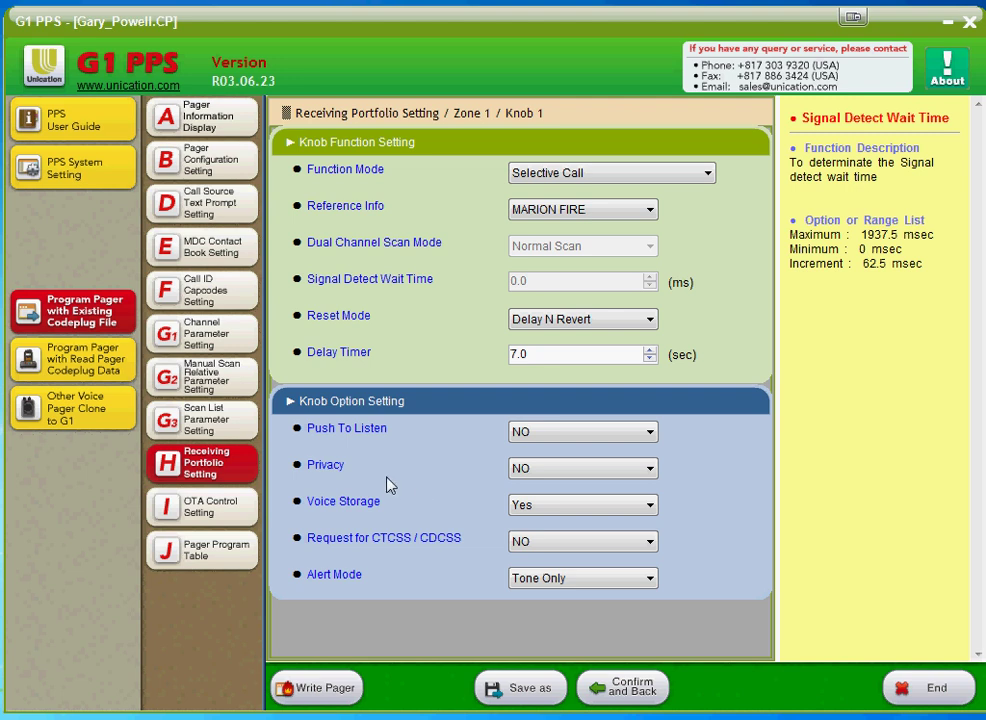
# - Switch Knob 1's Push To Listen option to Yes and return it to NO
pyautogui.click(630, 443)
pyautogui.click(623, 464)
pyautogui.click(610, 440)
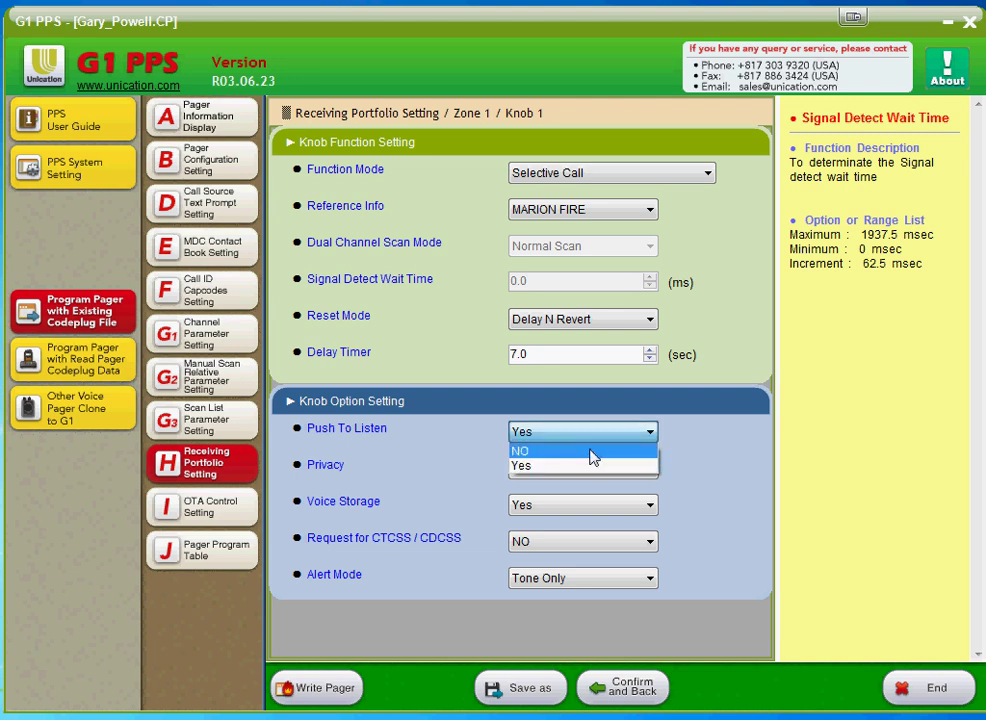
pyautogui.click(590, 451)
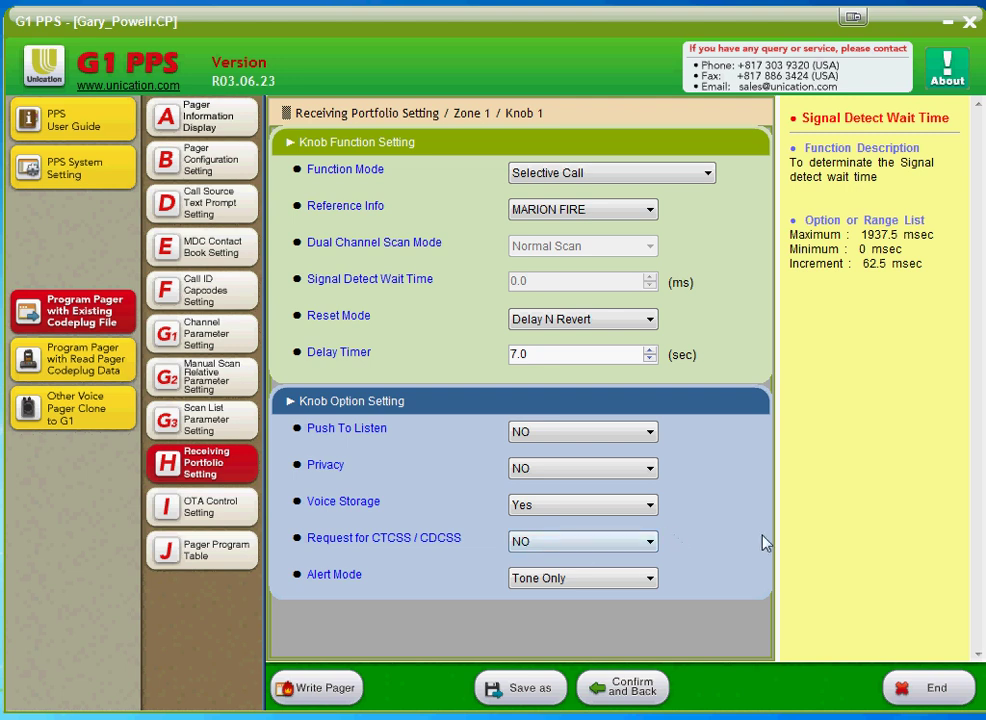
# - Check Knob 1's Alert Mode options, keep Tone Only, and confirm the knob's settings
pyautogui.click(650, 580)
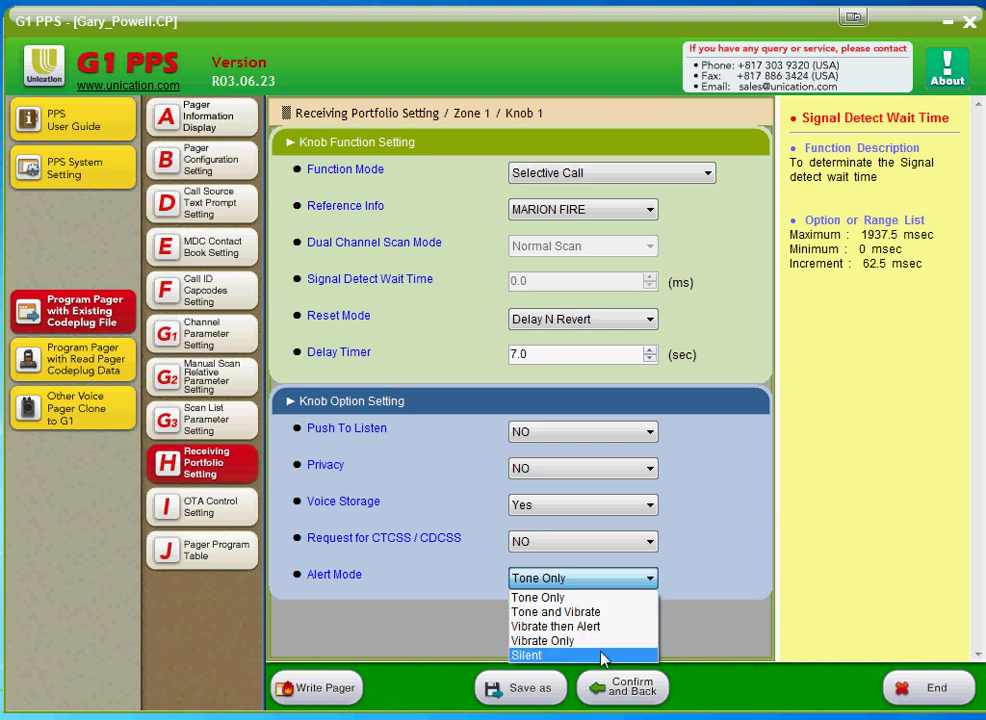
pyautogui.click(732, 574)
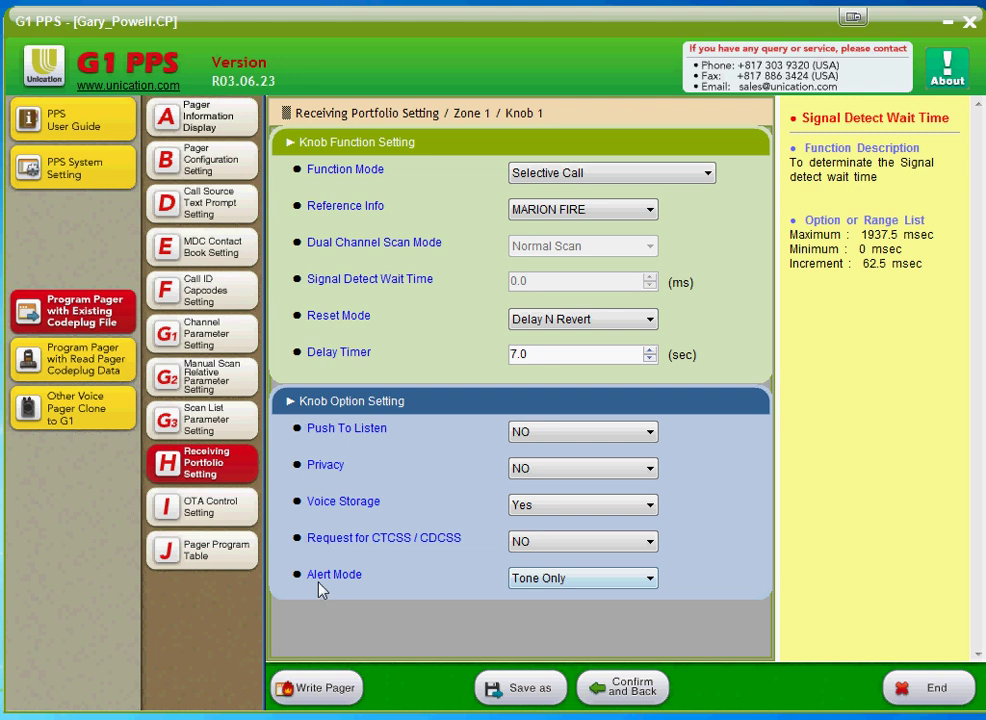
pyautogui.click(650, 580)
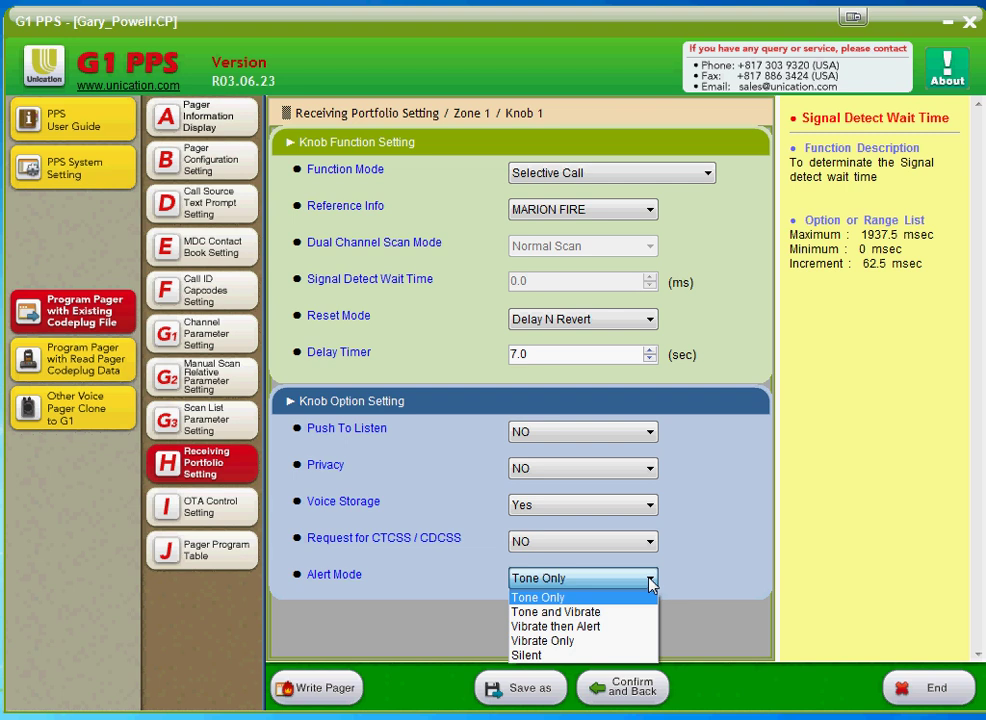
pyautogui.click(650, 580)
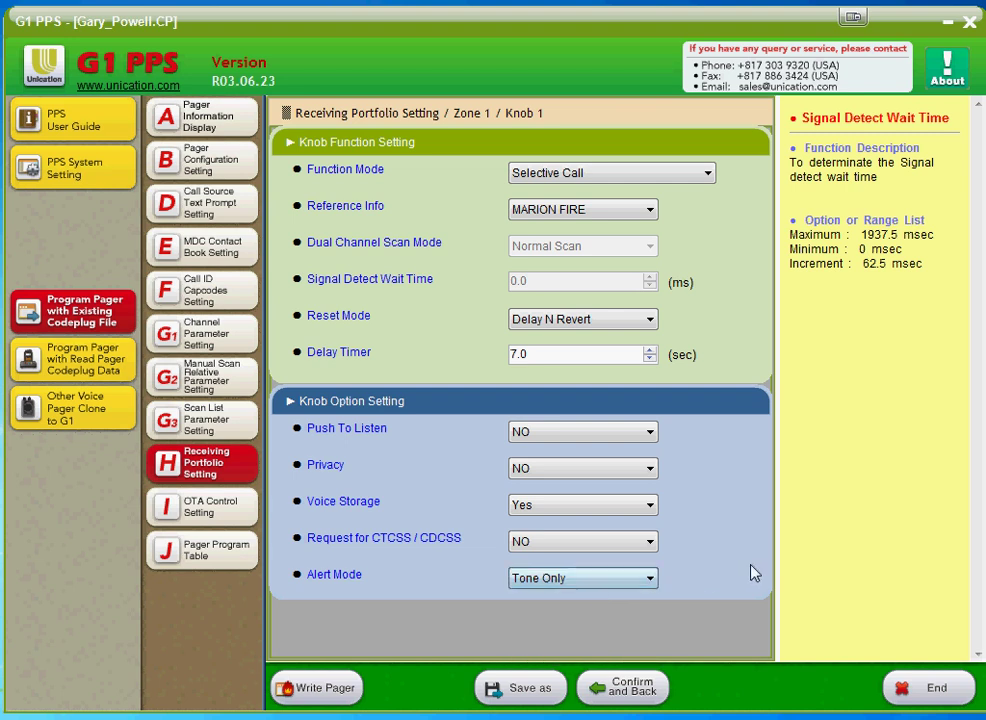
pyautogui.click(620, 688)
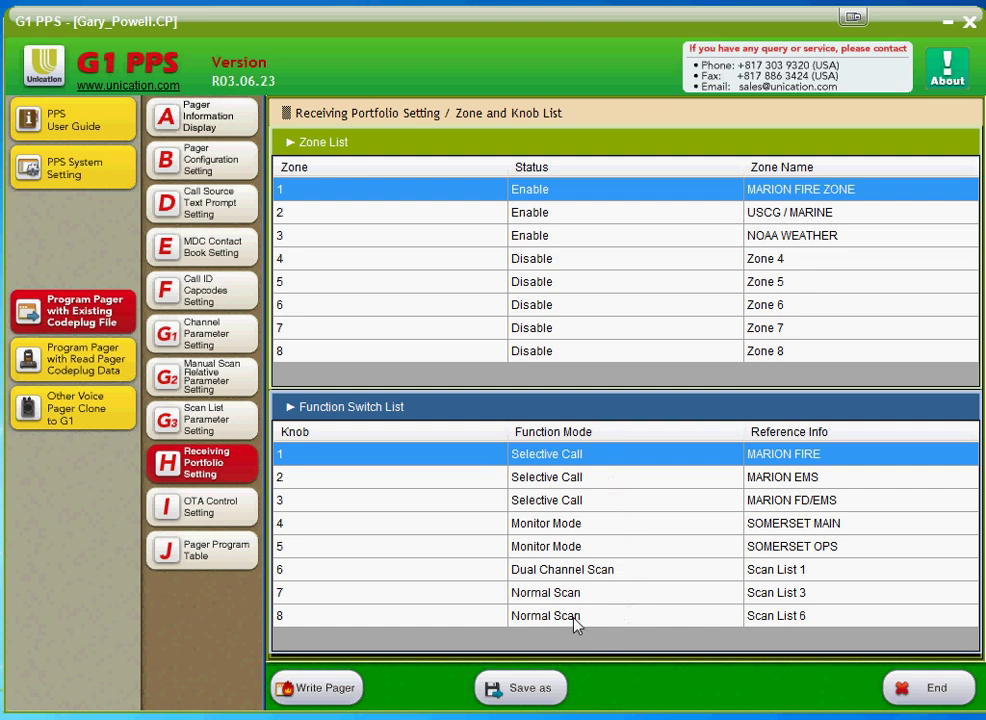
# - Open Zone 1's Knob 6, try Priority Scan as its Dual Channel Scan Mode, return it to Normal Scan and confirm
pyautogui.doubleClick(634, 575)
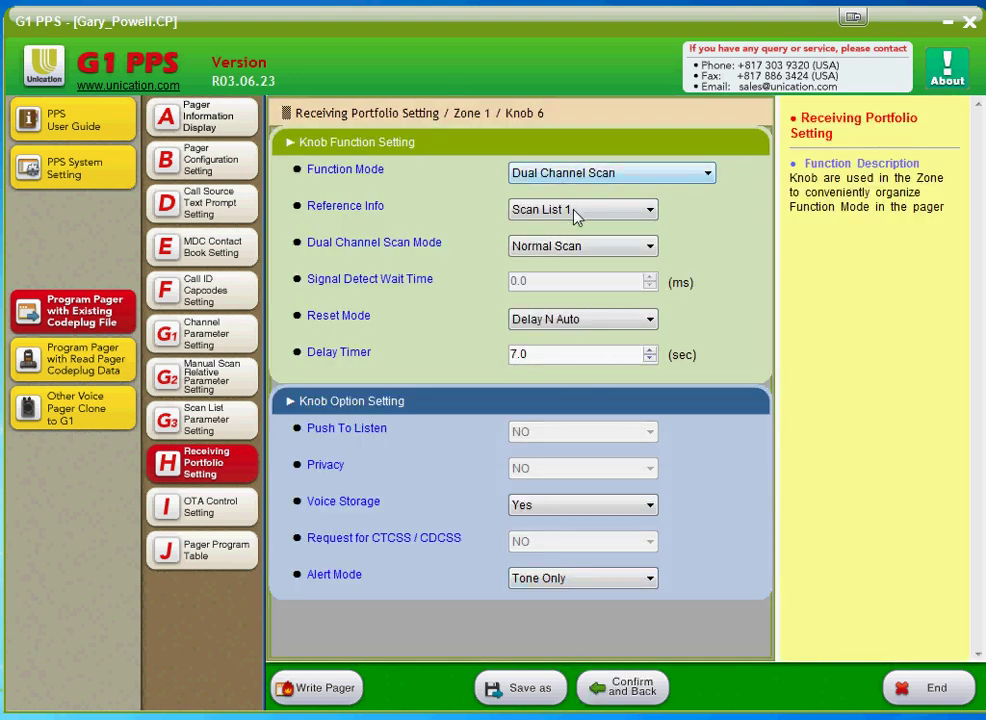
pyautogui.click(621, 249)
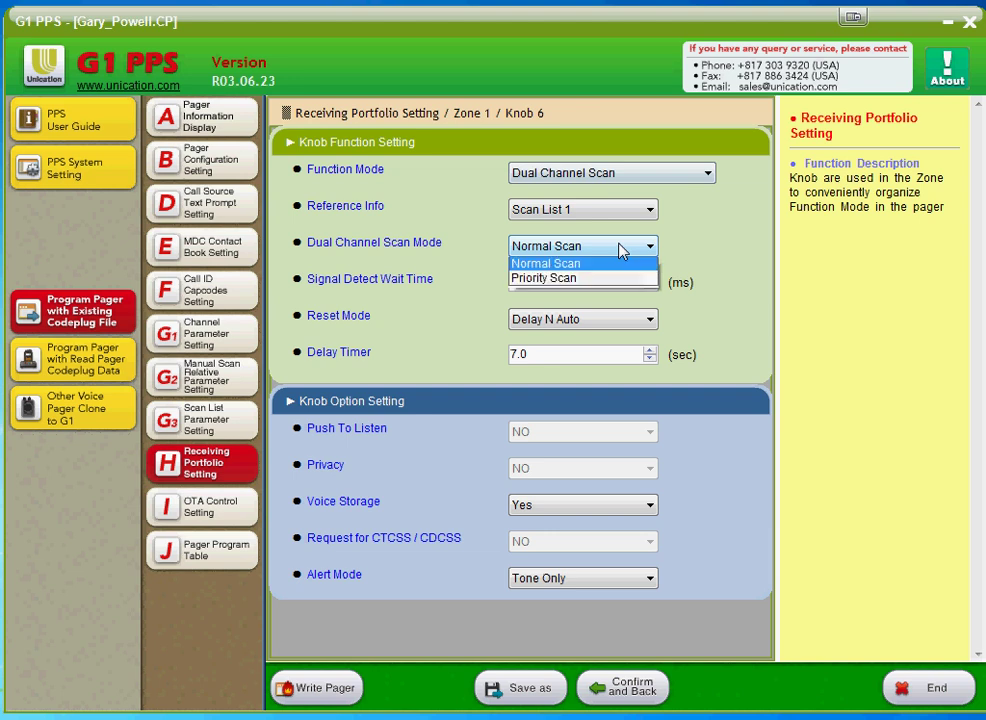
pyautogui.click(640, 277)
pyautogui.click(609, 250)
pyautogui.click(607, 263)
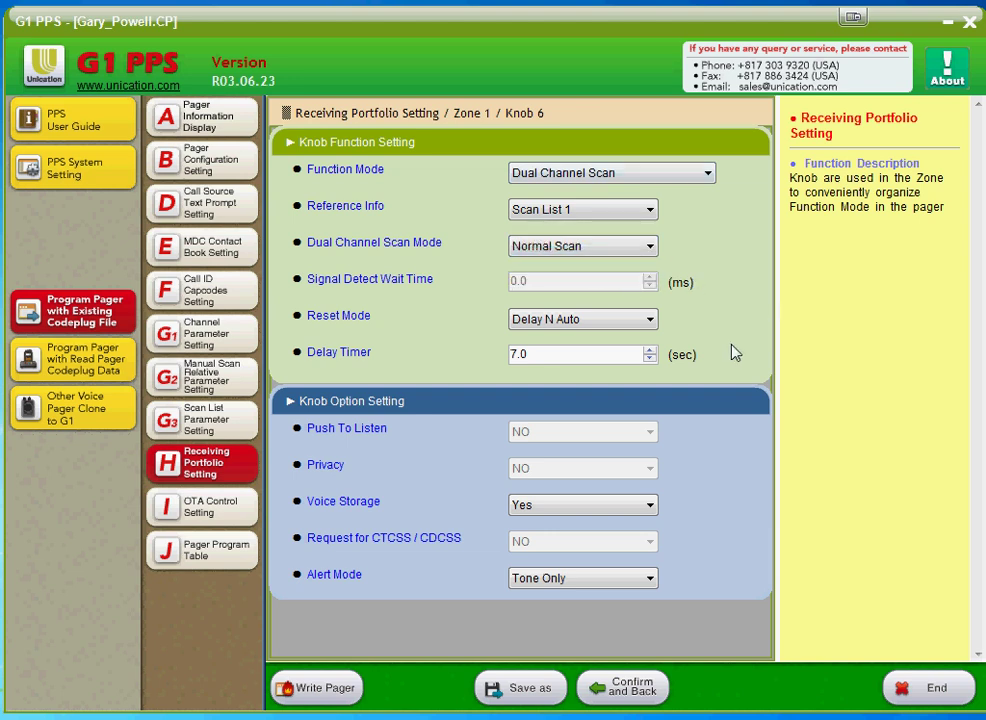
pyautogui.click(641, 688)
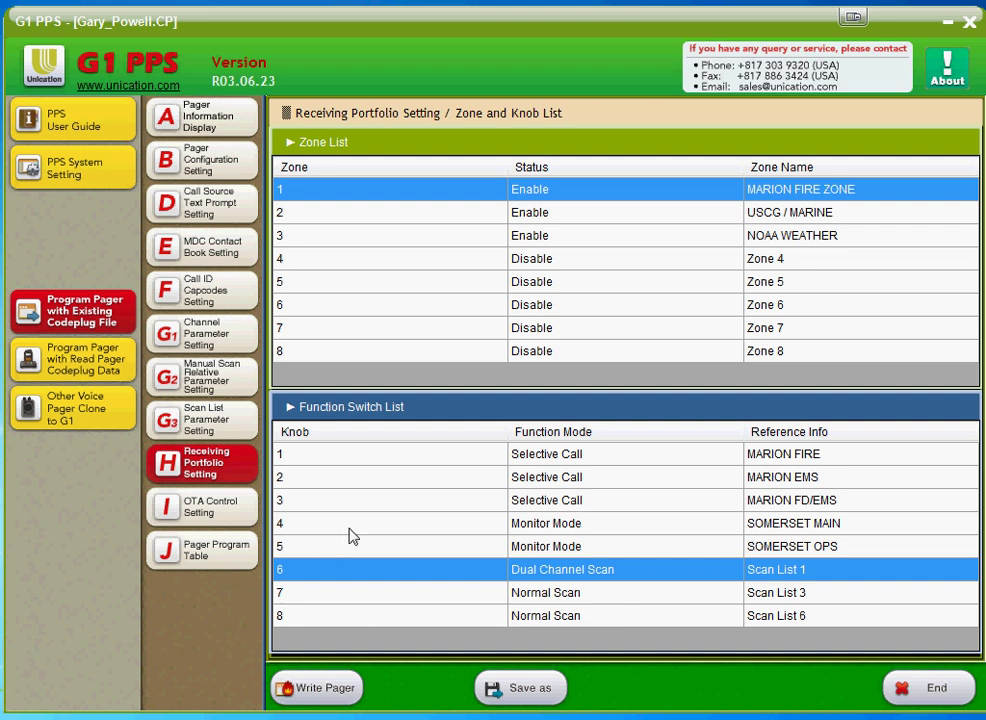
# - Check the OTA control settings and examine the pager program table from the pager information through the first channel entries
pyautogui.click(213, 512)
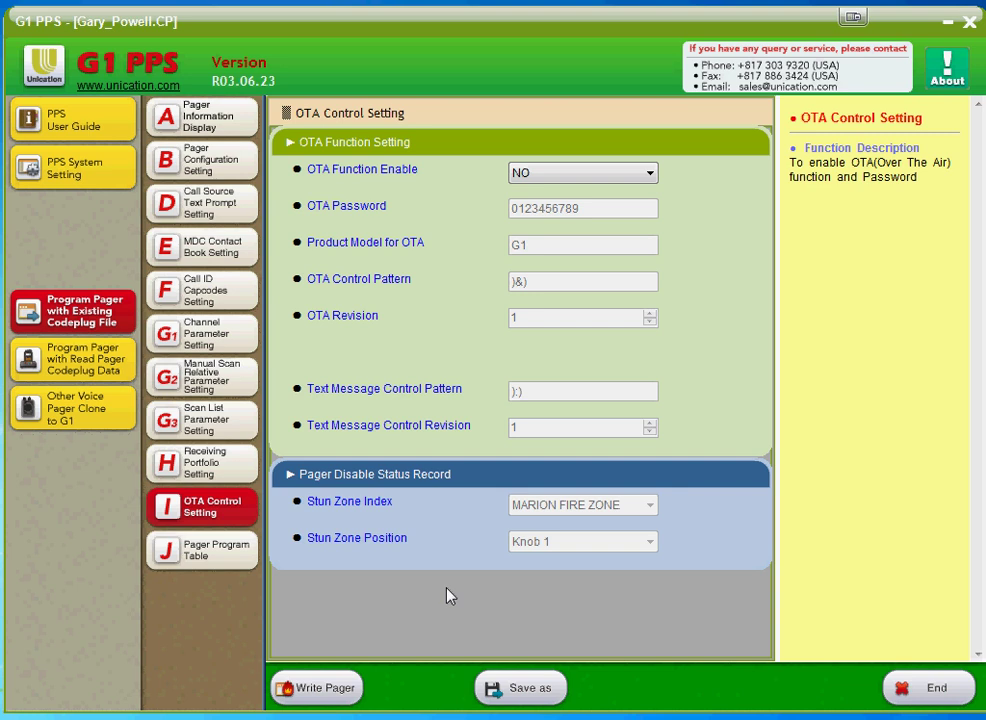
pyautogui.click(212, 554)
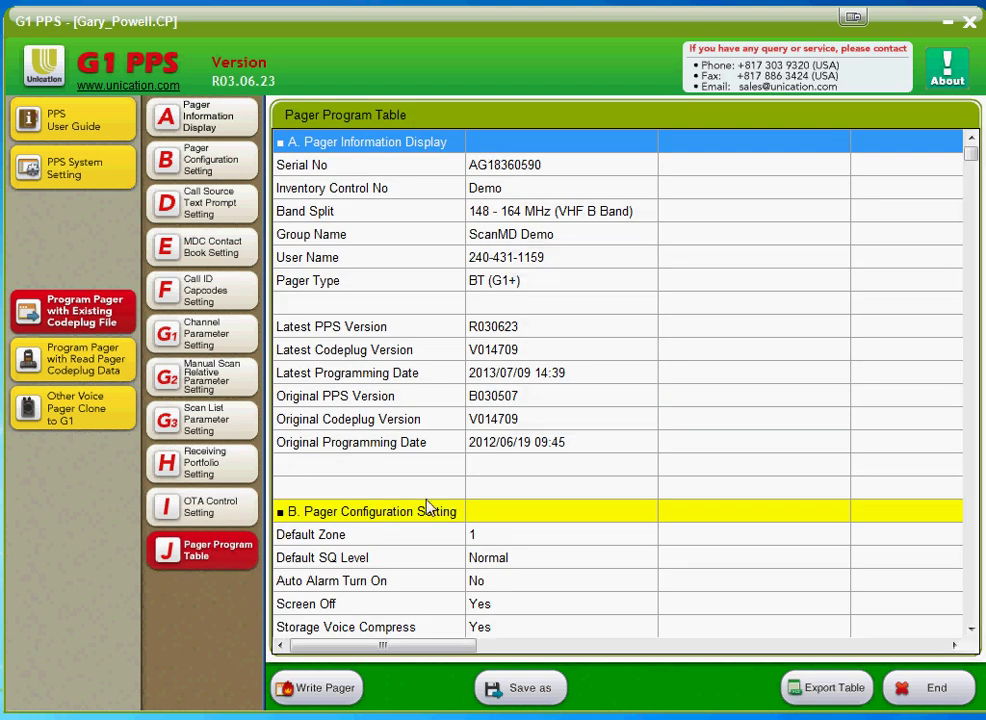
pyautogui.click(627, 350)
pyautogui.scroll(-4, 651, 412)
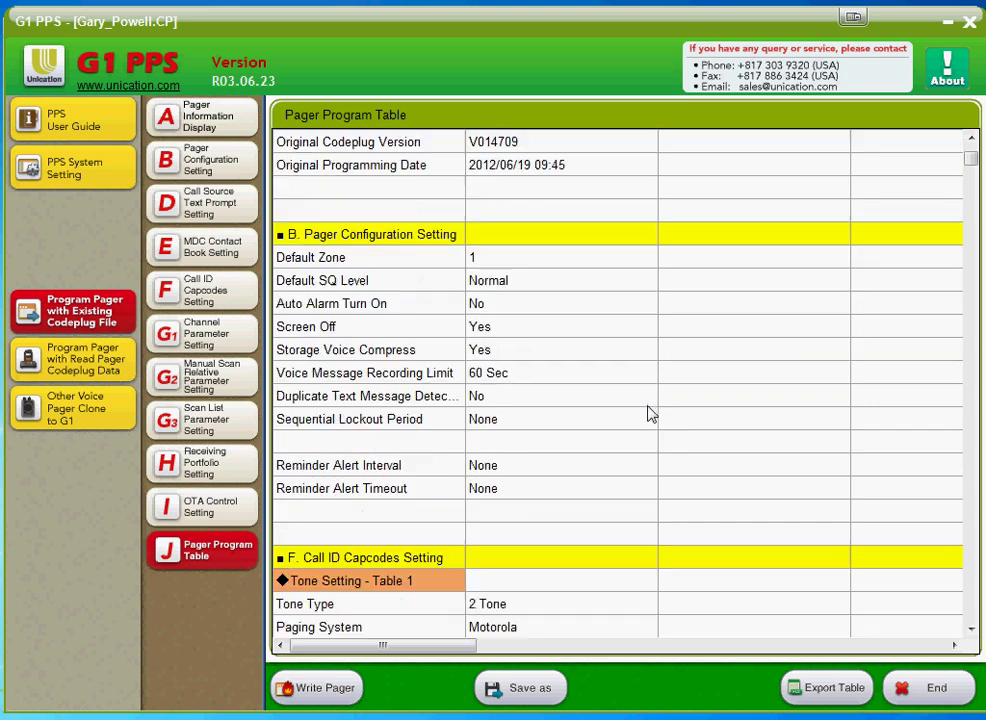
pyautogui.scroll(-9, 651, 412)
pyautogui.scroll(3, 656, 416)
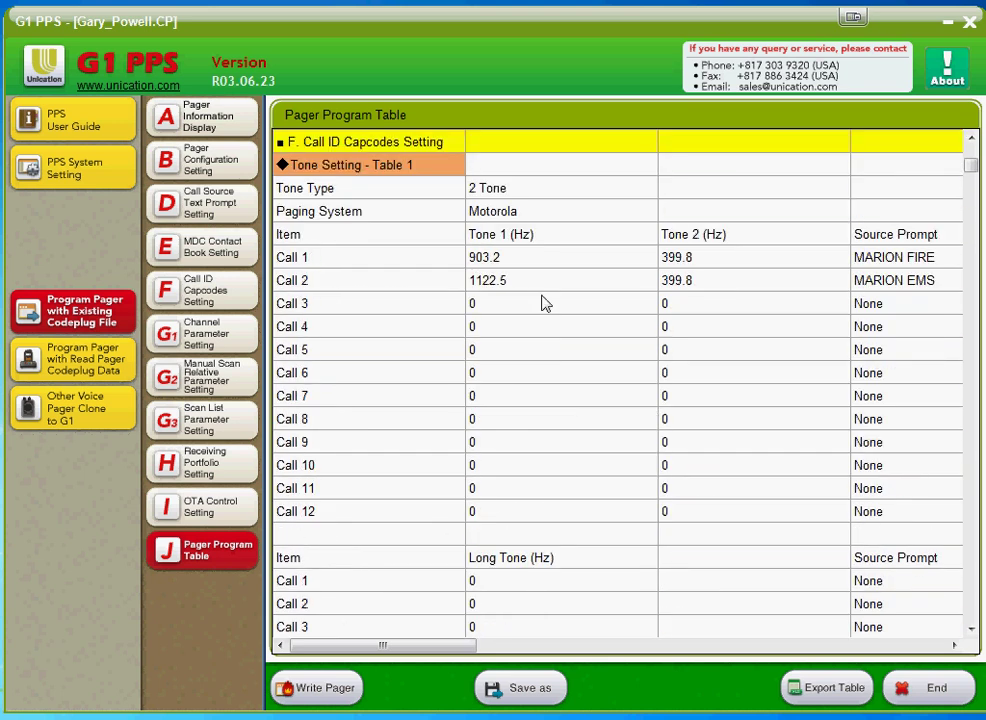
pyautogui.scroll(-2, 714, 409)
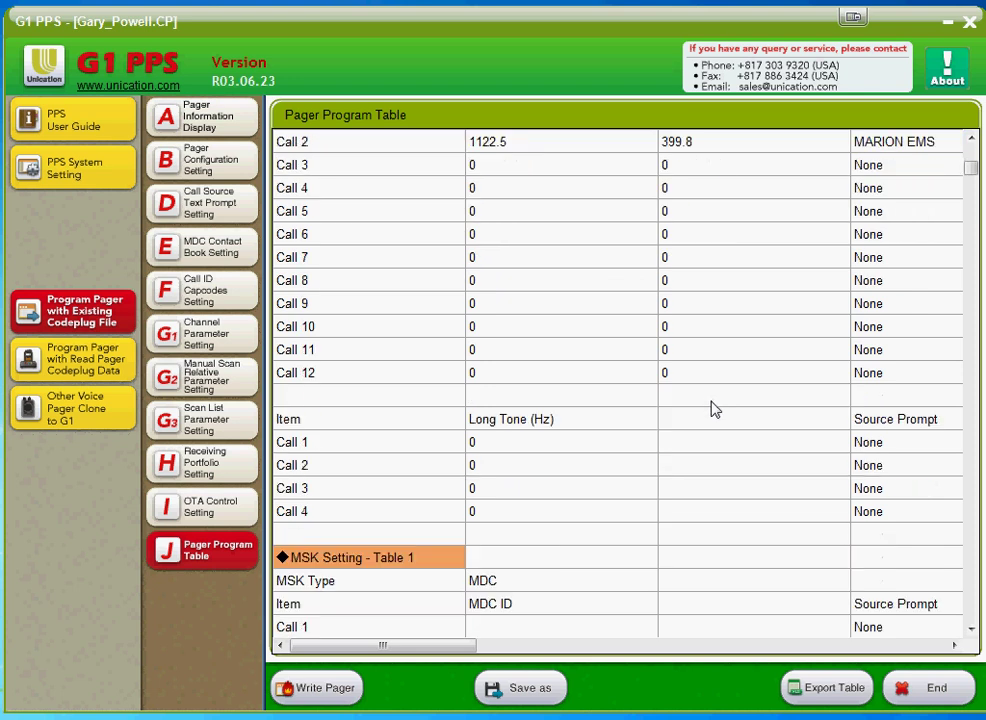
pyautogui.scroll(-15, 714, 409)
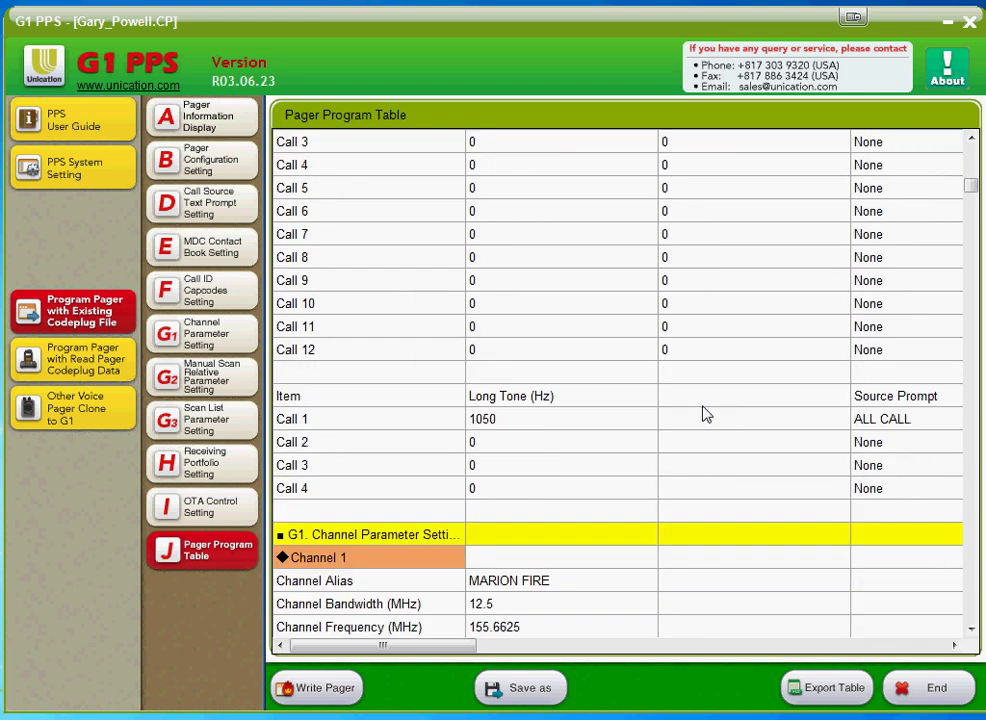
pyautogui.scroll(-3, 706, 414)
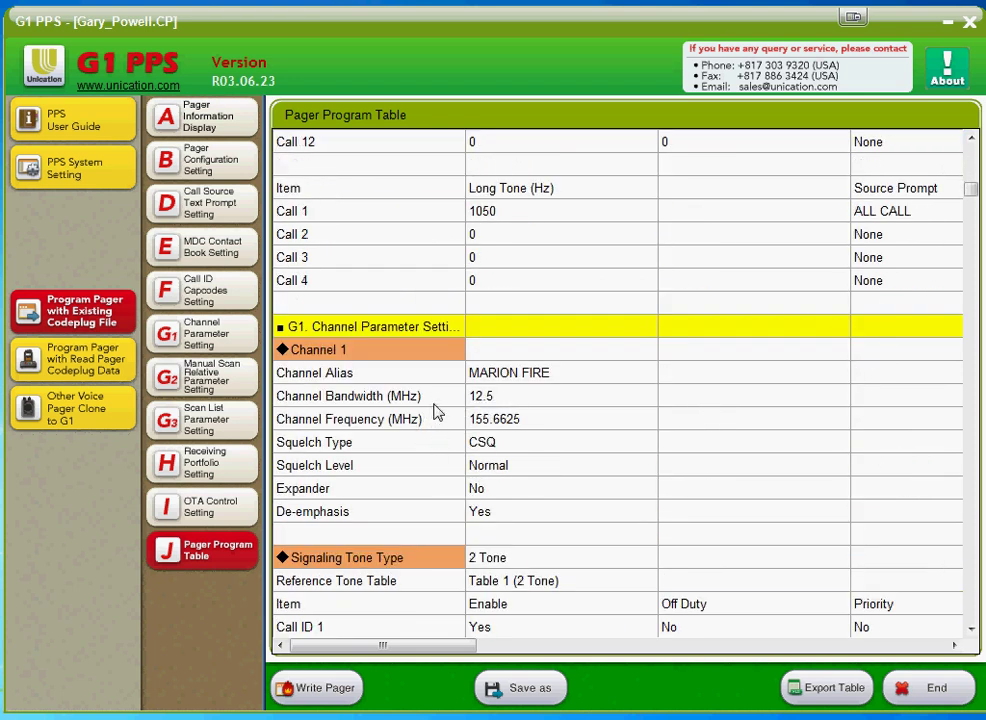
pyautogui.scroll(-3, 555, 444)
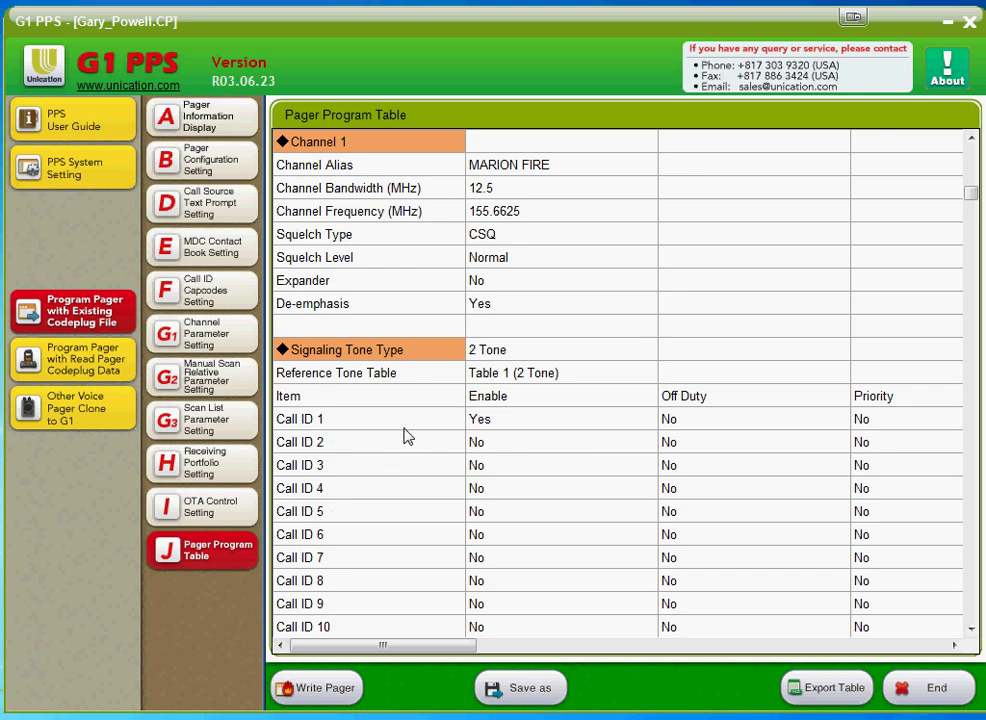
pyautogui.scroll(-5, 500, 560)
pyautogui.scroll(-11, 498, 563)
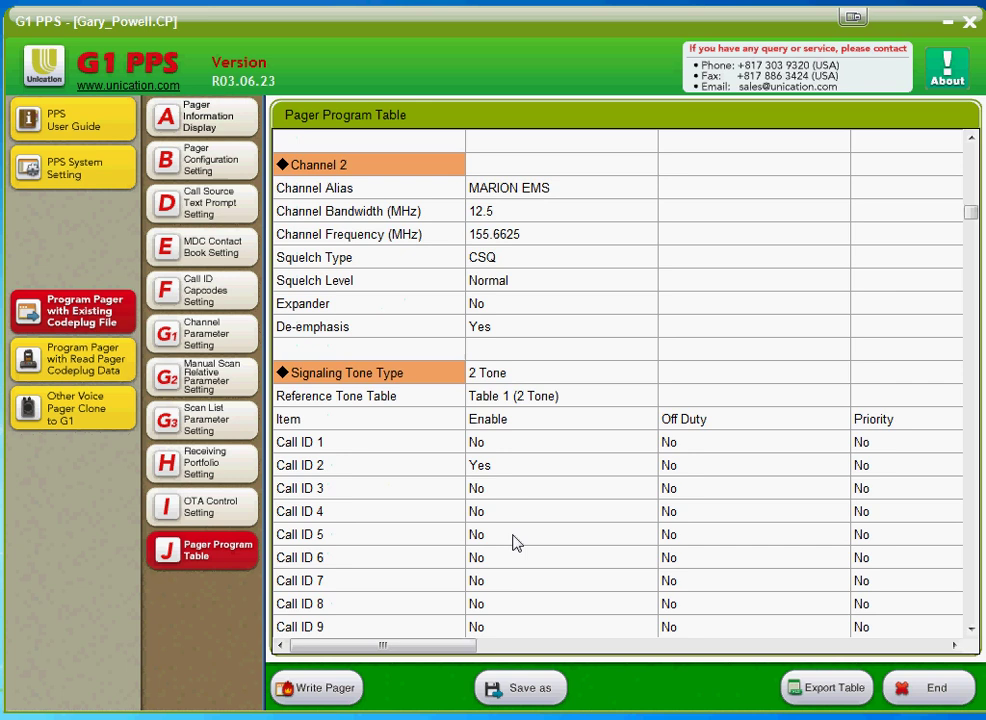
pyautogui.scroll(-10, 513, 542)
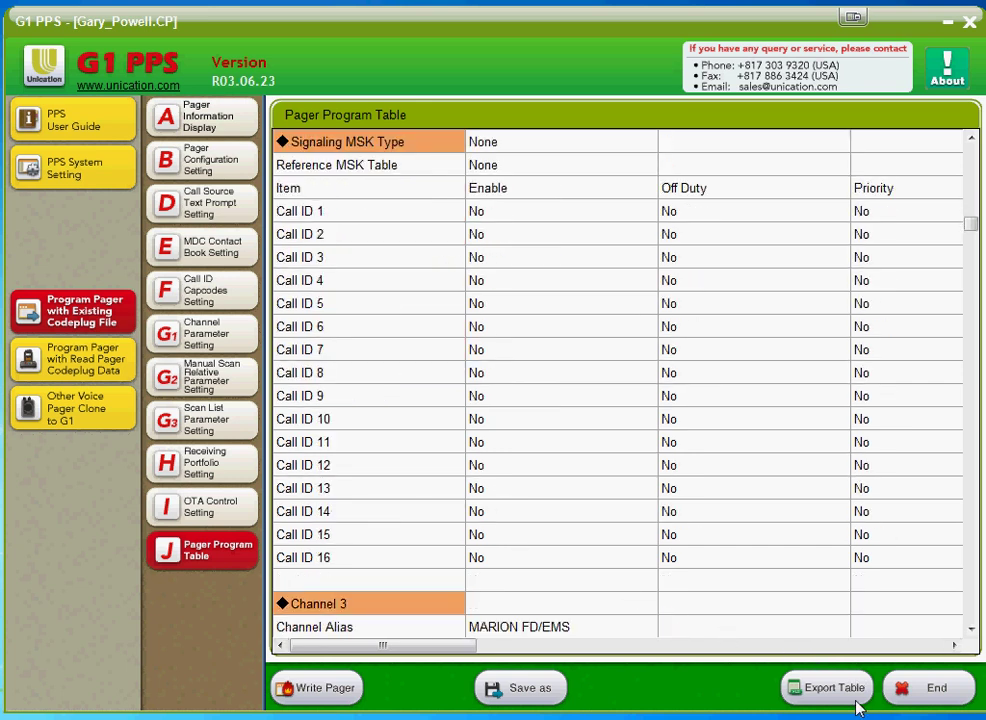
pyautogui.scroll(10, 524, 506)
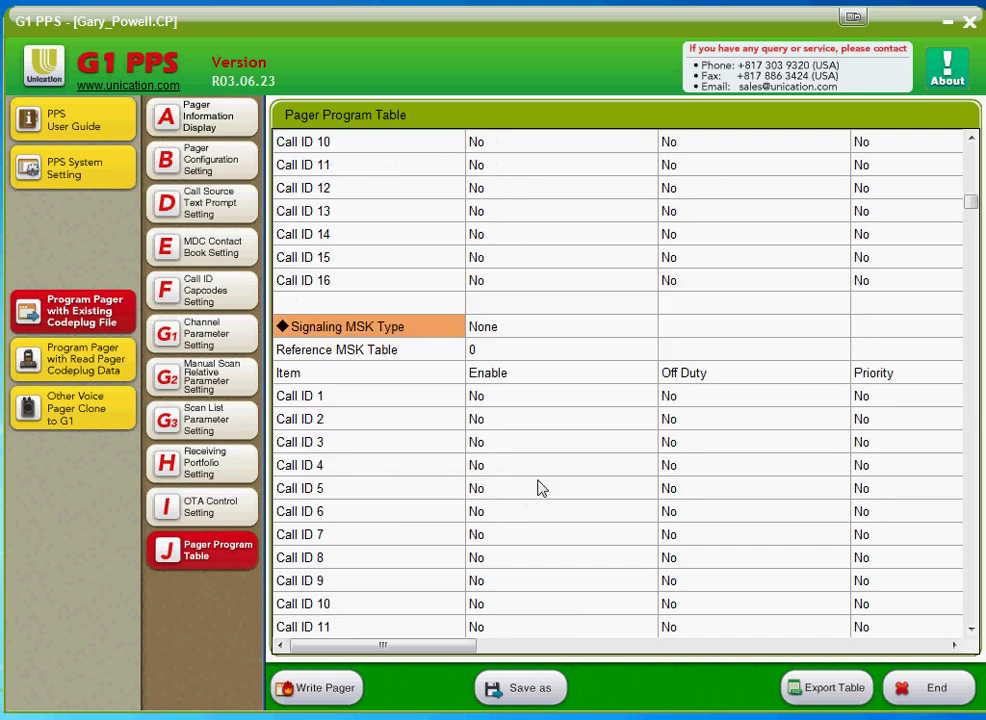
pyautogui.scroll(10, 533, 474)
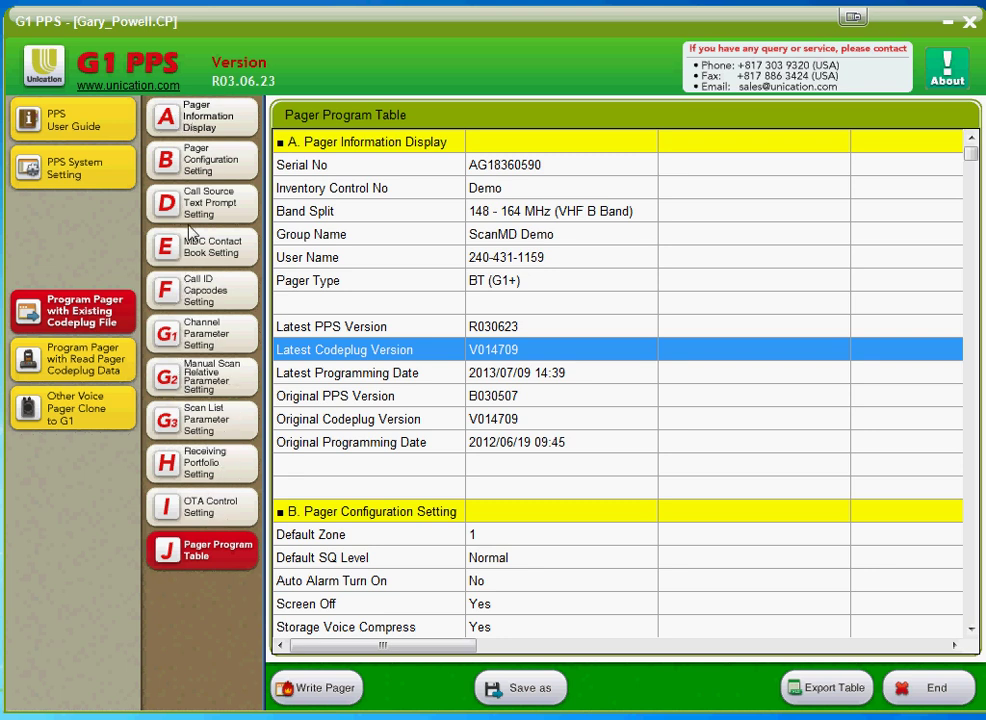
# - Revisit the setting pages from pager information through channel parameters and end the codeplug programming session
pyautogui.click(196, 127)
pyautogui.click(194, 160)
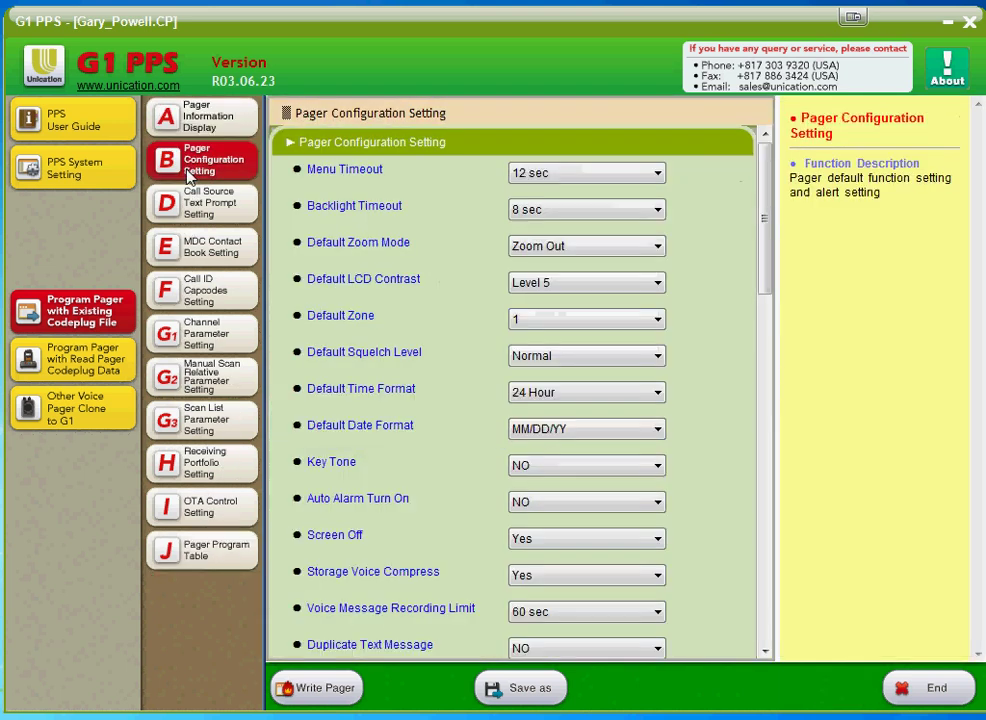
pyautogui.click(196, 206)
pyautogui.click(203, 262)
pyautogui.click(200, 289)
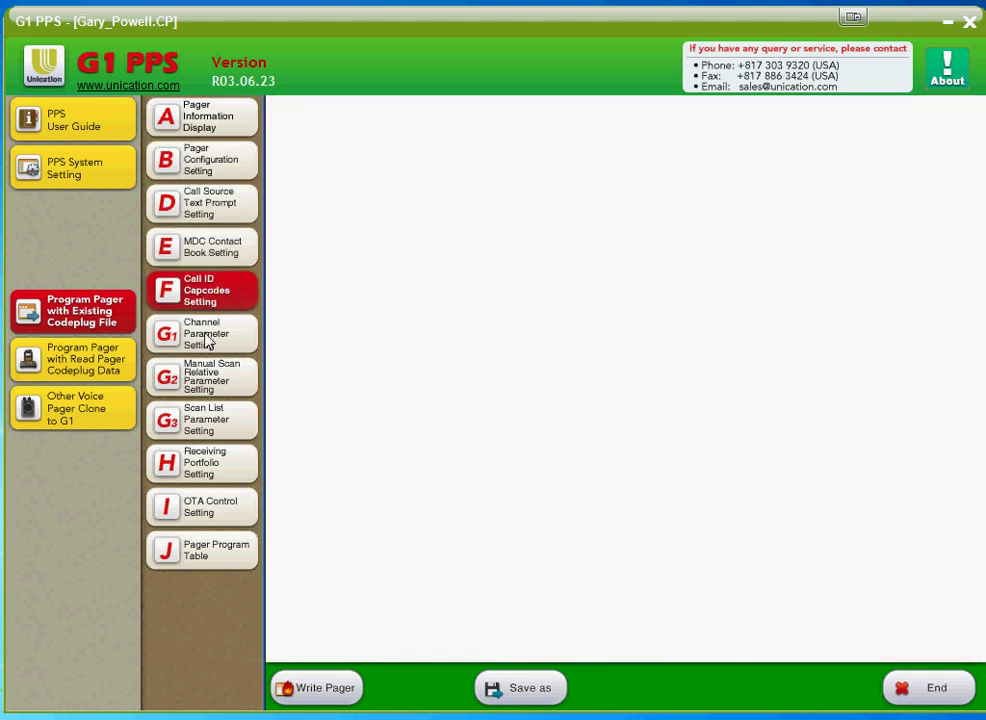
pyautogui.press('Down')
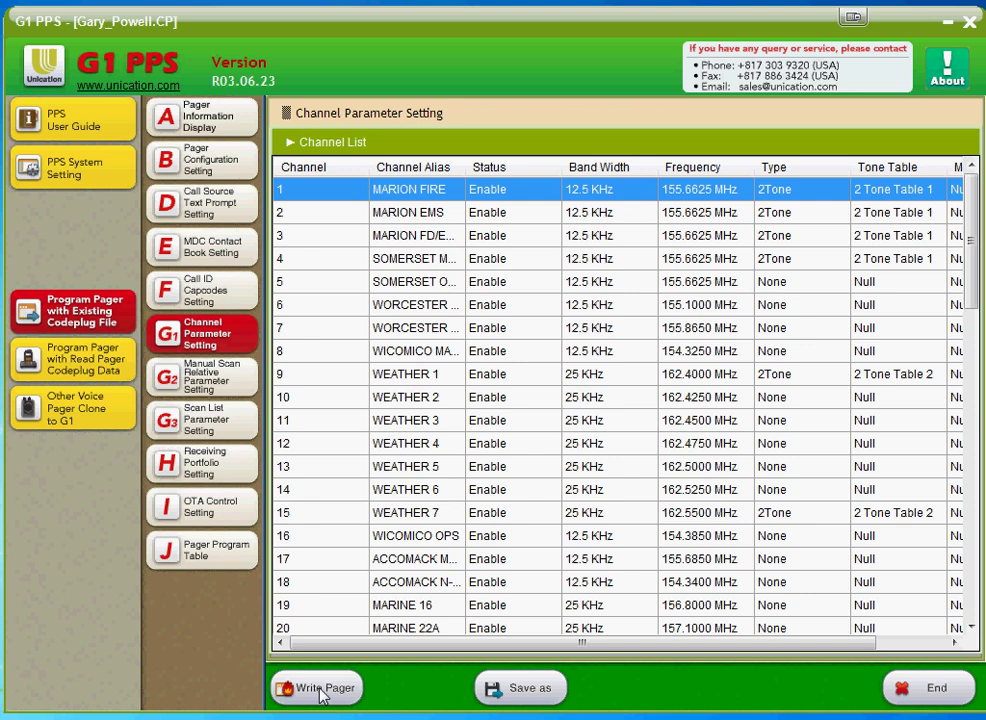
pyautogui.click(945, 692)
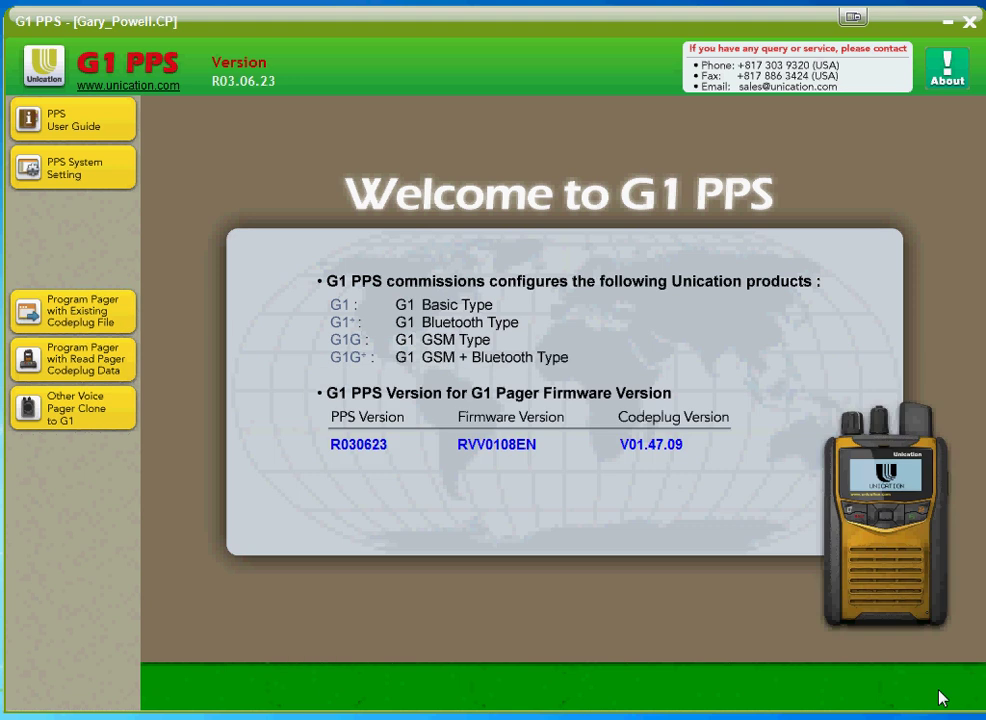